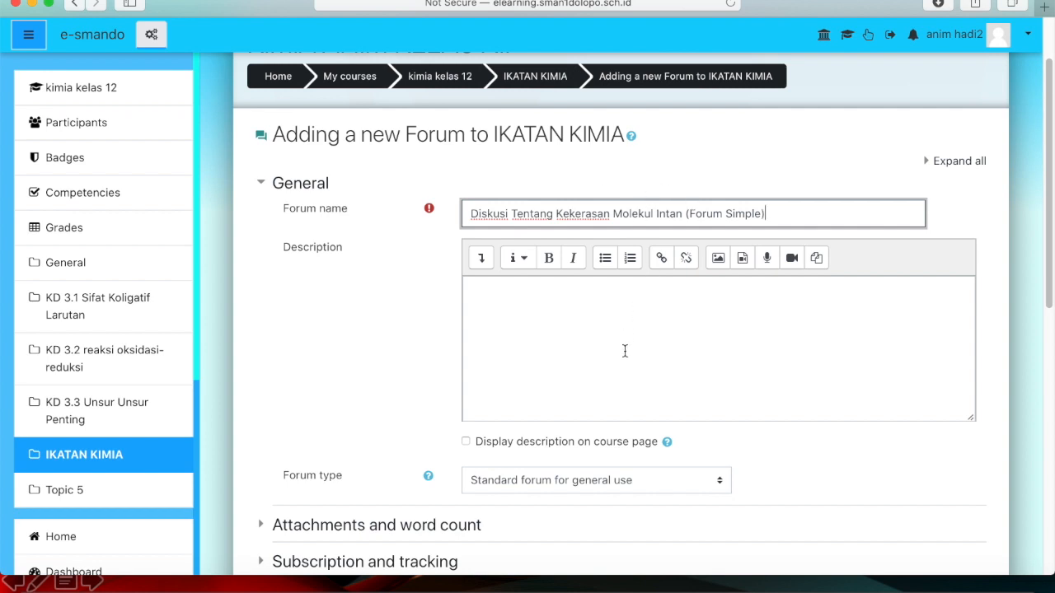
Fill in the forum description with "Kenapa Intan Sangat keras (kekeraran intan paling Kurt sedunia) apa penyebabnya" and "dibawah ini Adalah Struktur molekul Intan".
{"action": "left_click", "coordinate": [562, 295]}
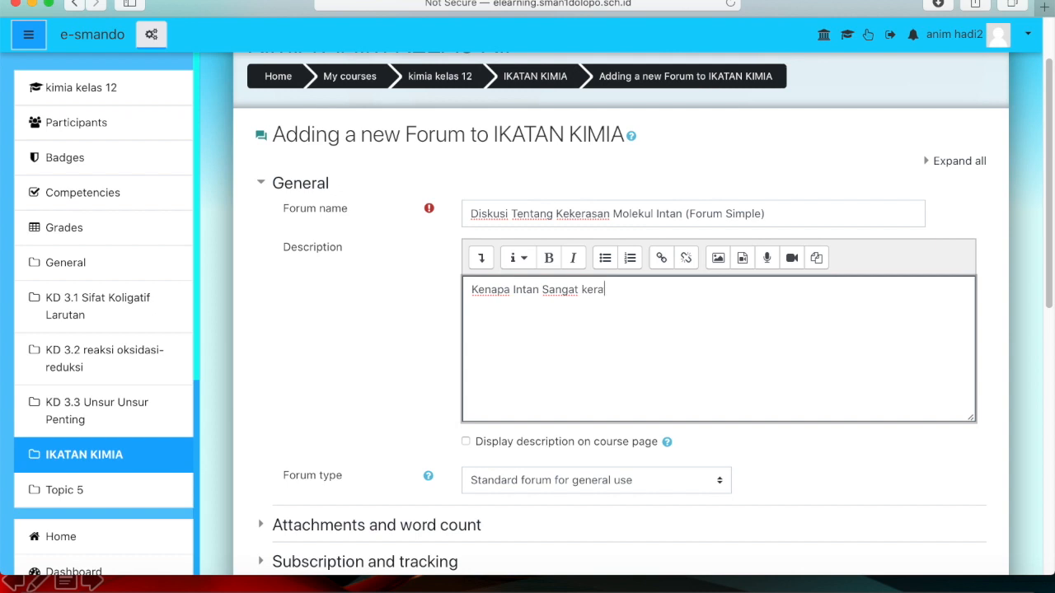
{"action": "type", "text": "s"}
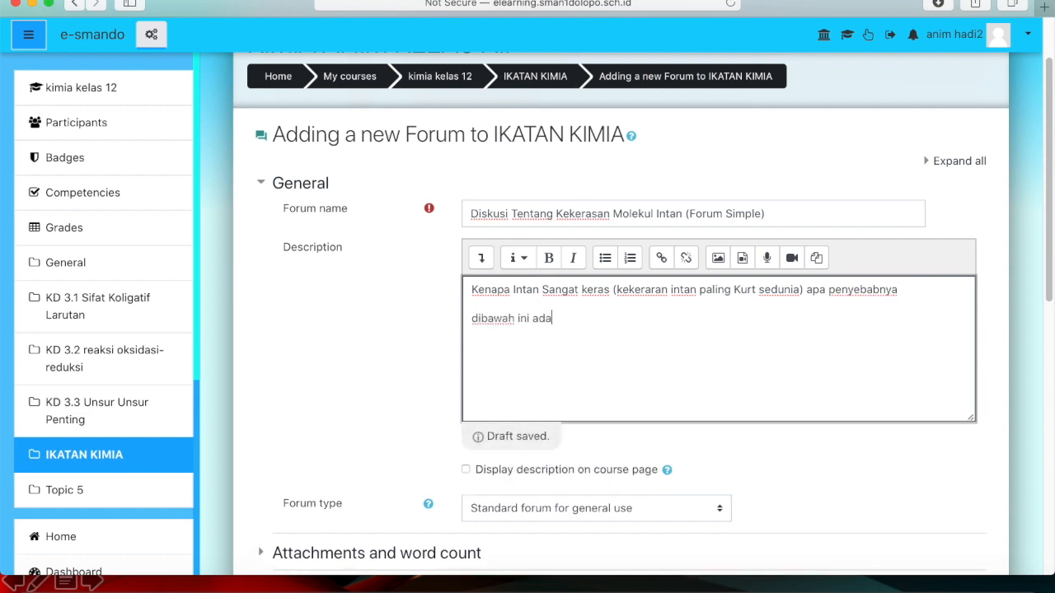
{"action": "type", "text": "h struktur molekul Intan"}
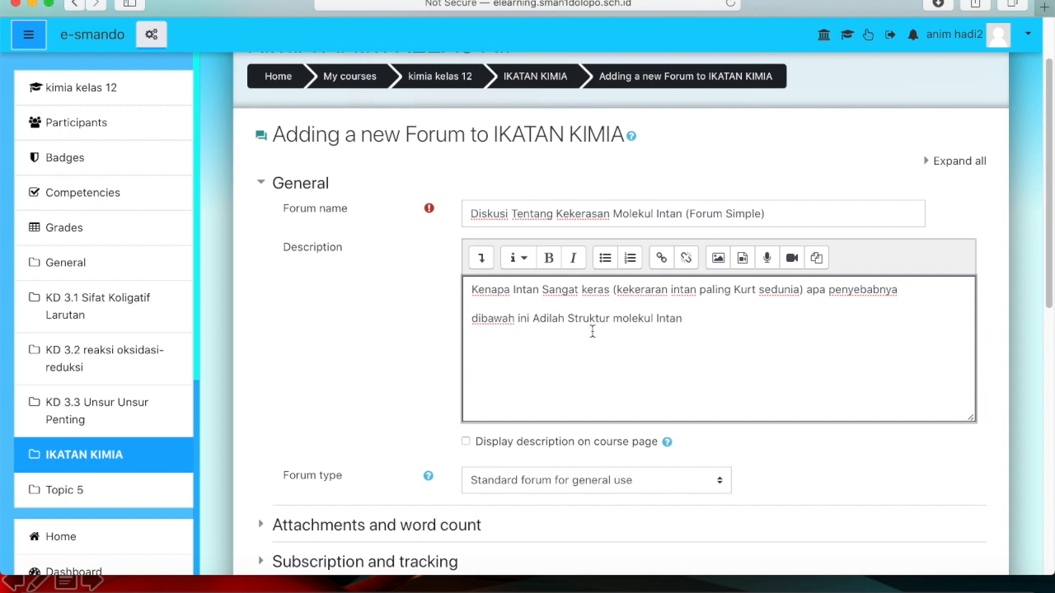
{"action": "key", "text": "BackSpace"}
{"action": "type", "text": "a"}
{"action": "left_click", "coordinate": [961, 588]}
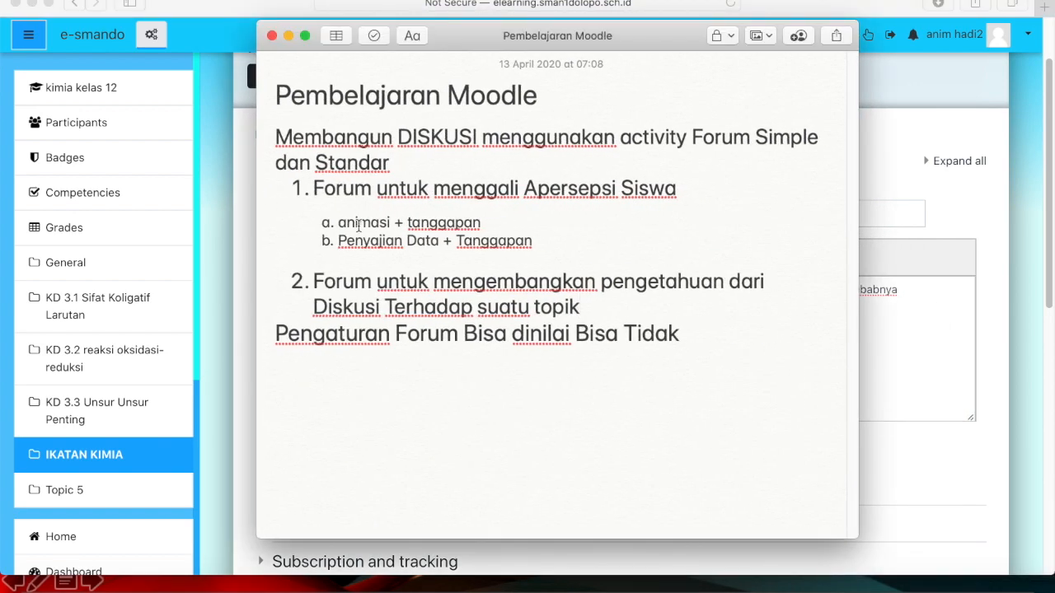
{"action": "left_click", "coordinate": [288, 38]}
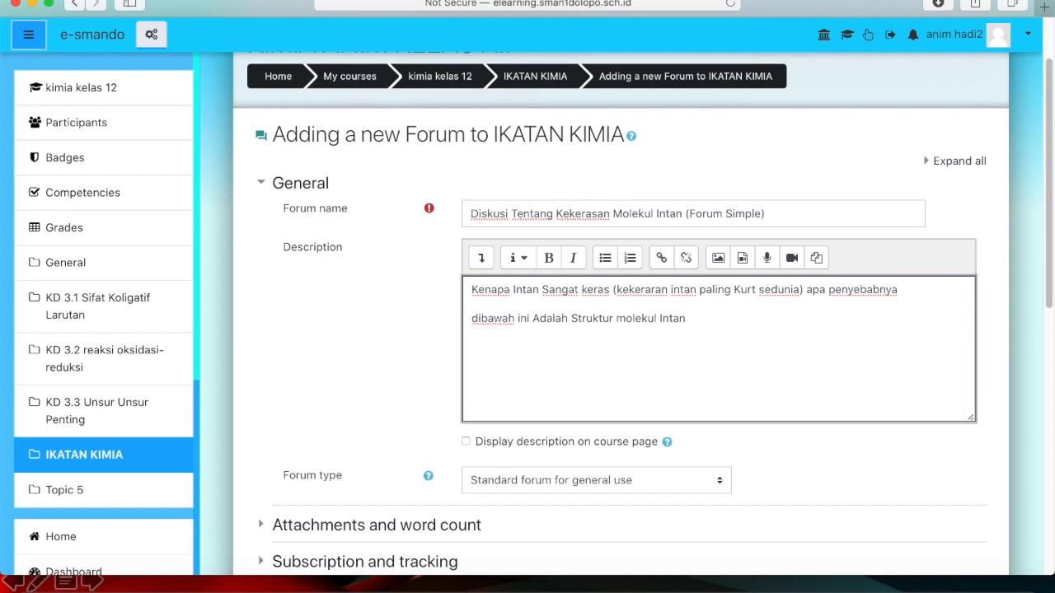
Upload the GIF Alpha-amanitin-Ball-and-Stick-Animation from the gif kimia folder as an image for the forum description.
{"action": "left_click", "coordinate": [718, 258]}
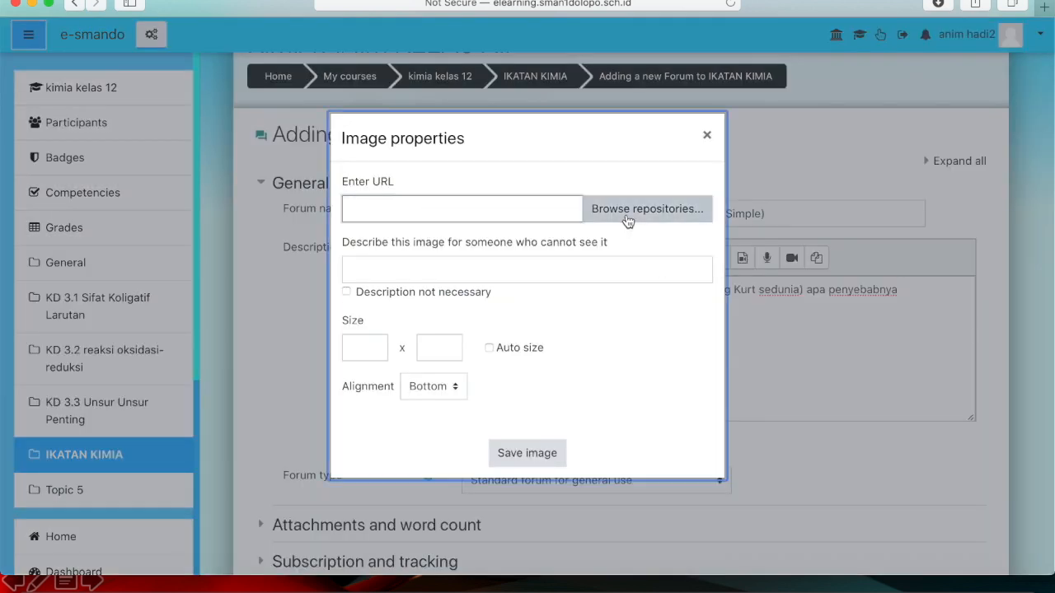
{"action": "left_click", "coordinate": [628, 219]}
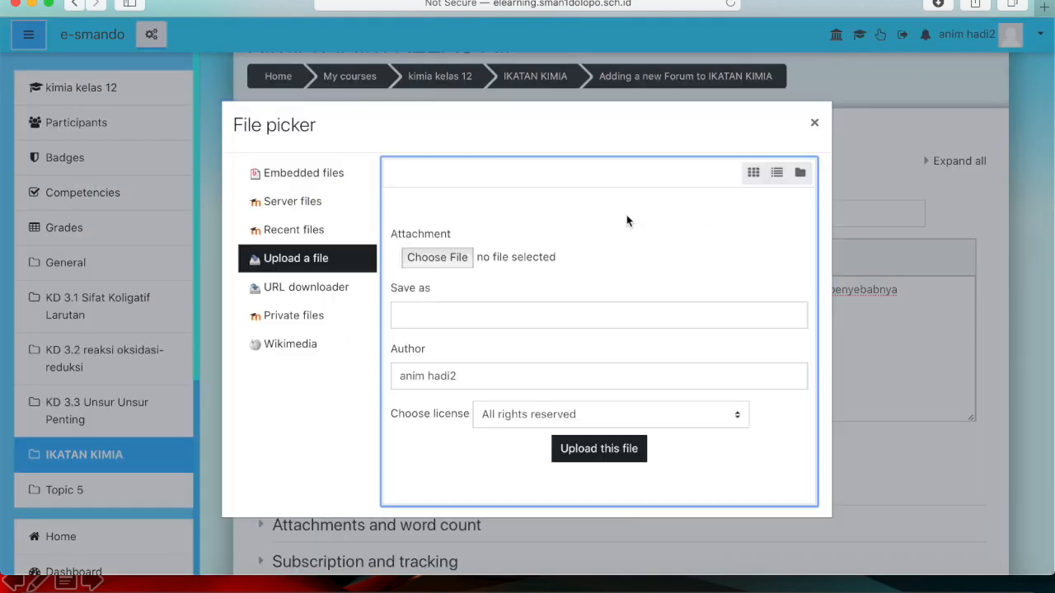
{"action": "left_click", "coordinate": [450, 258]}
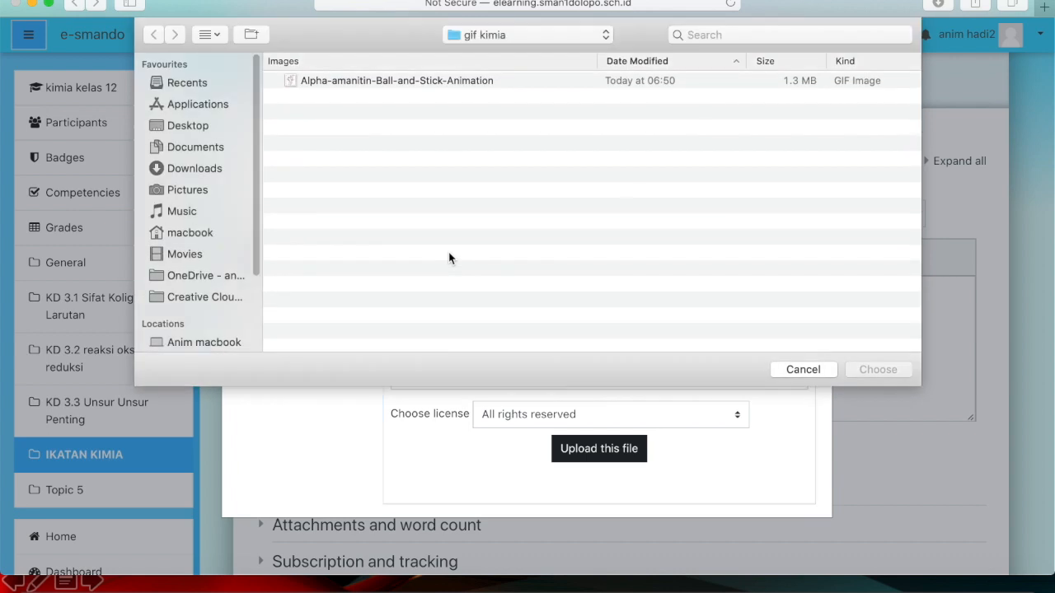
{"action": "left_click", "coordinate": [330, 82]}
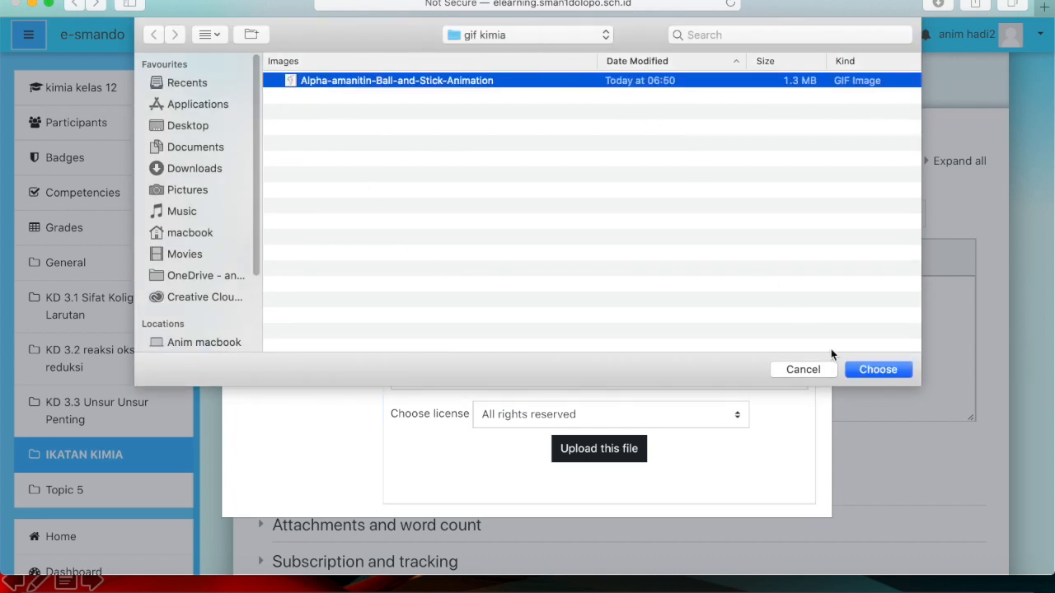
{"action": "left_click", "coordinate": [879, 371]}
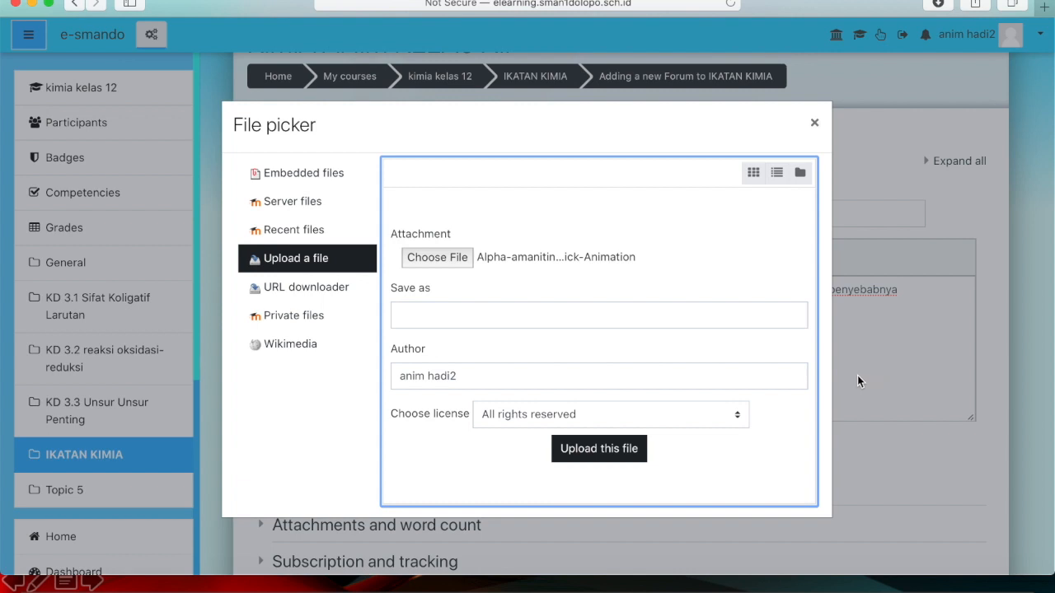
{"action": "left_click", "coordinate": [645, 447]}
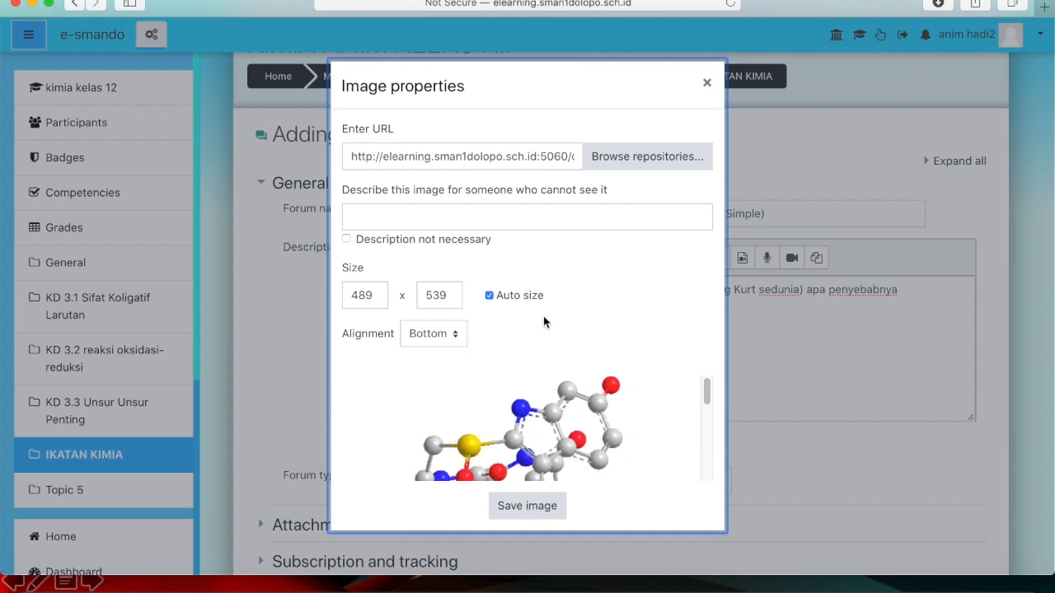
Give the uploaded image the alternative text "Struktur molekul intan" and save it into the forum description.
{"action": "left_click", "coordinate": [527, 507]}
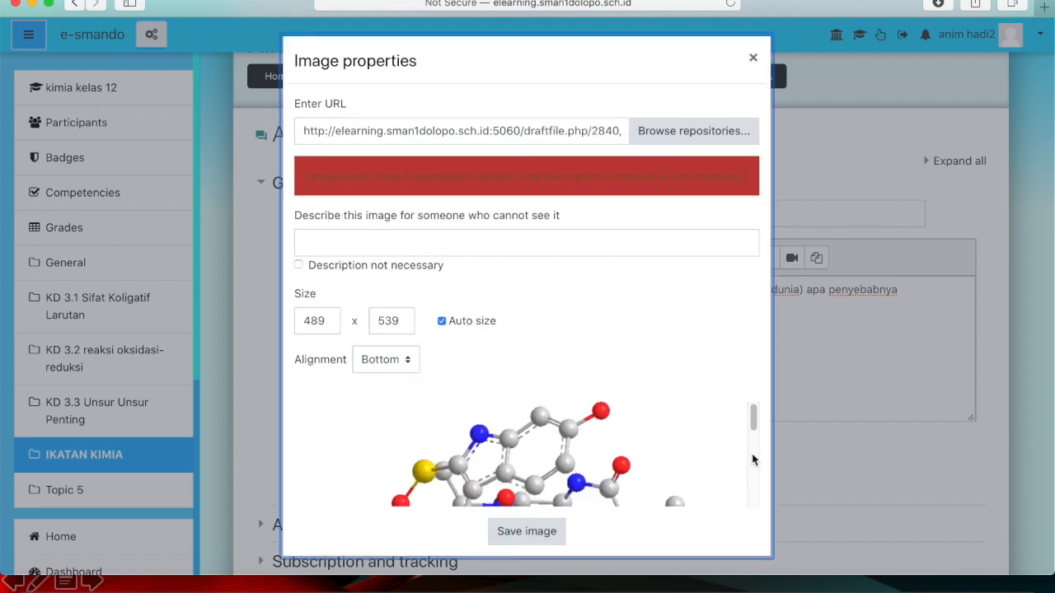
{"action": "left_click", "coordinate": [389, 243]}
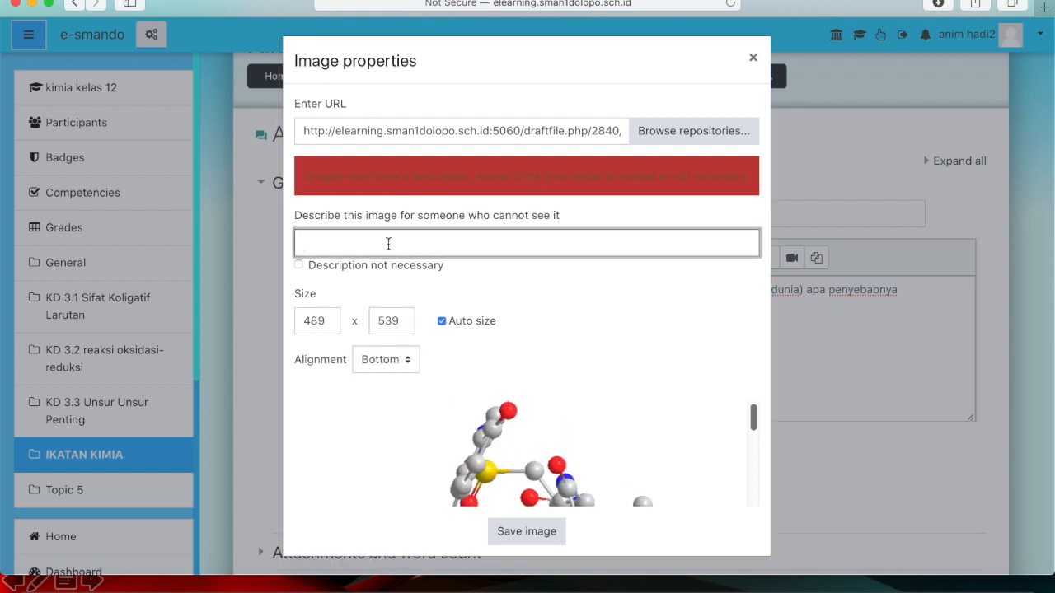
{"action": "type", "text": "S"}
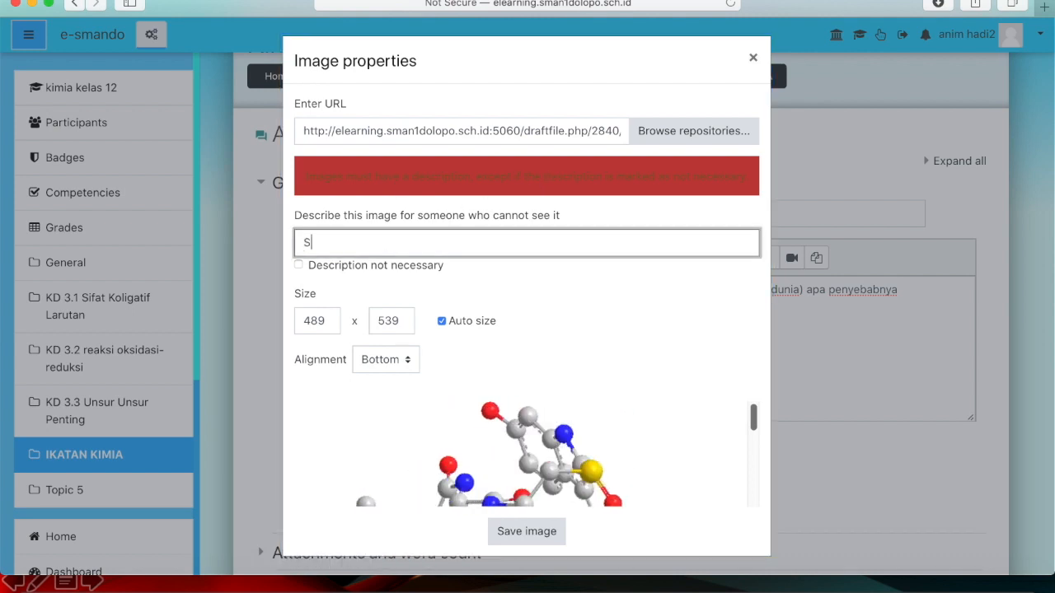
{"action": "type", "text": "truktu"}
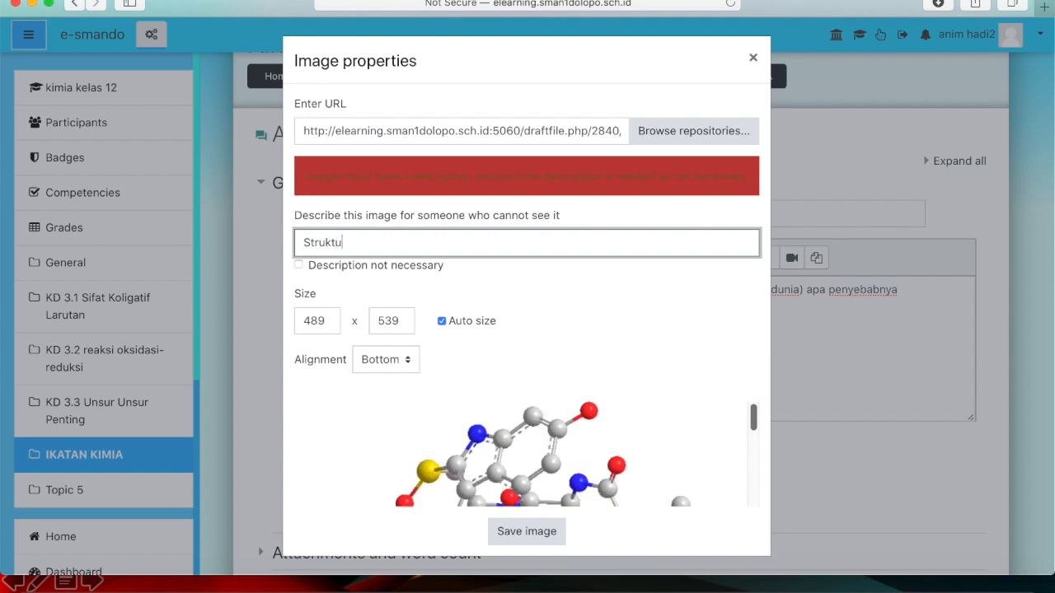
{"action": "type", "text": "r mole"}
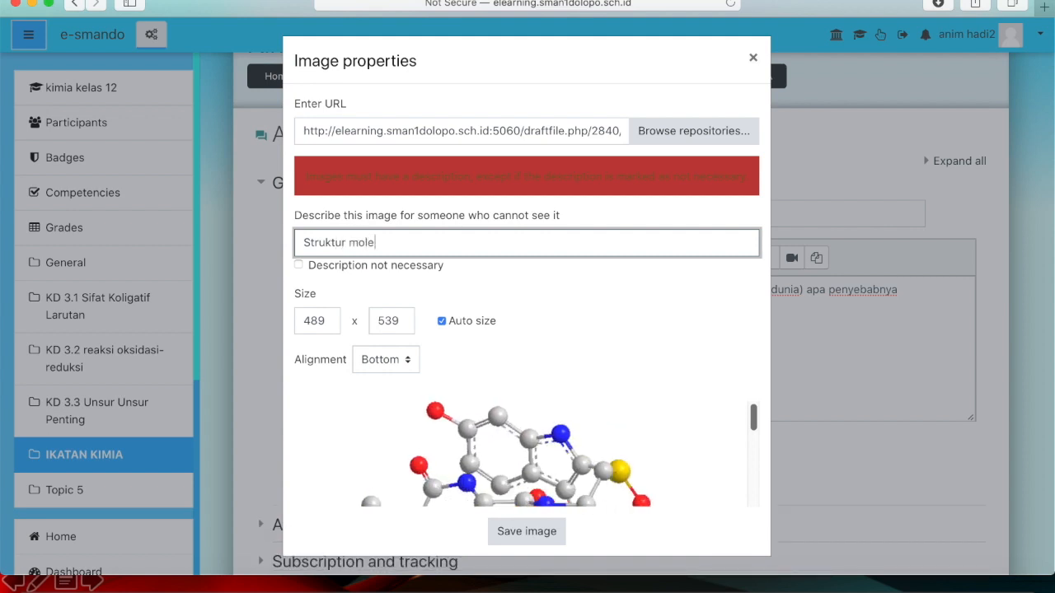
{"action": "type", "text": "kul intan"}
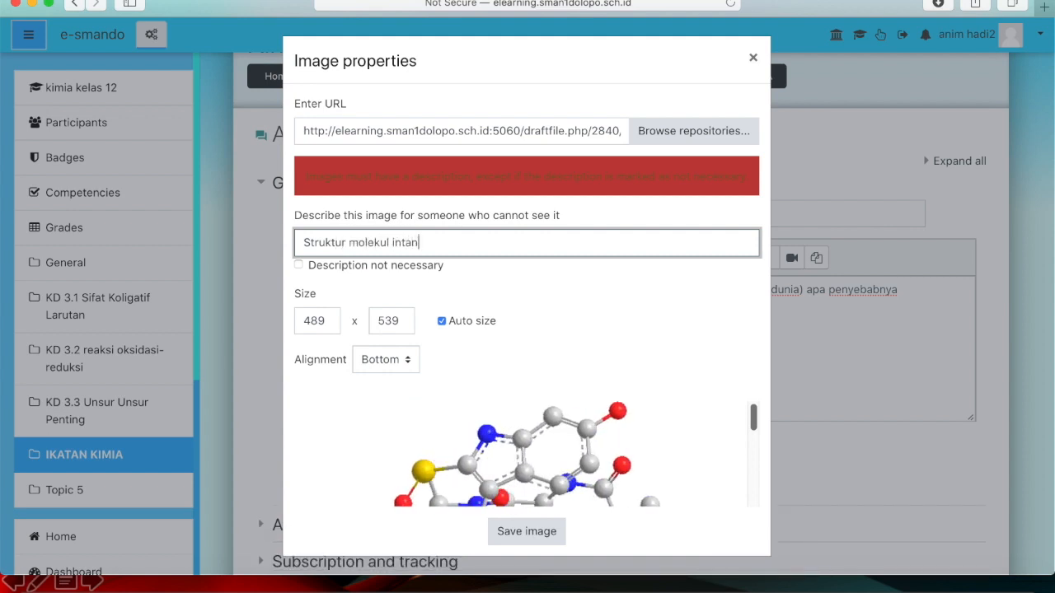
{"action": "left_click", "coordinate": [519, 532]}
{"action": "left_click", "coordinate": [540, 508]}
{"action": "scroll", "coordinate": [676, 314], "scroll_direction": "down", "scroll_amount": 1}
{"action": "scroll", "coordinate": [676, 307], "scroll_direction": "up", "scroll_amount": 1}
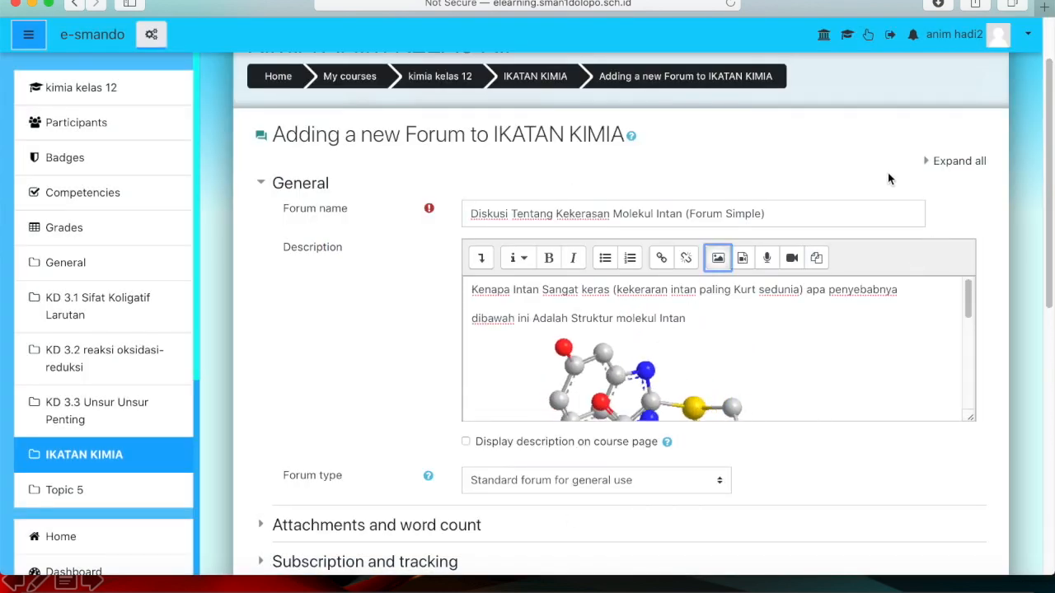
Have the description displayed on the course page and set the forum type to "A single simple discussion".
{"action": "scroll", "coordinate": [887, 172], "scroll_direction": "up", "scroll_amount": 2}
{"action": "scroll", "coordinate": [888, 179], "scroll_direction": "down", "scroll_amount": 3}
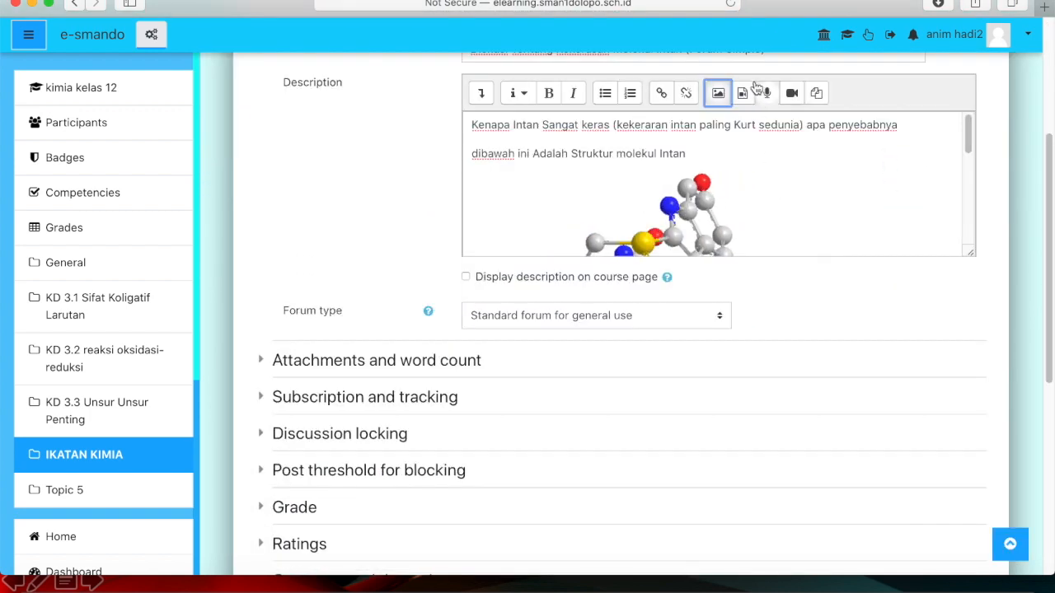
{"action": "scroll", "coordinate": [816, 139], "scroll_direction": "up", "scroll_amount": 2}
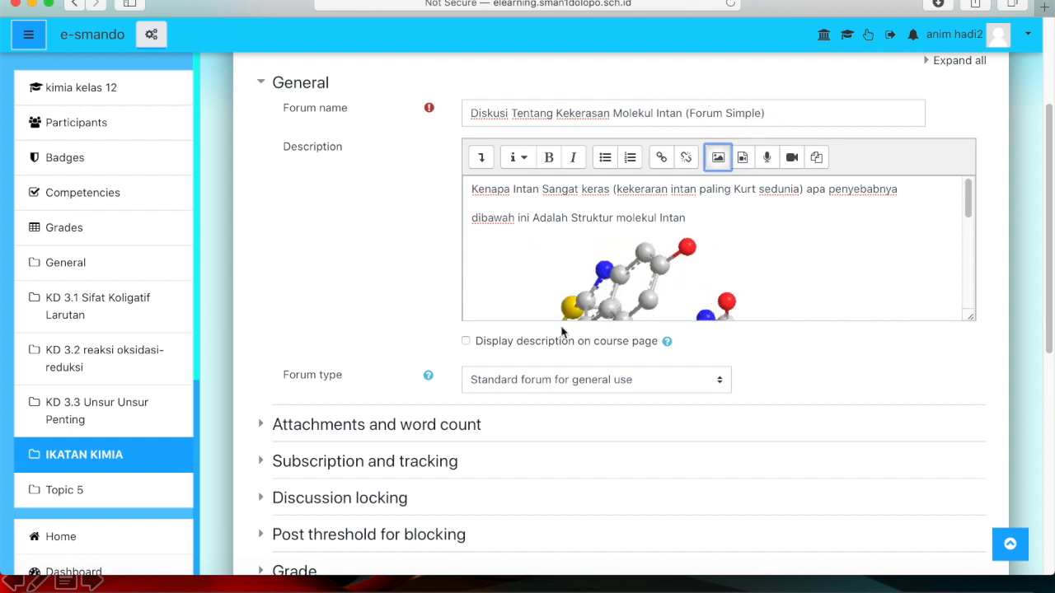
{"action": "left_click", "coordinate": [467, 341]}
{"action": "scroll", "coordinate": [767, 341], "scroll_direction": "down", "scroll_amount": 1}
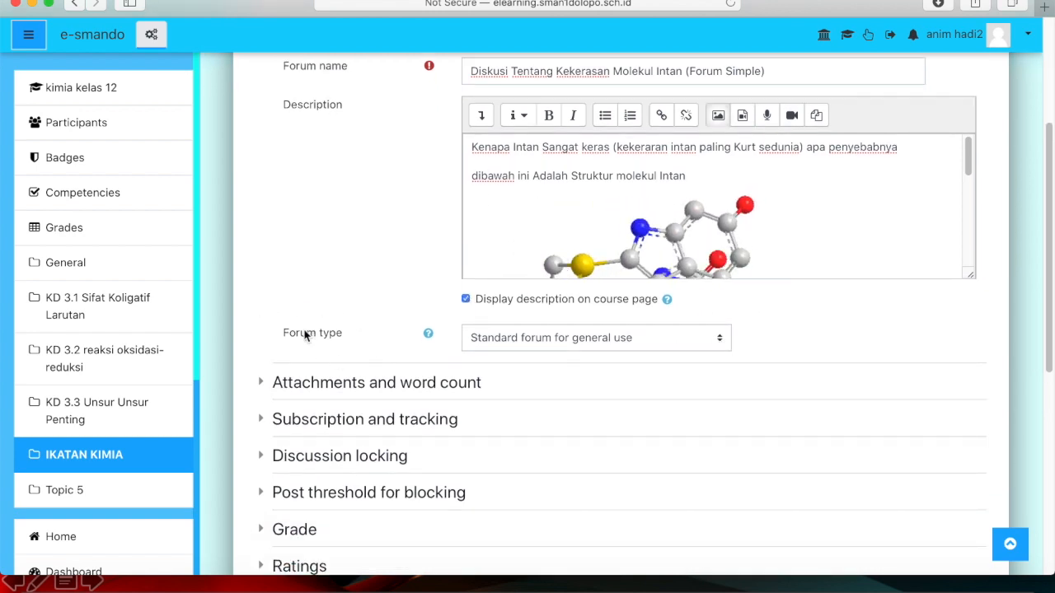
{"action": "left_click", "coordinate": [725, 343]}
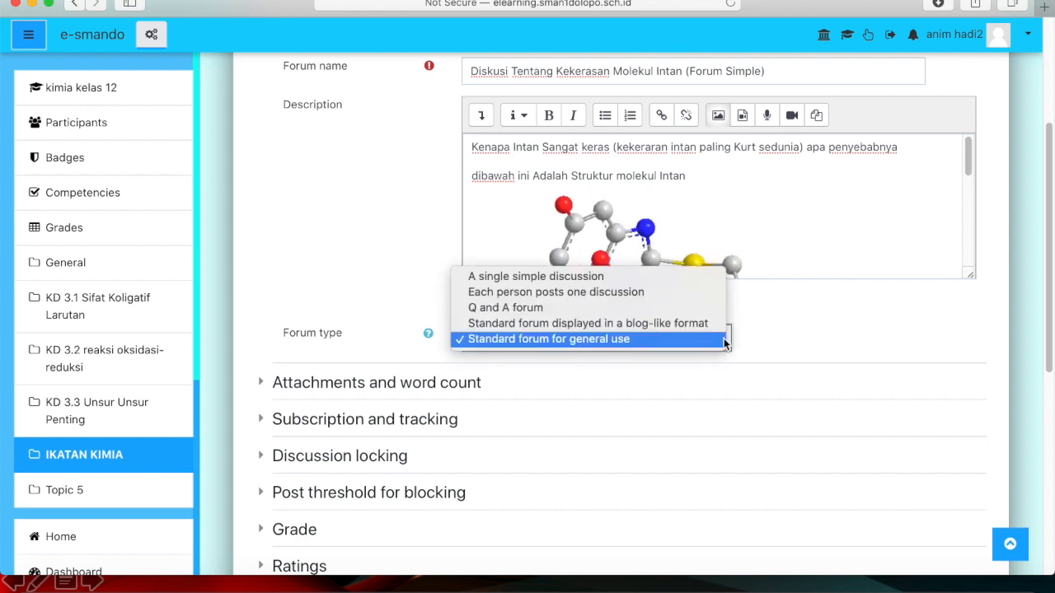
{"action": "left_click", "coordinate": [671, 278]}
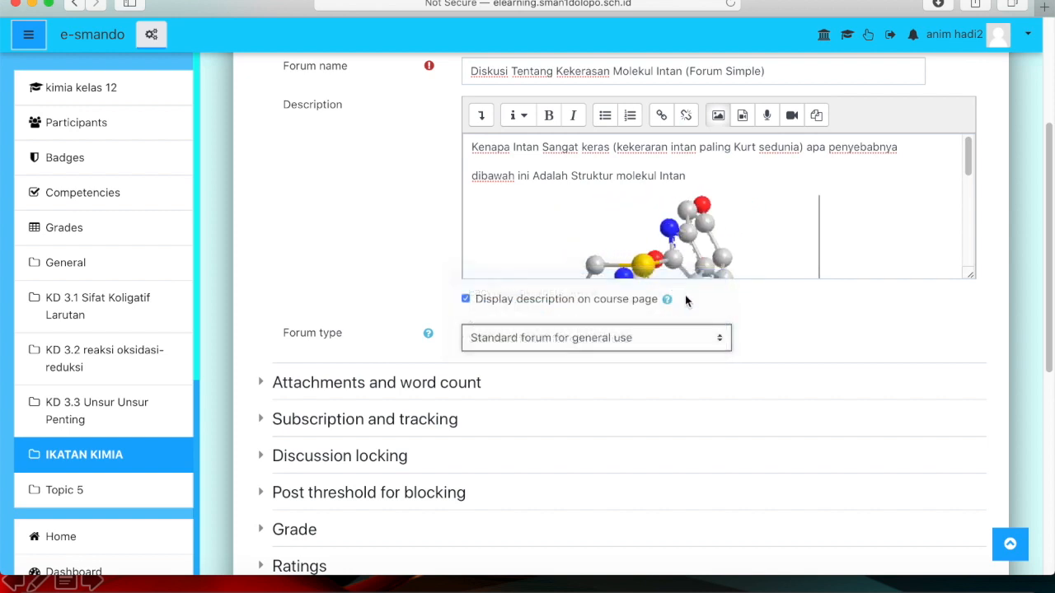
{"action": "left_click", "coordinate": [717, 338]}
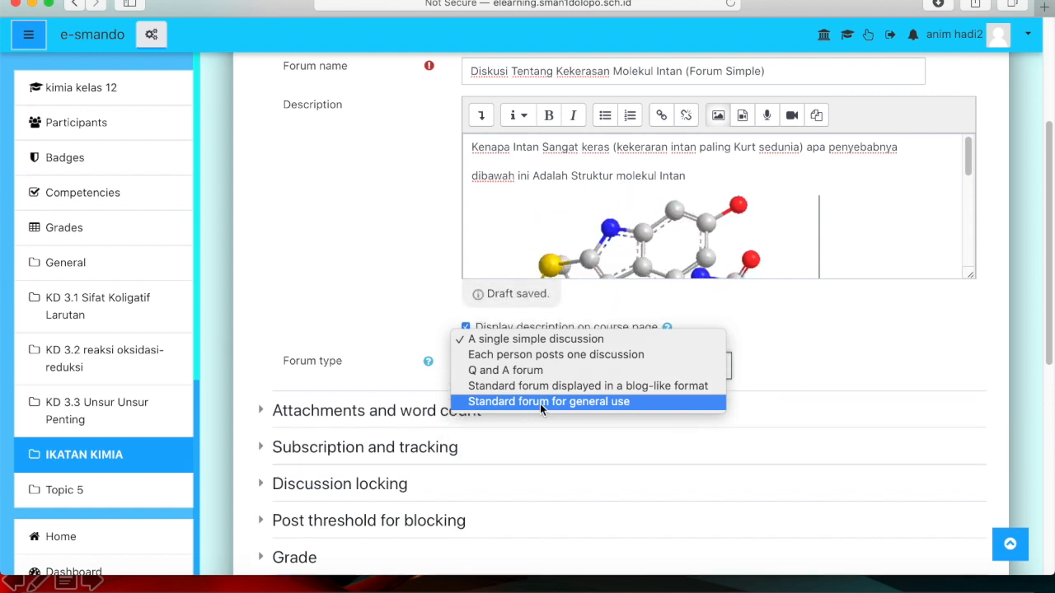
{"action": "left_click", "coordinate": [551, 343]}
Save the new forum with its remaining settings at their defaults and return to the course.
{"action": "scroll", "coordinate": [845, 338], "scroll_direction": "down", "scroll_amount": 2}
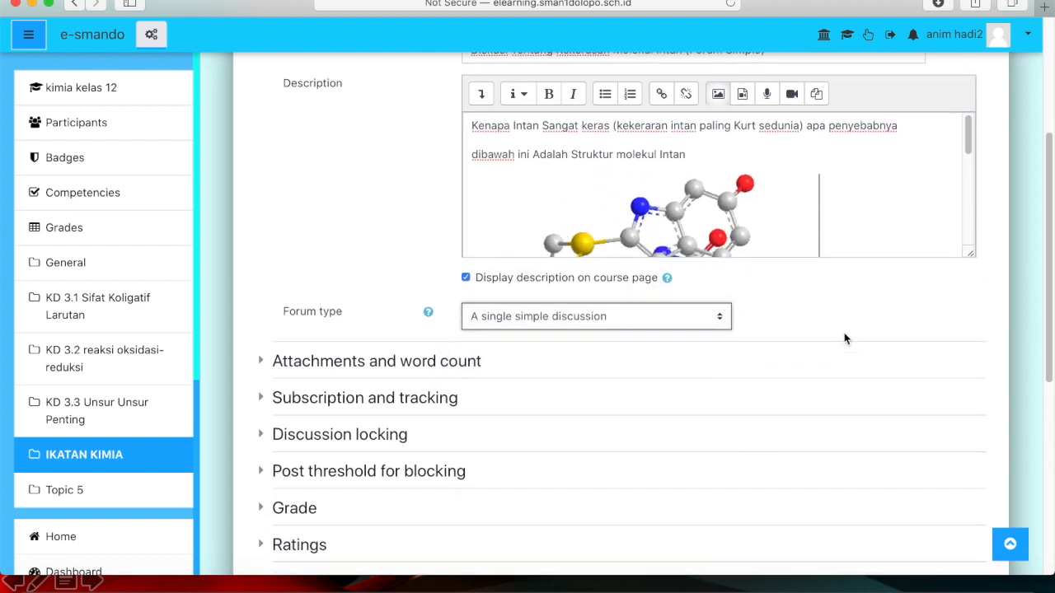
{"action": "scroll", "coordinate": [843, 339], "scroll_direction": "down", "scroll_amount": 2}
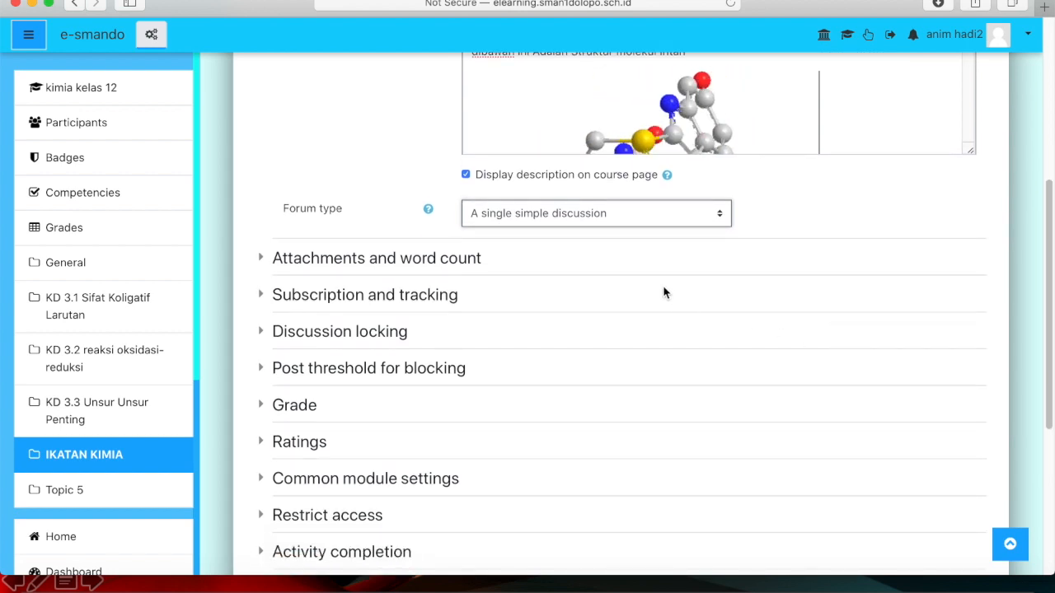
{"action": "scroll", "coordinate": [664, 293], "scroll_direction": "down", "scroll_amount": 1}
{"action": "scroll", "coordinate": [664, 293], "scroll_direction": "down", "scroll_amount": 3}
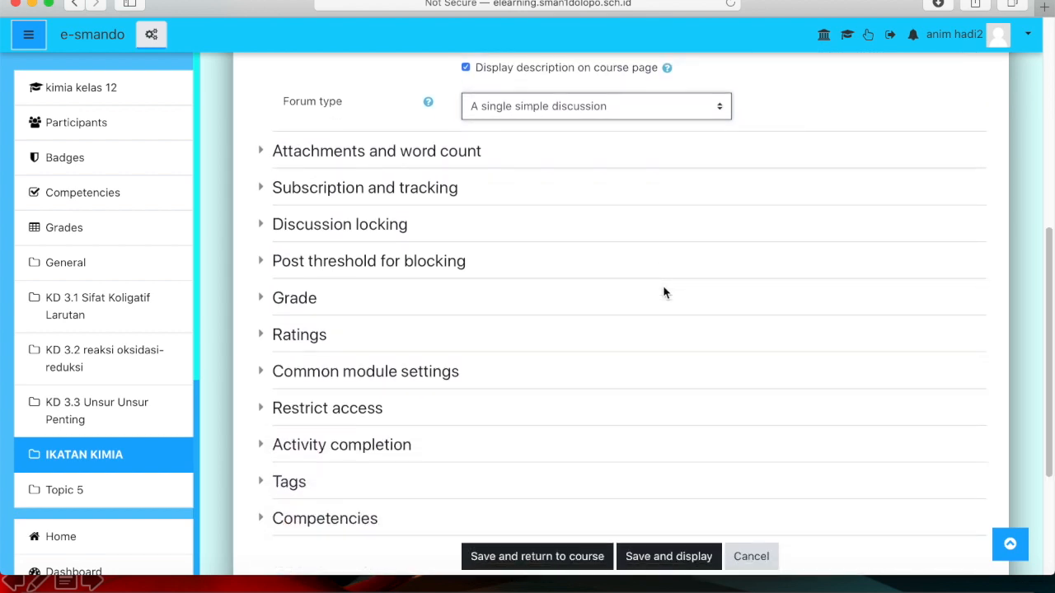
{"action": "scroll", "coordinate": [664, 292], "scroll_direction": "down", "scroll_amount": 1}
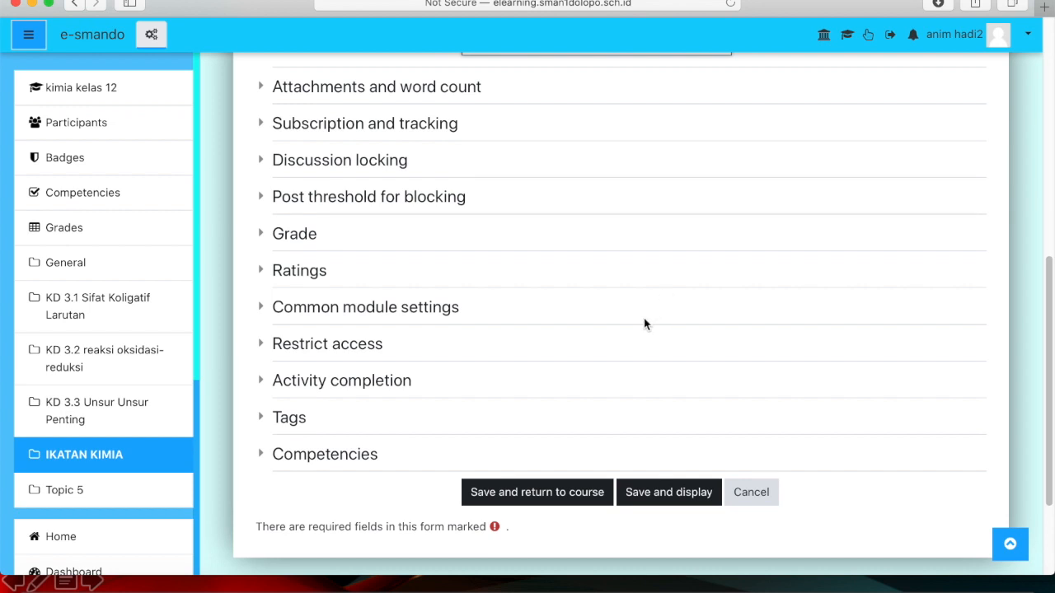
{"action": "left_click", "coordinate": [546, 504]}
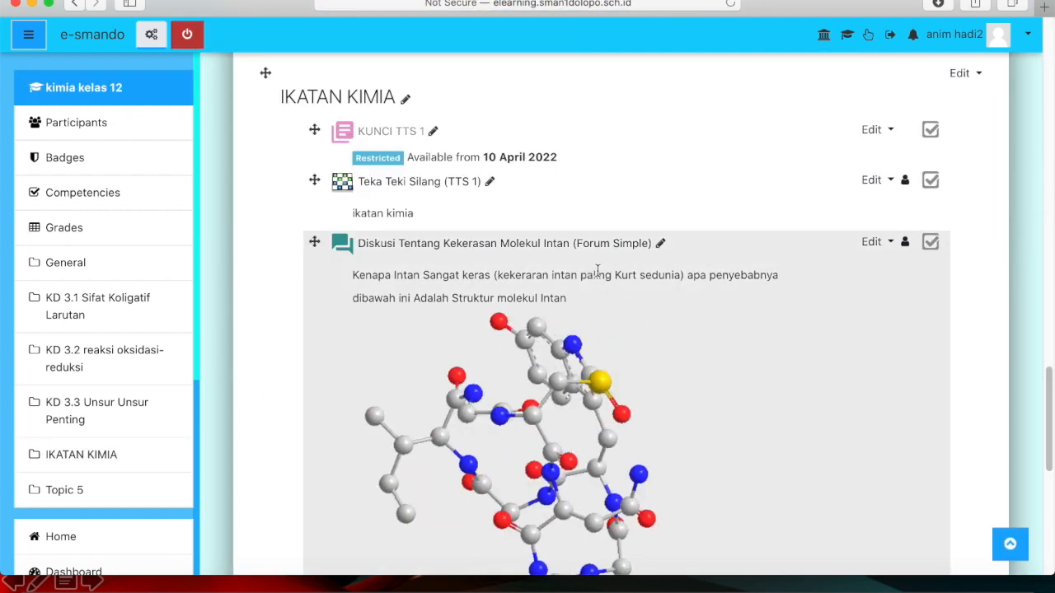
Add another Forum activity to the IKATAN KIMIA section and name it "Diskusi ke 2 (kekerasan Intan) (forum standar)".
{"action": "scroll", "coordinate": [598, 281], "scroll_direction": "down", "scroll_amount": 10}
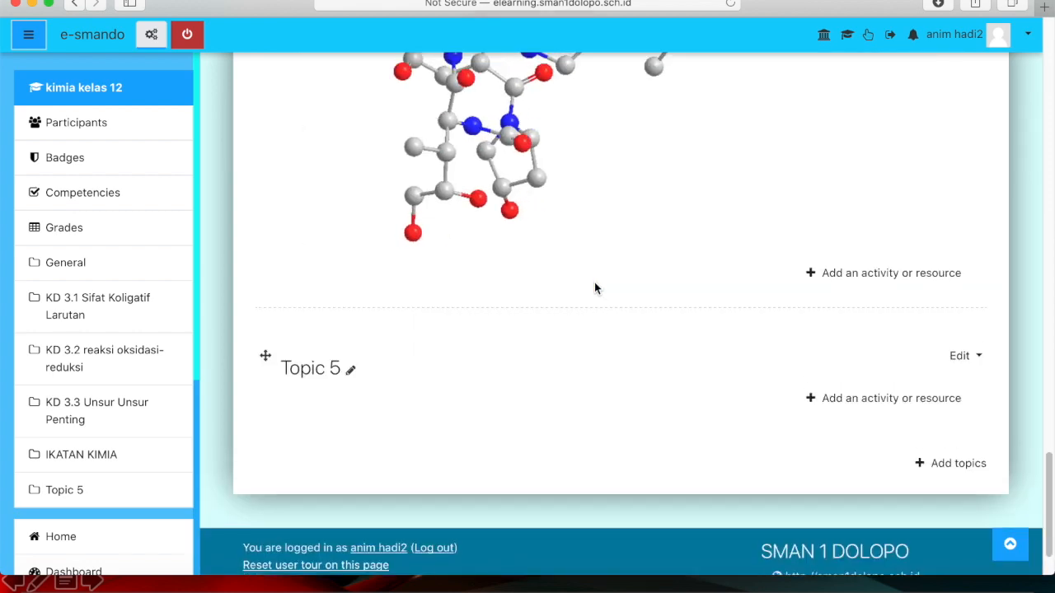
{"action": "scroll", "coordinate": [596, 286], "scroll_direction": "up", "scroll_amount": 5}
{"action": "scroll", "coordinate": [596, 286], "scroll_direction": "up", "scroll_amount": 15}
{"action": "scroll", "coordinate": [596, 286], "scroll_direction": "down", "scroll_amount": 20}
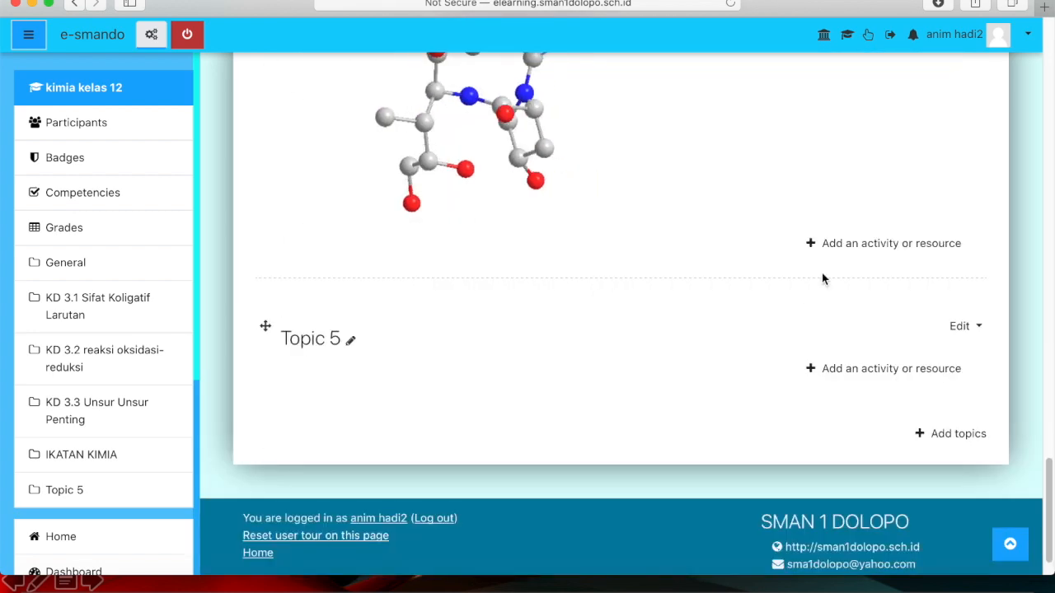
{"action": "left_click", "coordinate": [869, 246]}
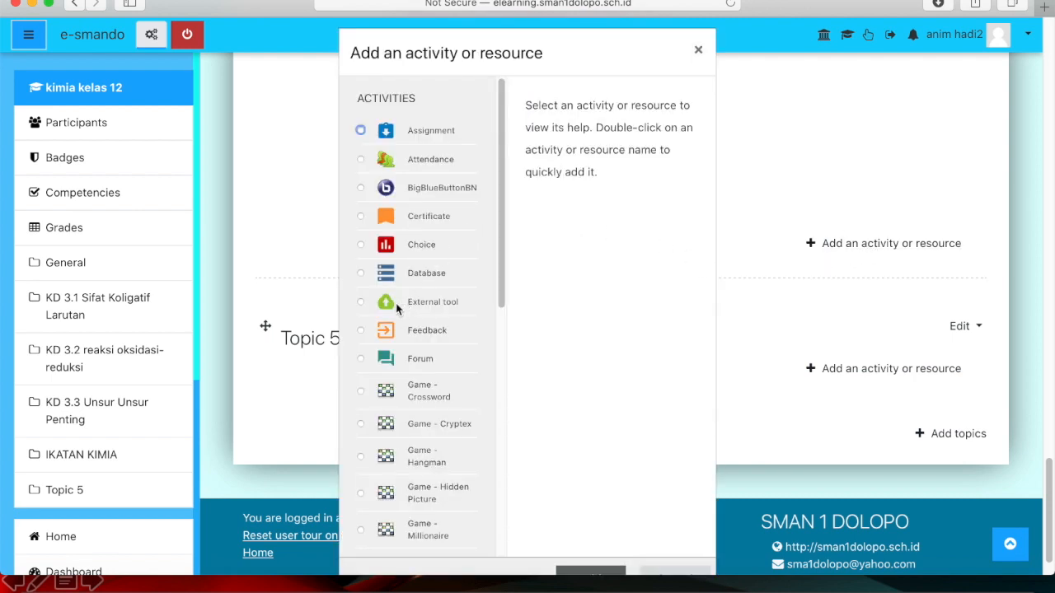
{"action": "left_click", "coordinate": [370, 358]}
{"action": "scroll", "coordinate": [528, 354], "scroll_direction": "down", "scroll_amount": 10}
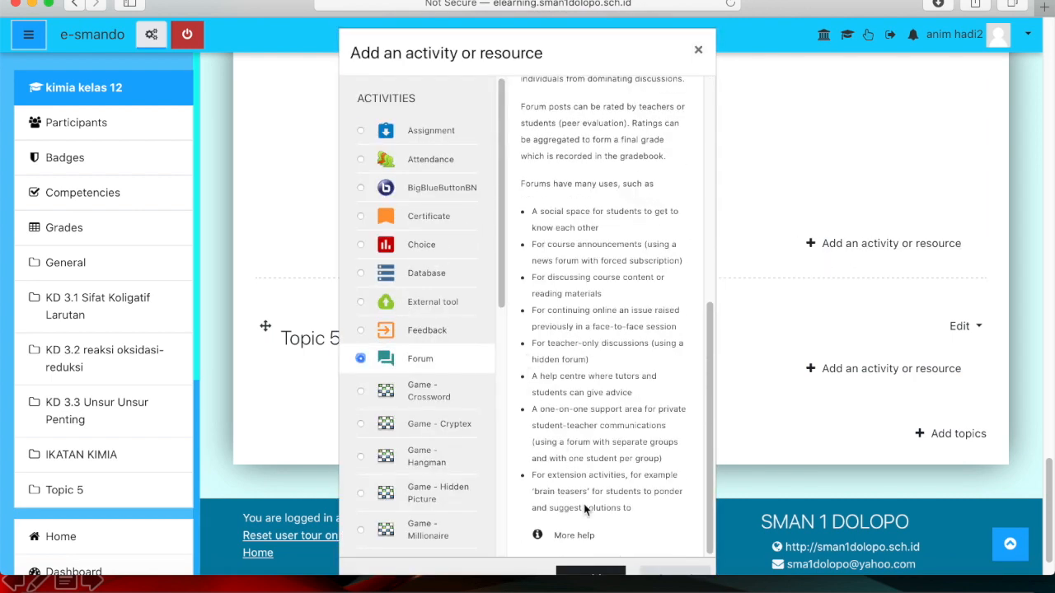
{"action": "left_click", "coordinate": [599, 572]}
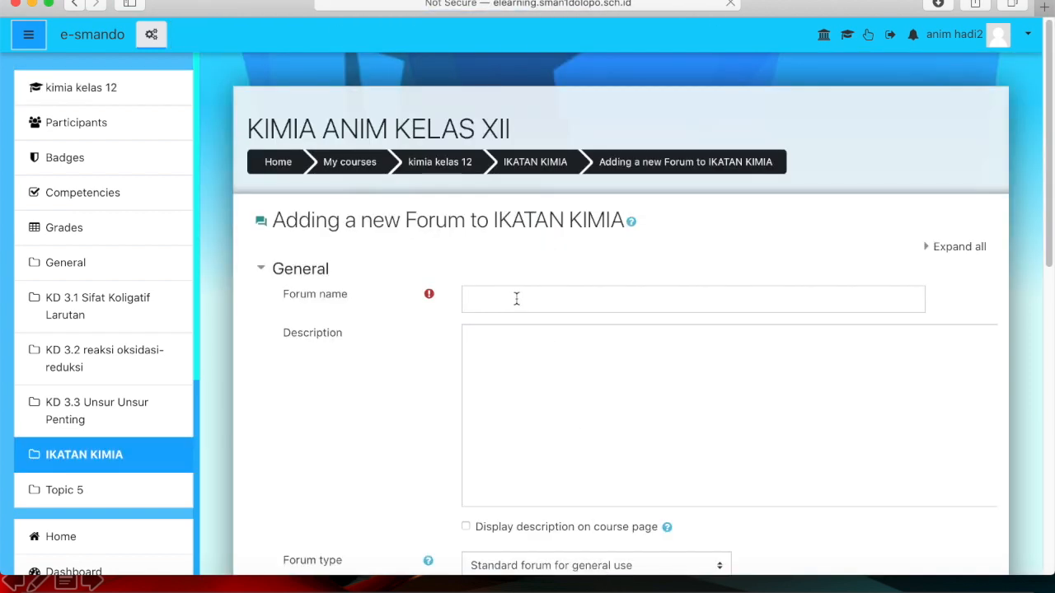
{"action": "left_click", "coordinate": [517, 299]}
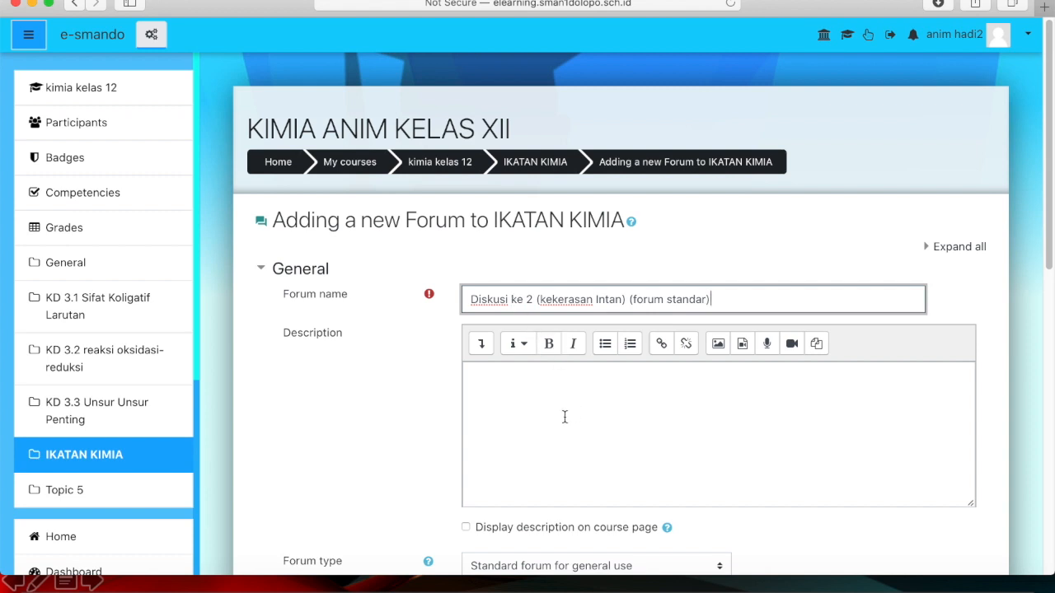
Write "Kenapa intan dikenal sangat keras di banding logam lain di dunia" as the forum description and upload the Alpha-amanitin-Ball-and-Stick-Animation GIF for it.
{"action": "scroll", "coordinate": [542, 395], "scroll_direction": "down", "scroll_amount": 1}
{"action": "left_click", "coordinate": [518, 338]}
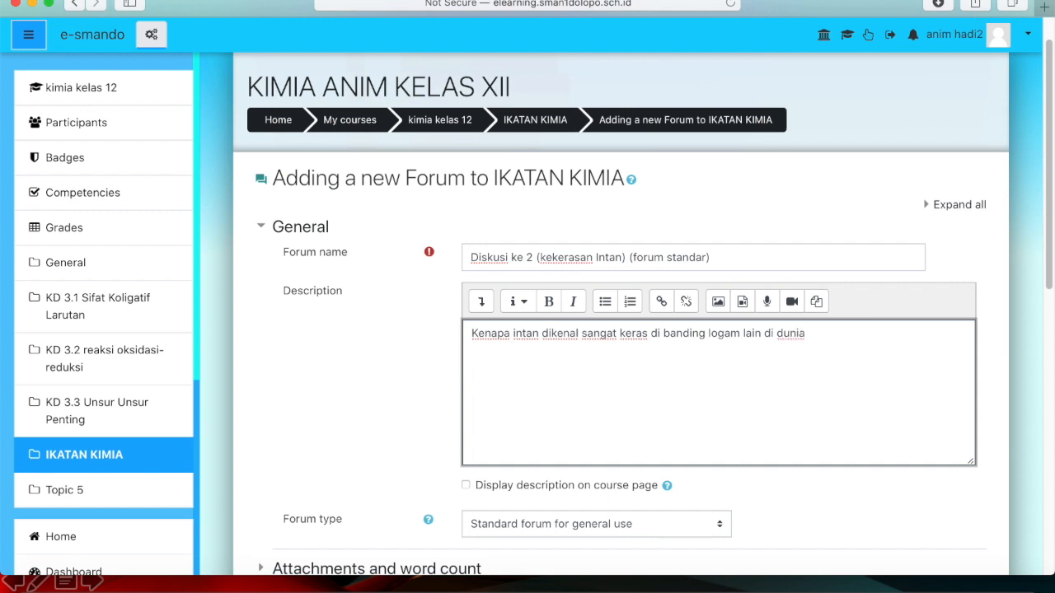
{"action": "left_click", "coordinate": [715, 305]}
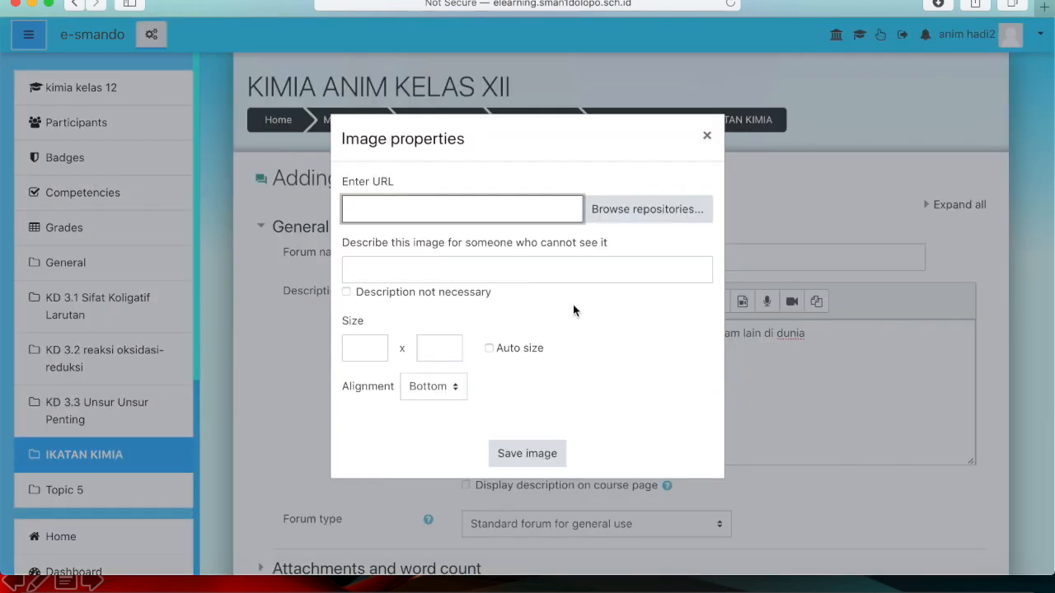
{"action": "left_click", "coordinate": [641, 211]}
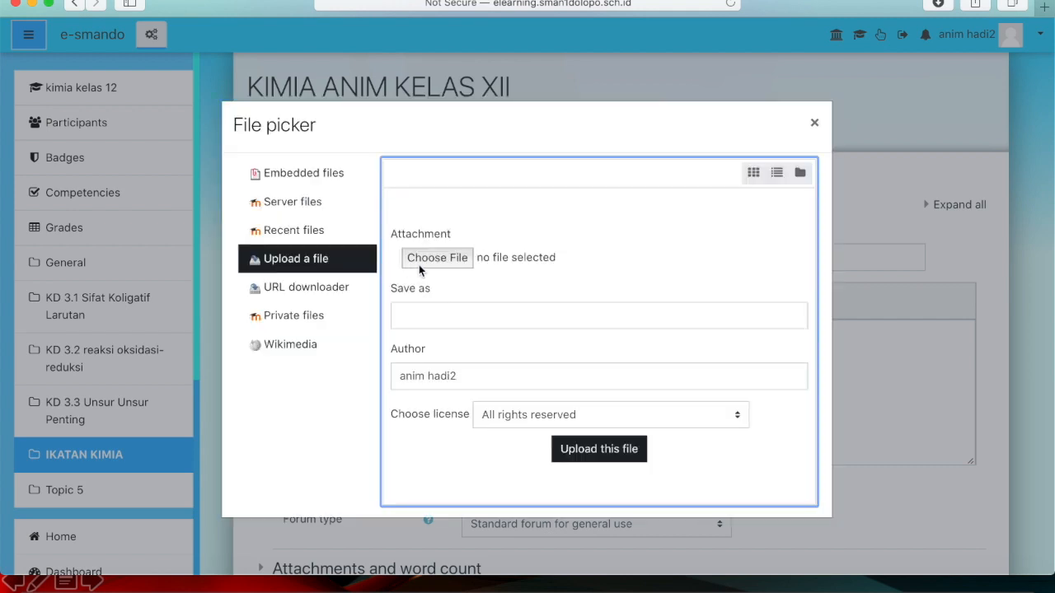
{"action": "left_click", "coordinate": [457, 258]}
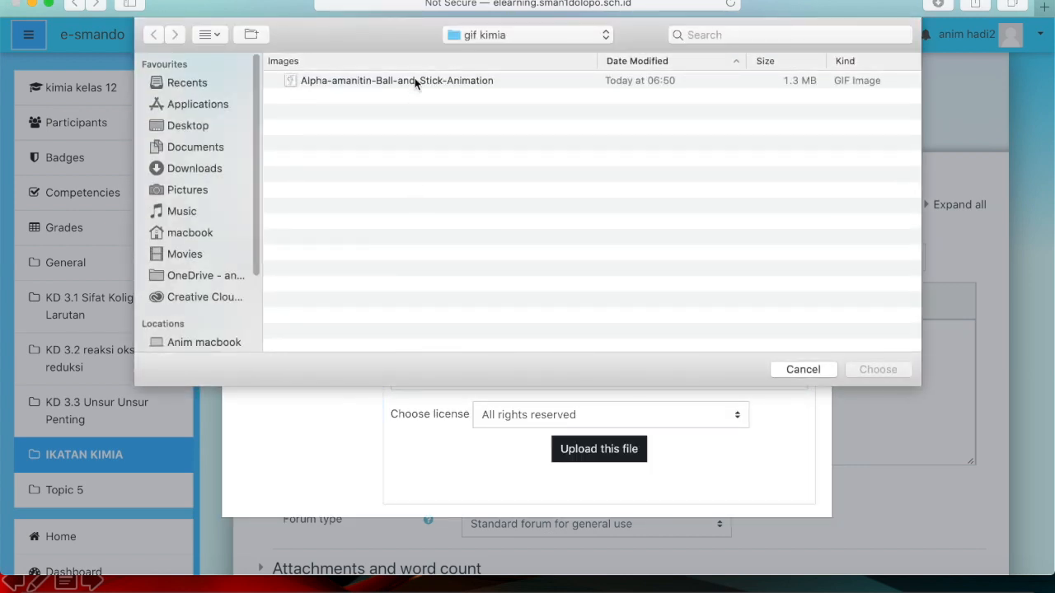
{"action": "left_click", "coordinate": [414, 79]}
{"action": "left_click", "coordinate": [878, 370]}
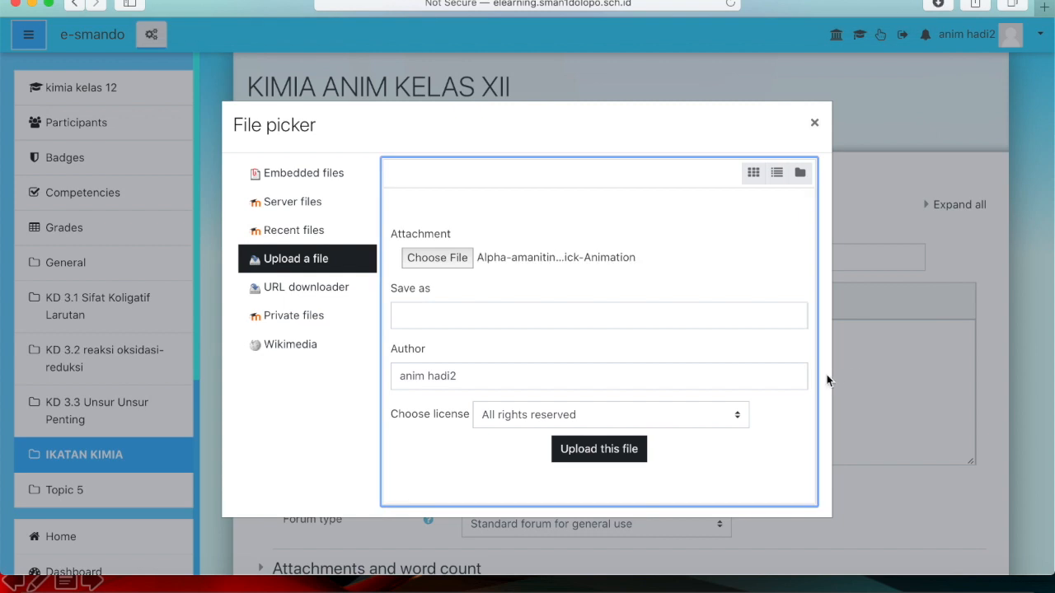
{"action": "left_click", "coordinate": [612, 452]}
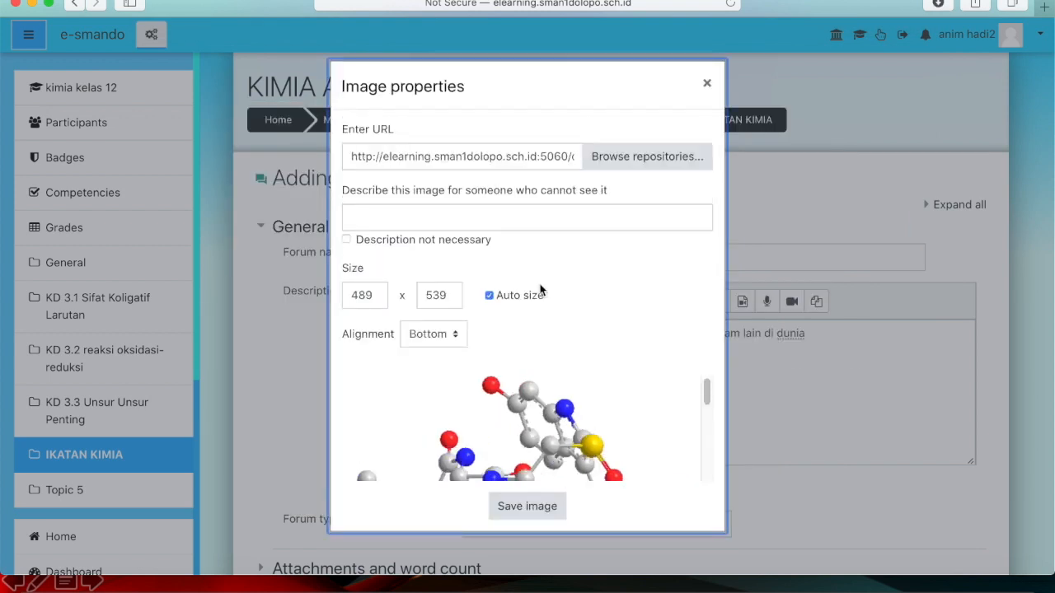
Give the uploaded image the alternative text "struktu molekul inta" and save it into the forum description.
{"action": "left_click", "coordinate": [504, 511]}
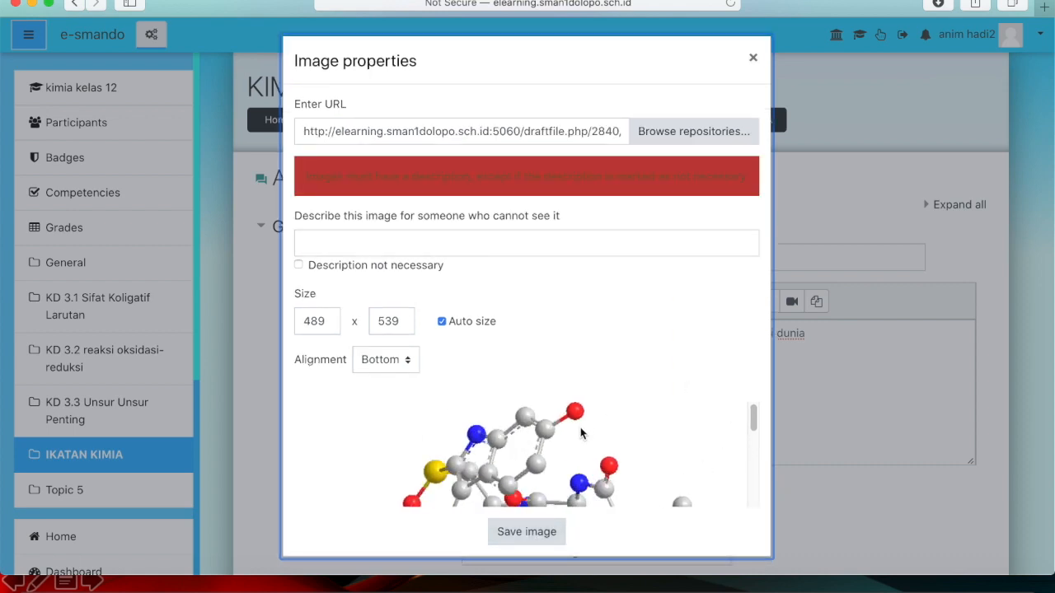
{"action": "left_click", "coordinate": [432, 242]}
{"action": "type", "text": "s"}
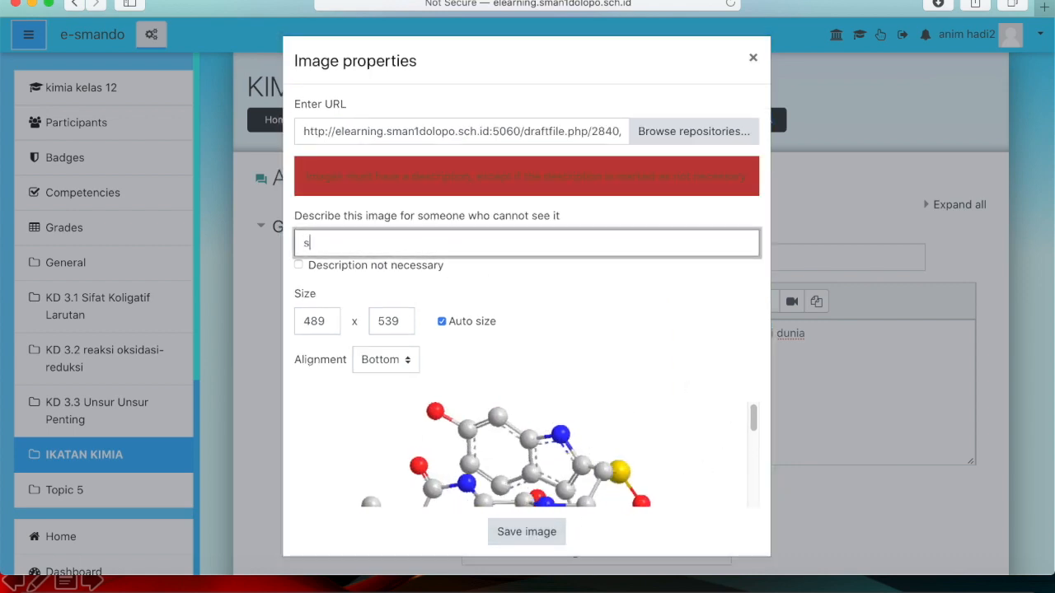
{"action": "type", "text": "tru"}
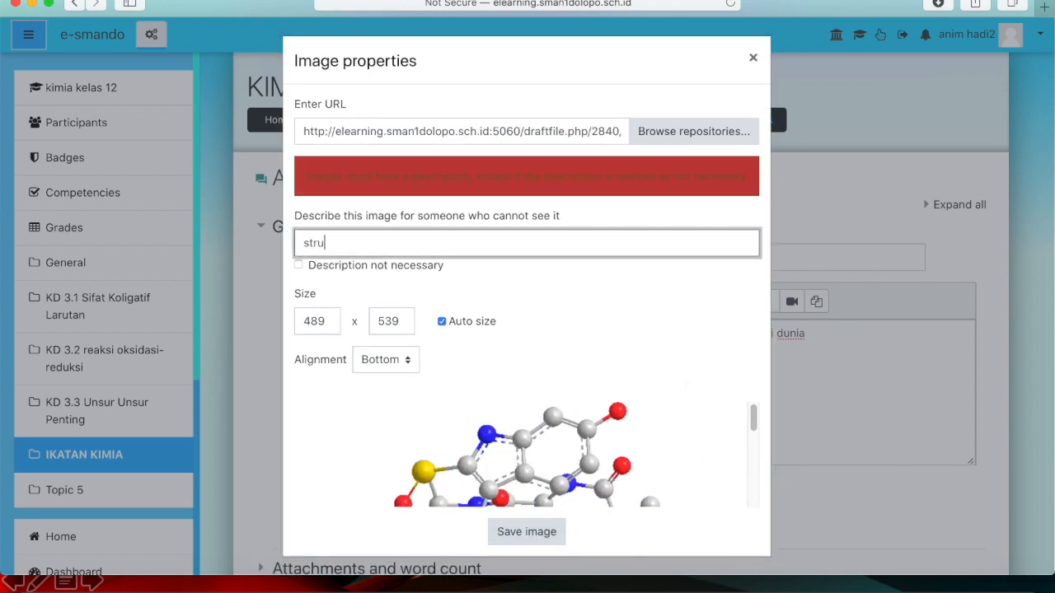
{"action": "type", "text": "ktu molekul inta"}
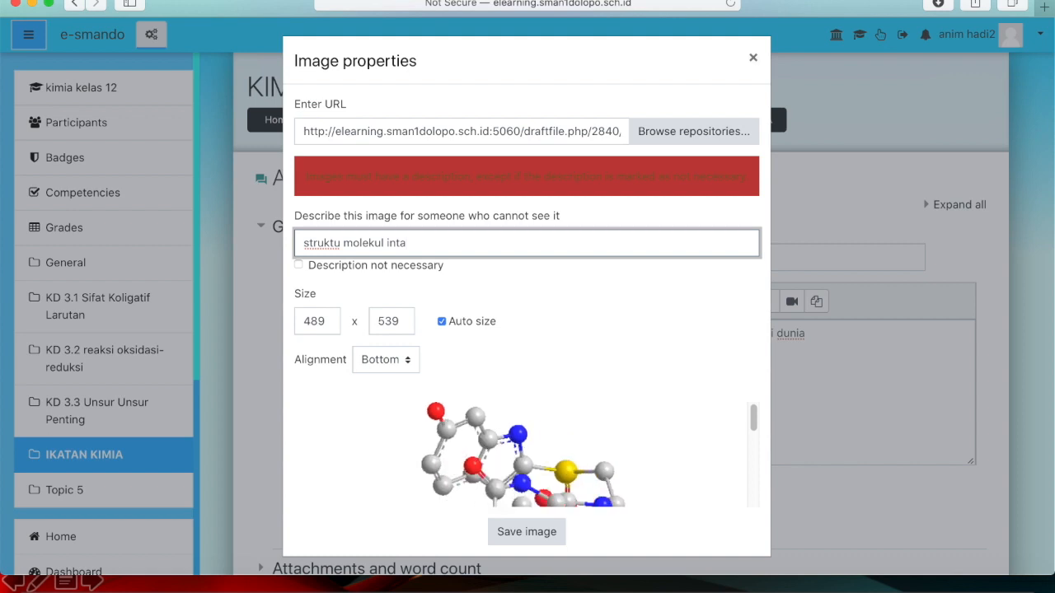
{"action": "left_click", "coordinate": [538, 536]}
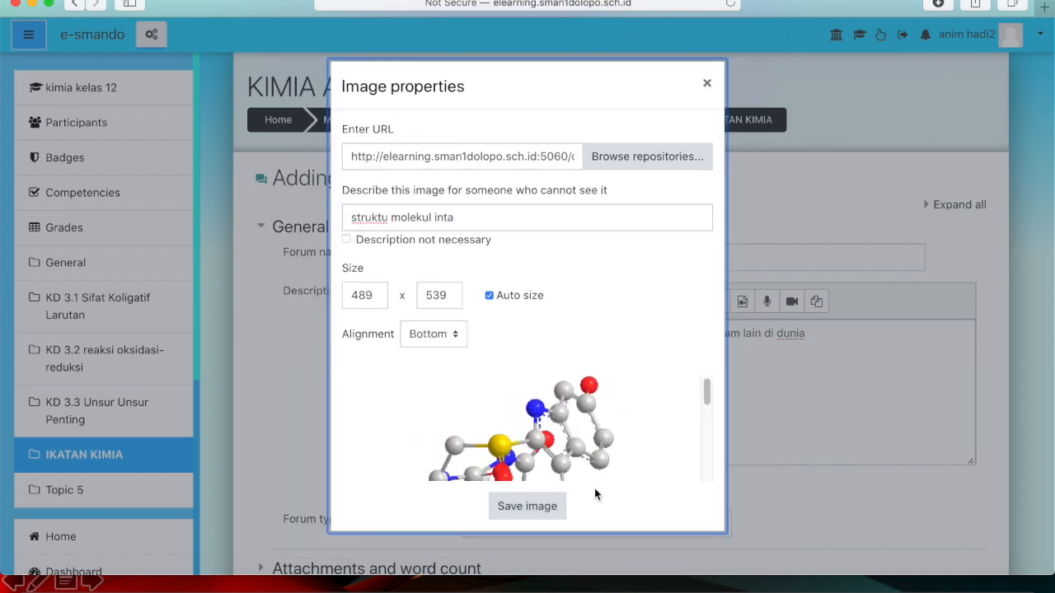
{"action": "left_click", "coordinate": [546, 506]}
Have the description displayed on the course page, keep the type "Standard forum for general use", and save the forum, returning to the course.
{"action": "scroll", "coordinate": [655, 347], "scroll_direction": "down", "scroll_amount": 3}
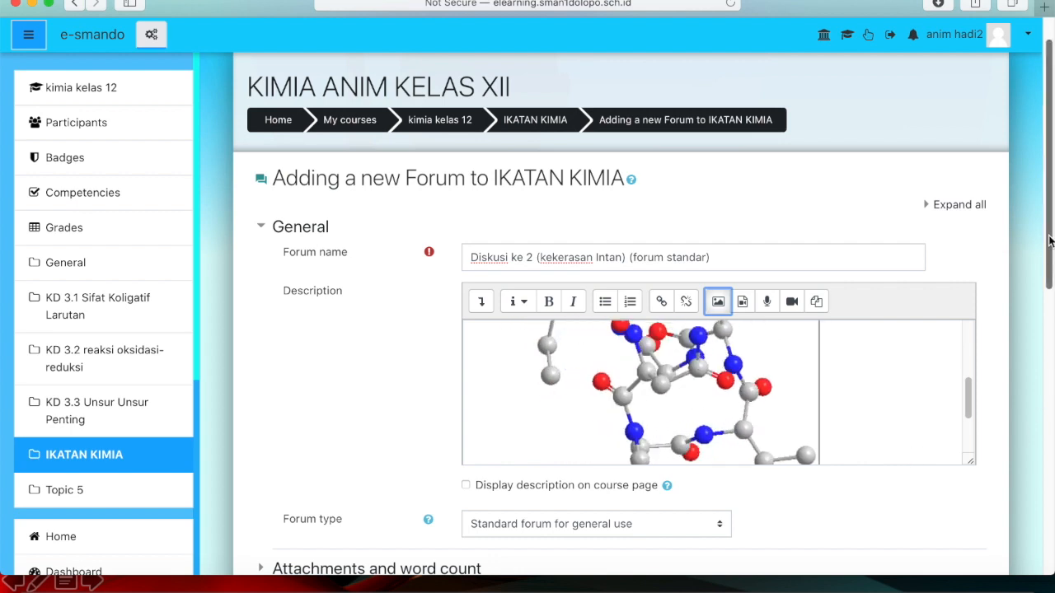
{"action": "scroll", "coordinate": [1040, 346], "scroll_direction": "down", "scroll_amount": 5}
{"action": "left_click", "coordinate": [466, 296]}
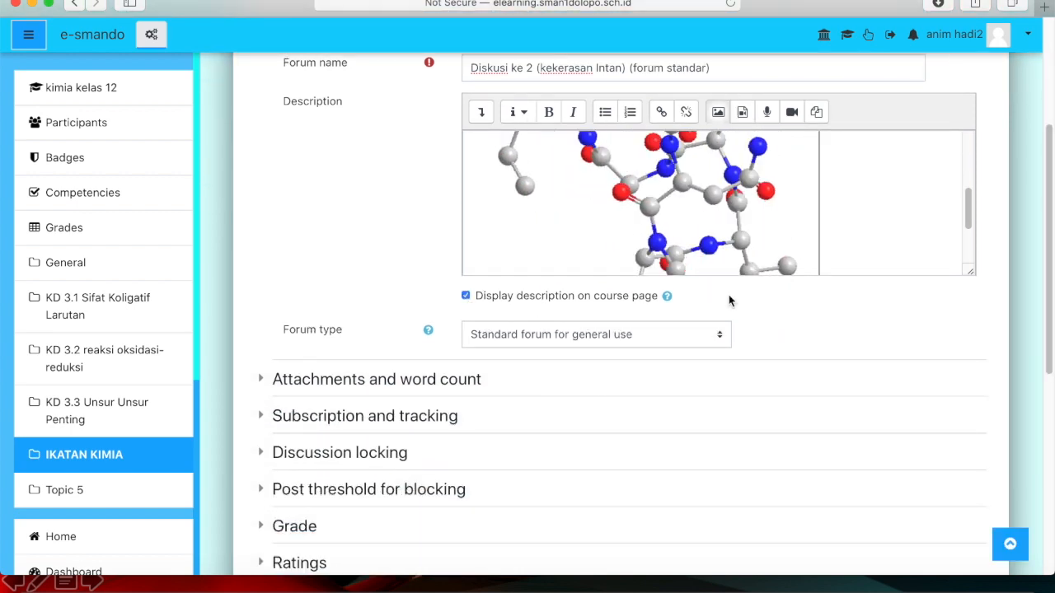
{"action": "left_click", "coordinate": [714, 335]}
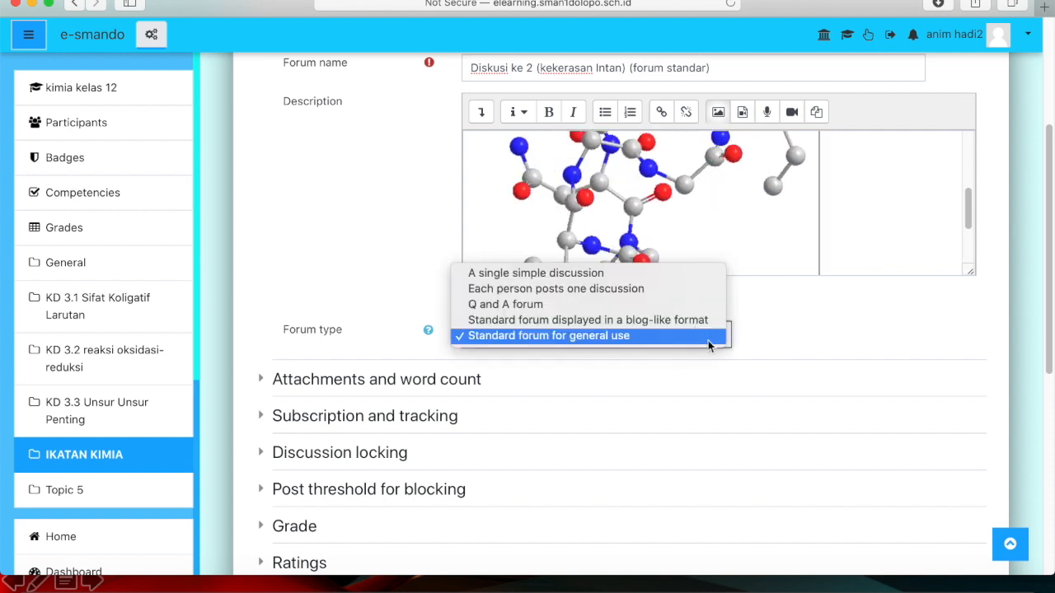
{"action": "left_click", "coordinate": [798, 333]}
{"action": "scroll", "coordinate": [798, 330], "scroll_direction": "down", "scroll_amount": 10}
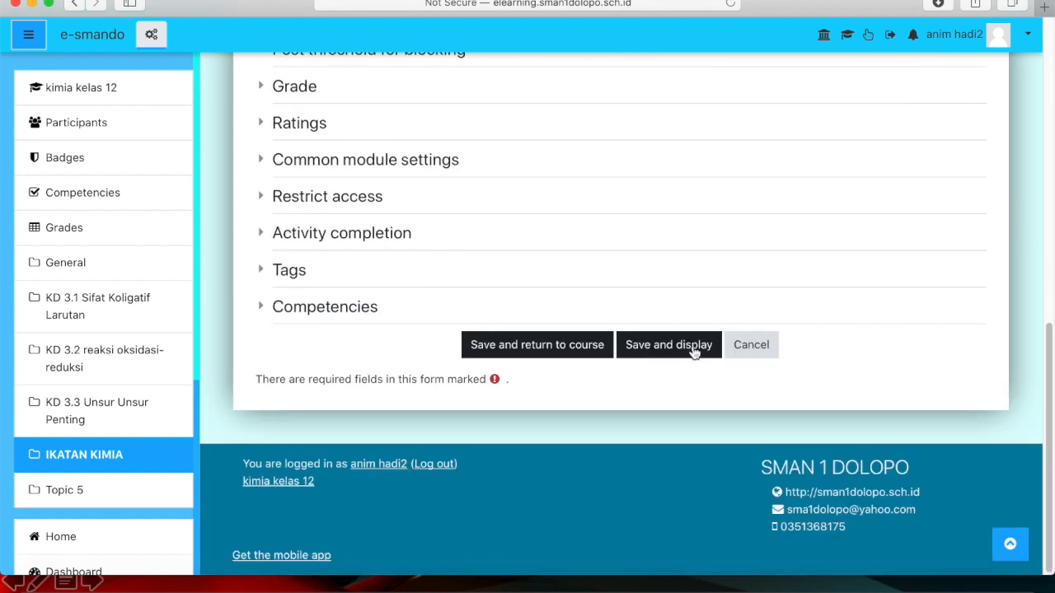
{"action": "left_click", "coordinate": [538, 349]}
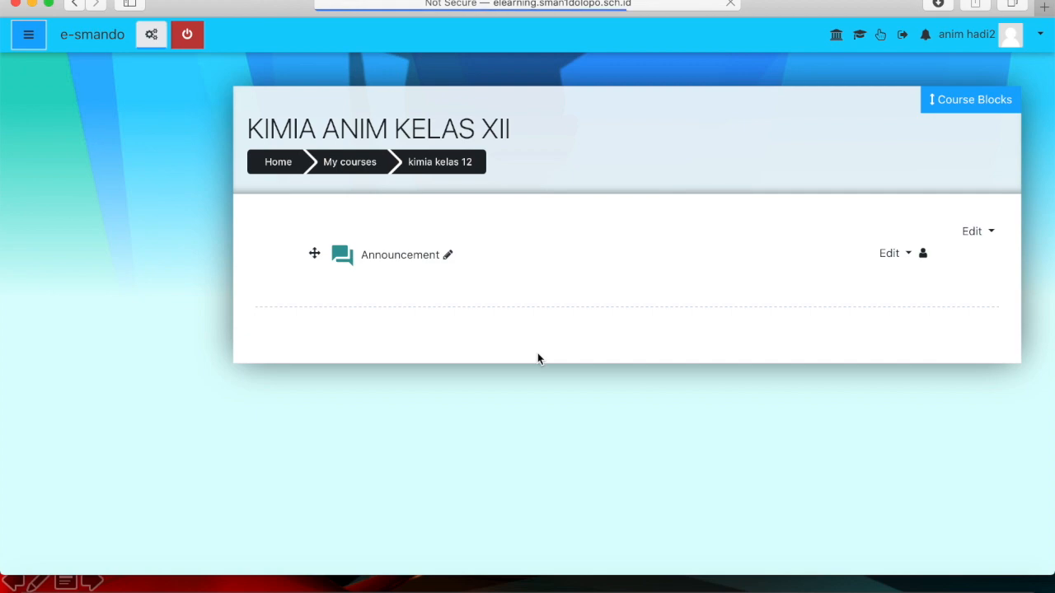
Open "Diskusi Tentang Kekerasan Molekul Intan (Forum Simple)" from the IKATAN KIMIA section and examine its opening post and reply options.
{"action": "scroll", "coordinate": [597, 279], "scroll_direction": "down", "scroll_amount": 1}
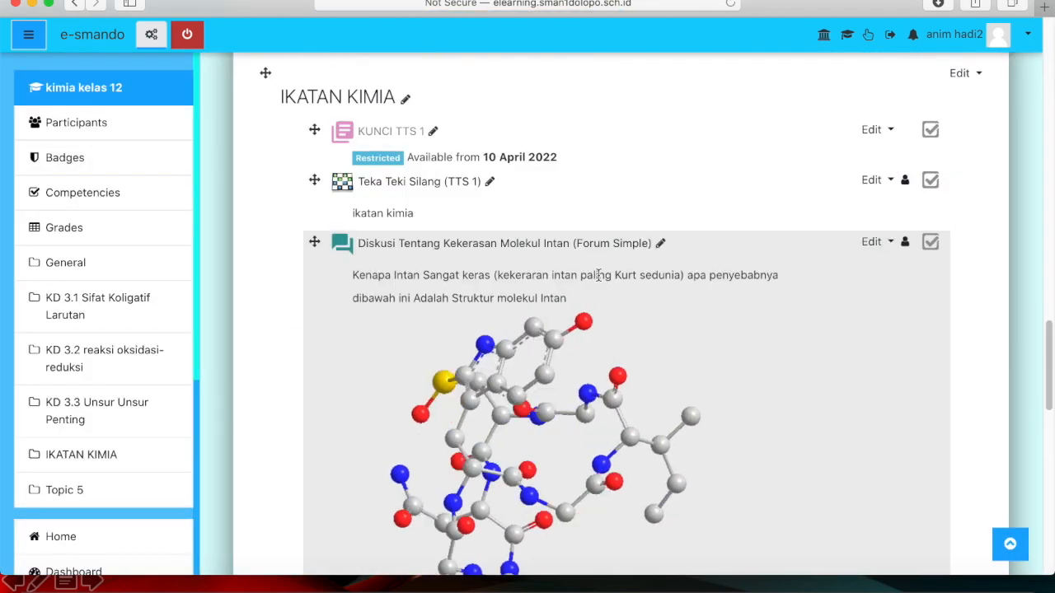
{"action": "scroll", "coordinate": [600, 281], "scroll_direction": "down", "scroll_amount": 6}
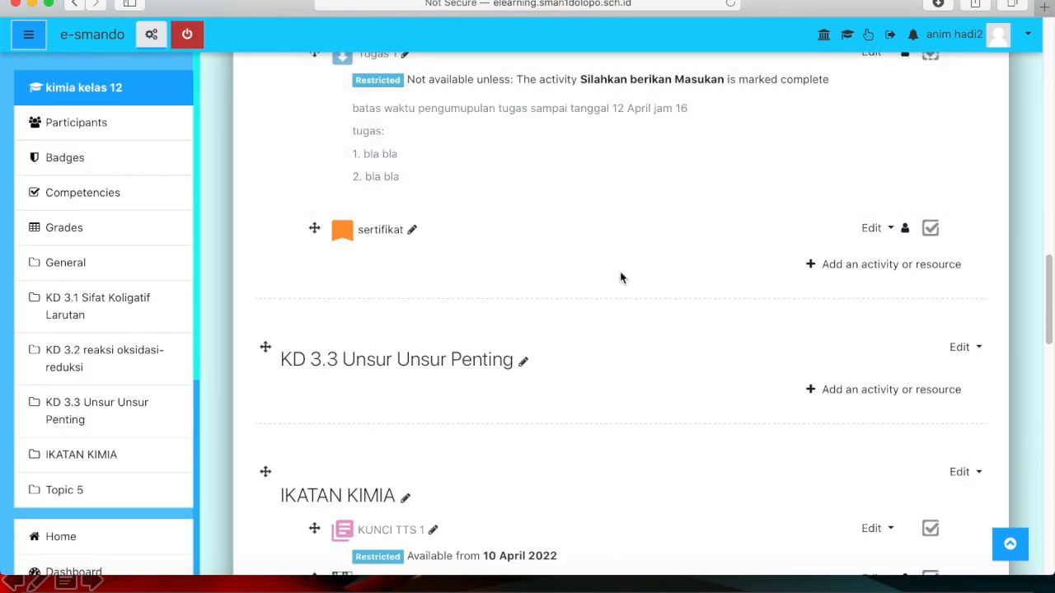
{"action": "scroll", "coordinate": [619, 272], "scroll_direction": "down", "scroll_amount": 5}
{"action": "scroll", "coordinate": [631, 175], "scroll_direction": "down", "scroll_amount": 5}
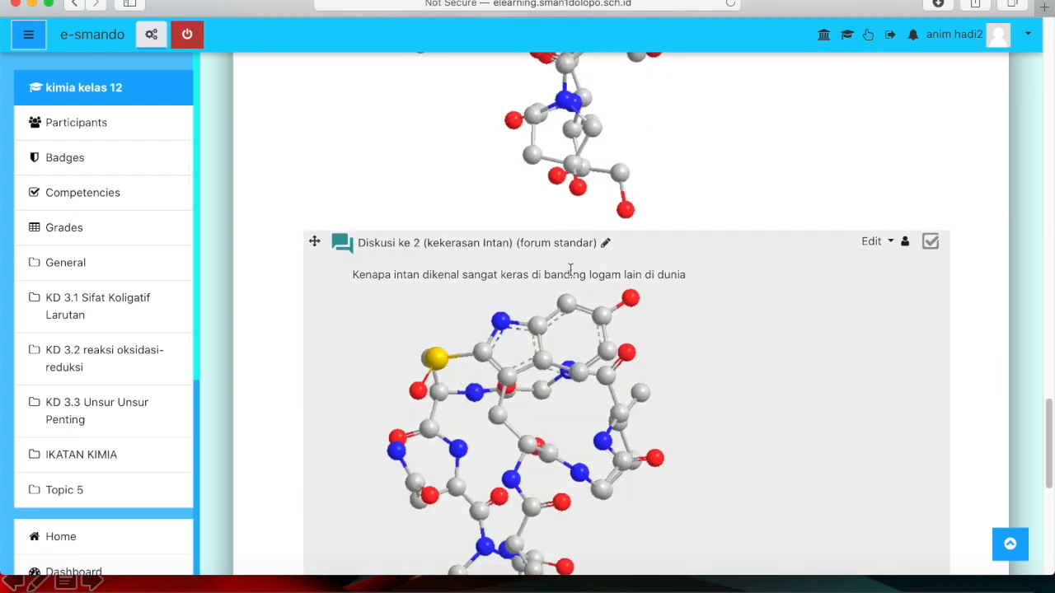
{"action": "scroll", "coordinate": [671, 166], "scroll_direction": "up", "scroll_amount": 5}
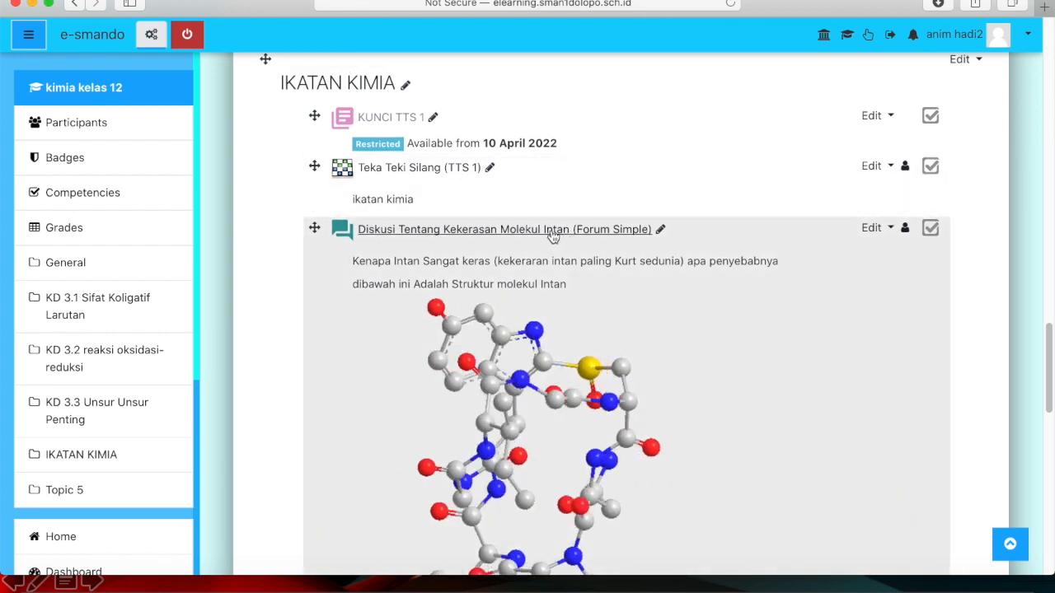
{"action": "left_click", "coordinate": [541, 233]}
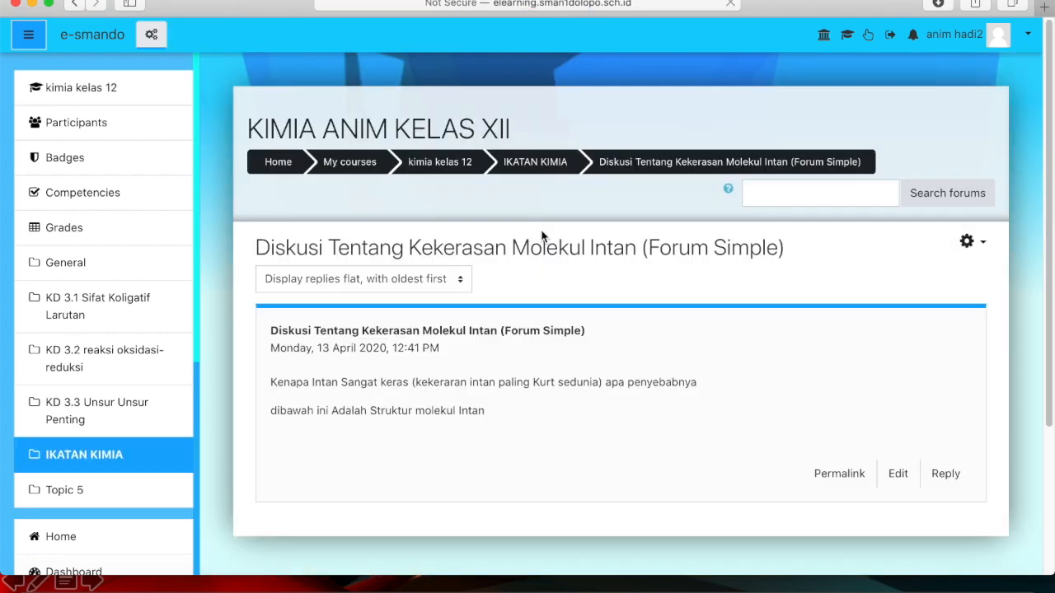
{"action": "scroll", "coordinate": [551, 226], "scroll_direction": "down", "scroll_amount": 2}
{"action": "scroll", "coordinate": [551, 226], "scroll_direction": "down", "scroll_amount": 10}
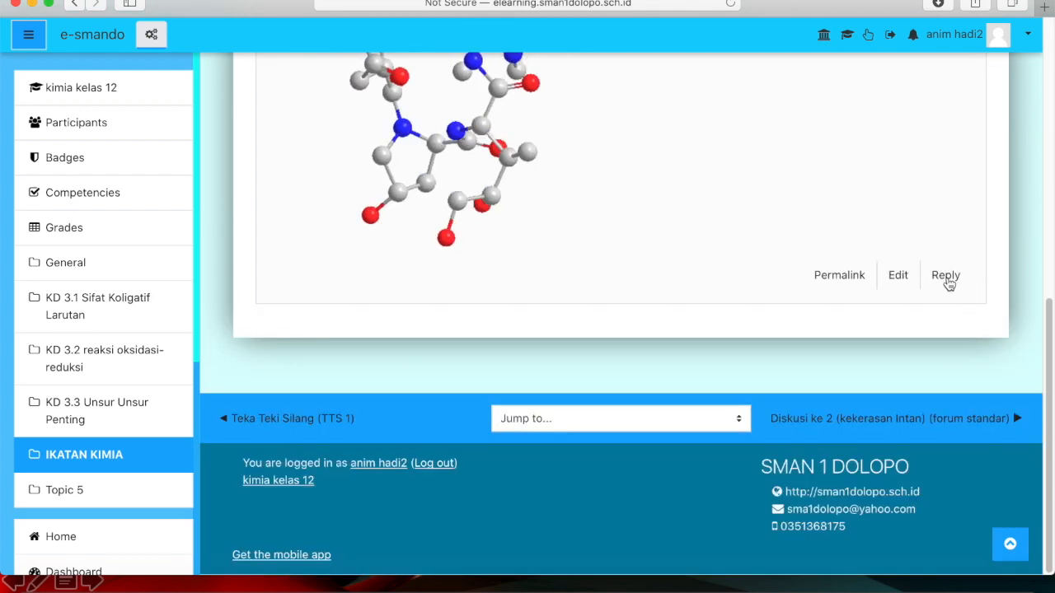
{"action": "scroll", "coordinate": [654, 269], "scroll_direction": "up", "scroll_amount": 6}
{"action": "scroll", "coordinate": [654, 268], "scroll_direction": "up", "scroll_amount": 5}
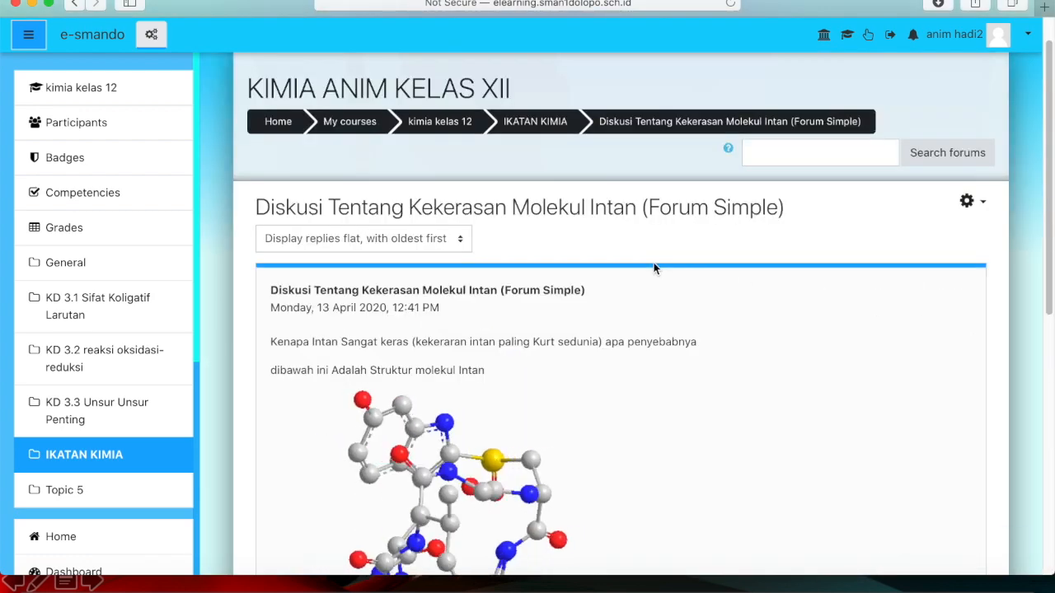
Return to the IKATAN KIMIA section, open "Diskusi ke 2 (kekerasan Intan) (forum standar)" and examine its description and discussion topic area.
{"action": "left_click", "coordinate": [537, 132]}
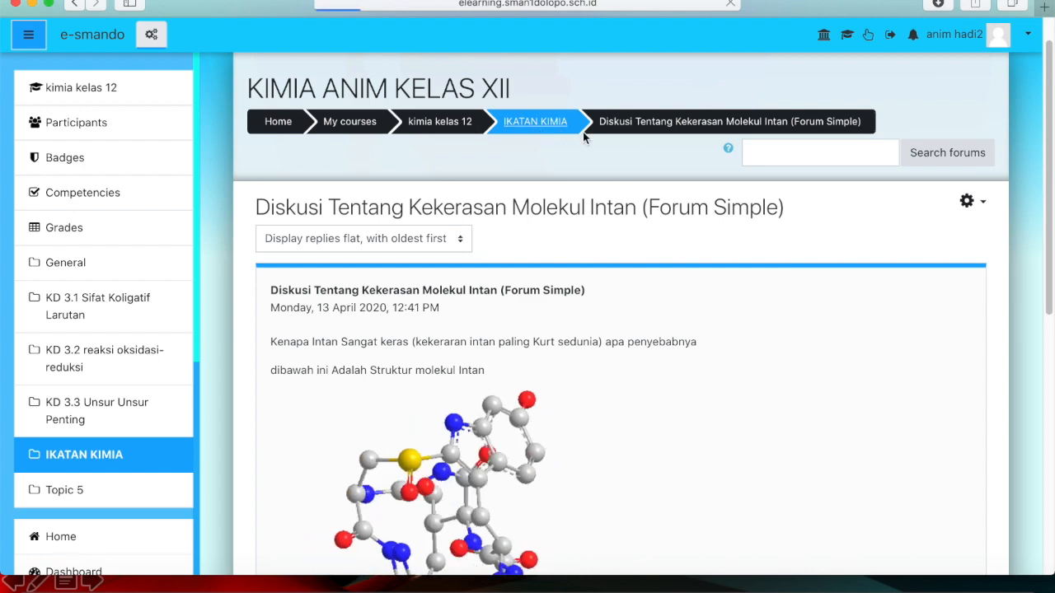
{"action": "scroll", "coordinate": [650, 189], "scroll_direction": "down", "scroll_amount": 5}
{"action": "scroll", "coordinate": [649, 194], "scroll_direction": "down", "scroll_amount": 1}
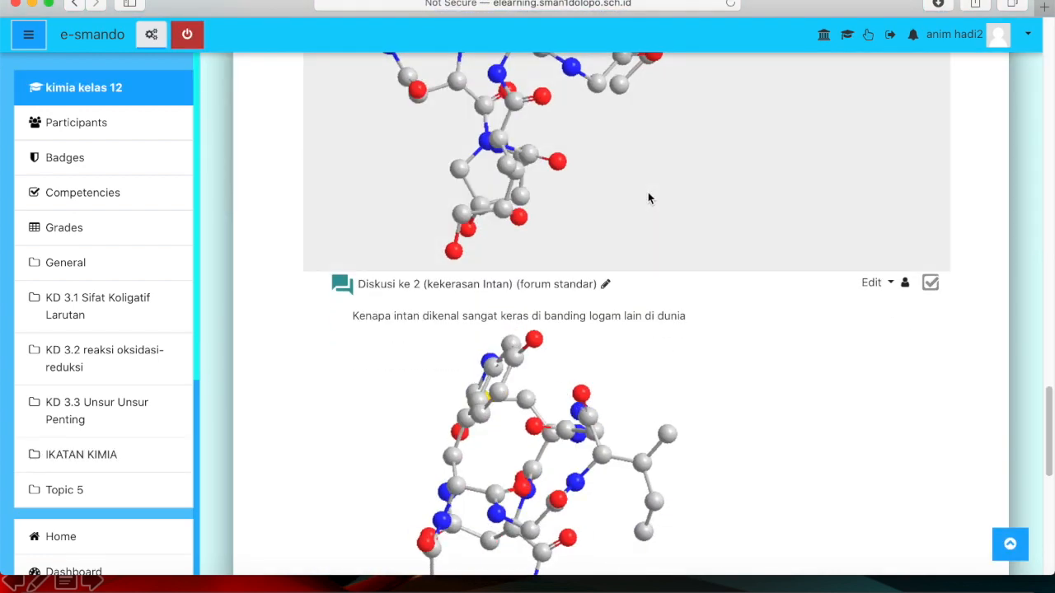
{"action": "scroll", "coordinate": [495, 289], "scroll_direction": "up", "scroll_amount": 6}
{"action": "scroll", "coordinate": [566, 265], "scroll_direction": "down", "scroll_amount": 5}
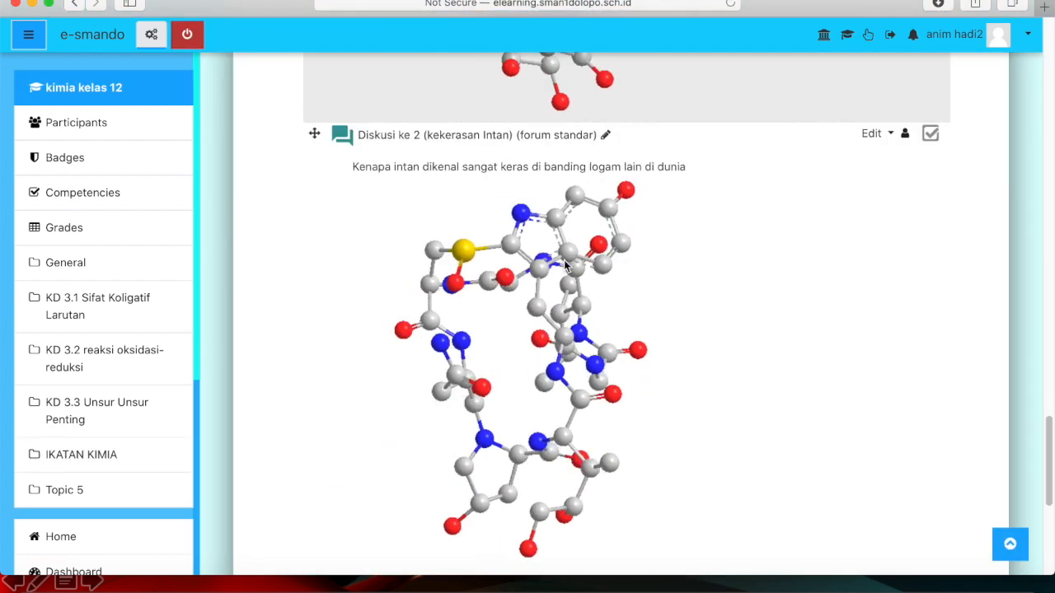
{"action": "left_click", "coordinate": [516, 138]}
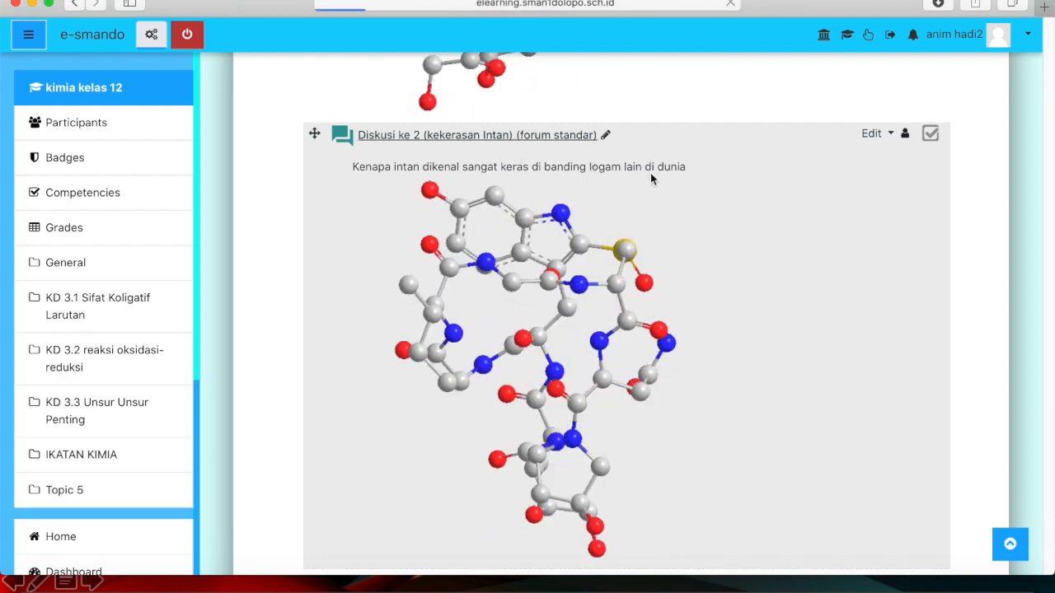
{"action": "scroll", "coordinate": [634, 198], "scroll_direction": "down", "scroll_amount": 2}
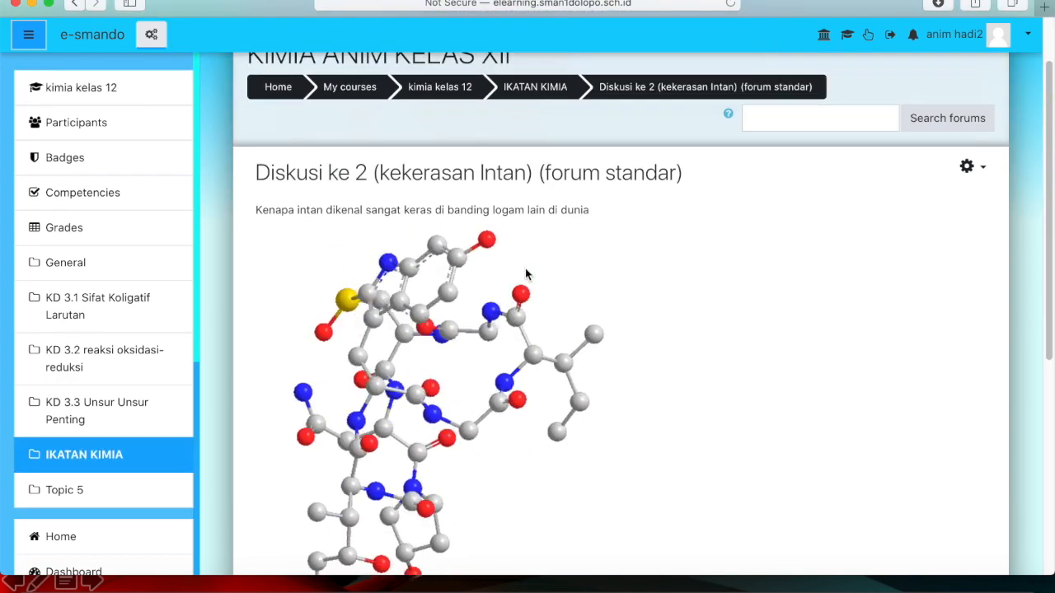
{"action": "scroll", "coordinate": [526, 273], "scroll_direction": "down", "scroll_amount": 5}
{"action": "scroll", "coordinate": [529, 271], "scroll_direction": "up", "scroll_amount": 5}
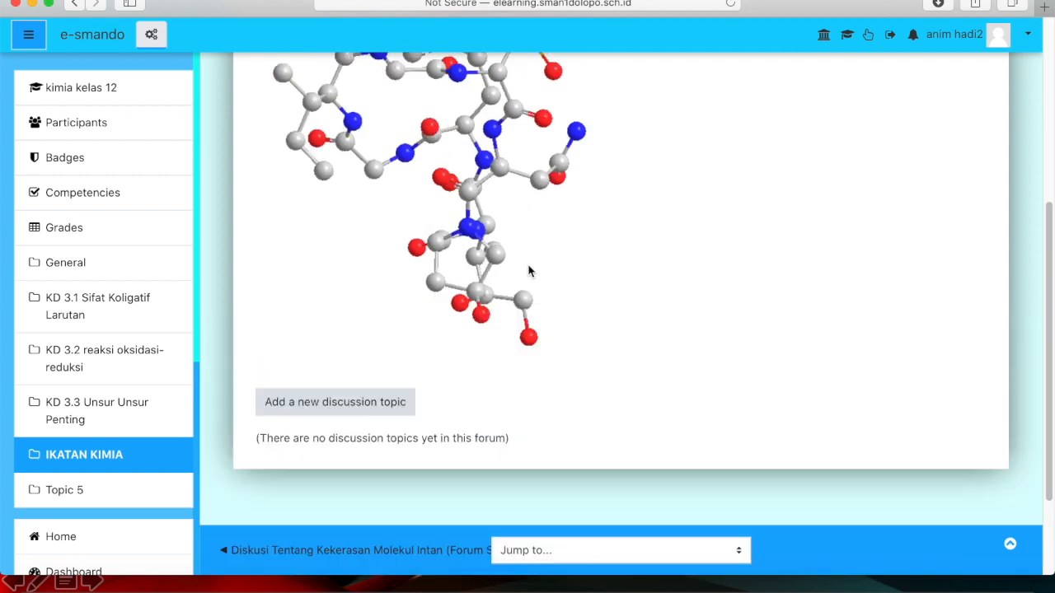
{"action": "scroll", "coordinate": [529, 271], "scroll_direction": "down", "scroll_amount": 5}
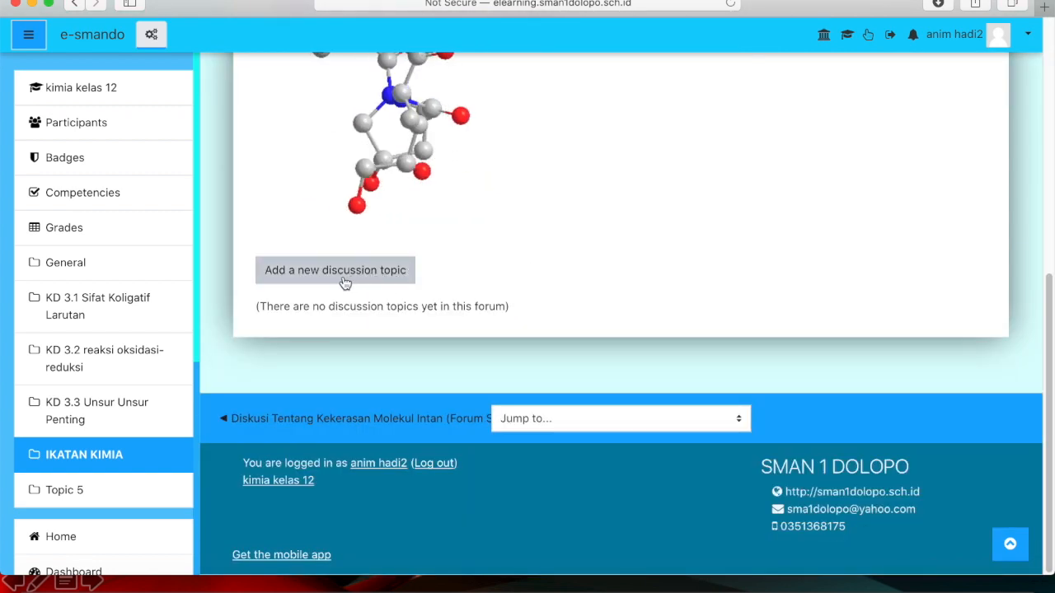
Start a new discussion topic in the standard forum with the subject "Kekerasan intern (forum standar)".
{"action": "left_click", "coordinate": [407, 272]}
{"action": "scroll", "coordinate": [635, 271], "scroll_direction": "down", "scroll_amount": 8}
{"action": "scroll", "coordinate": [636, 273], "scroll_direction": "down", "scroll_amount": 2}
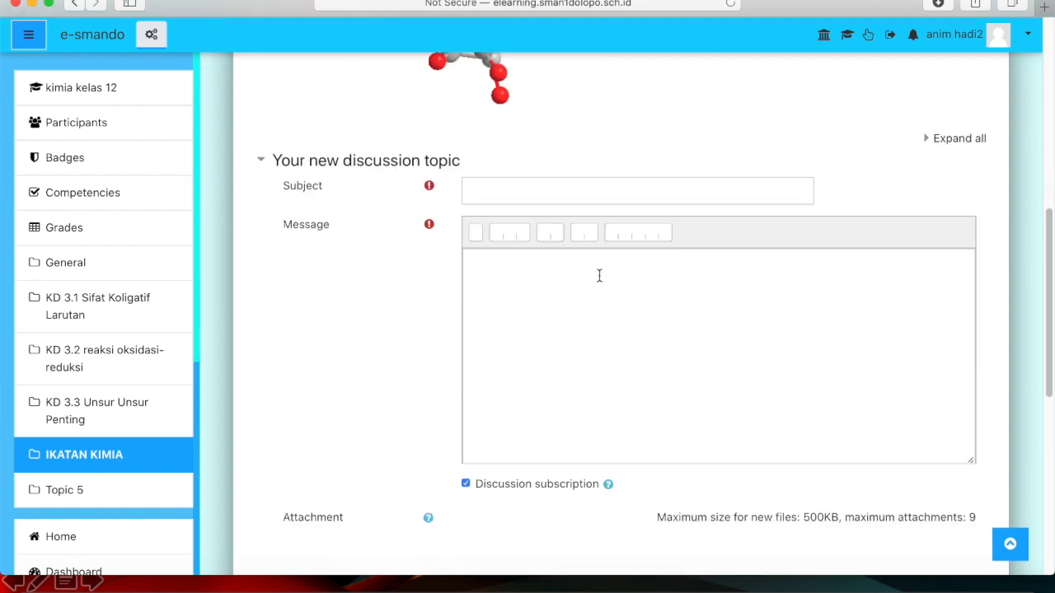
{"action": "left_click", "coordinate": [511, 196]}
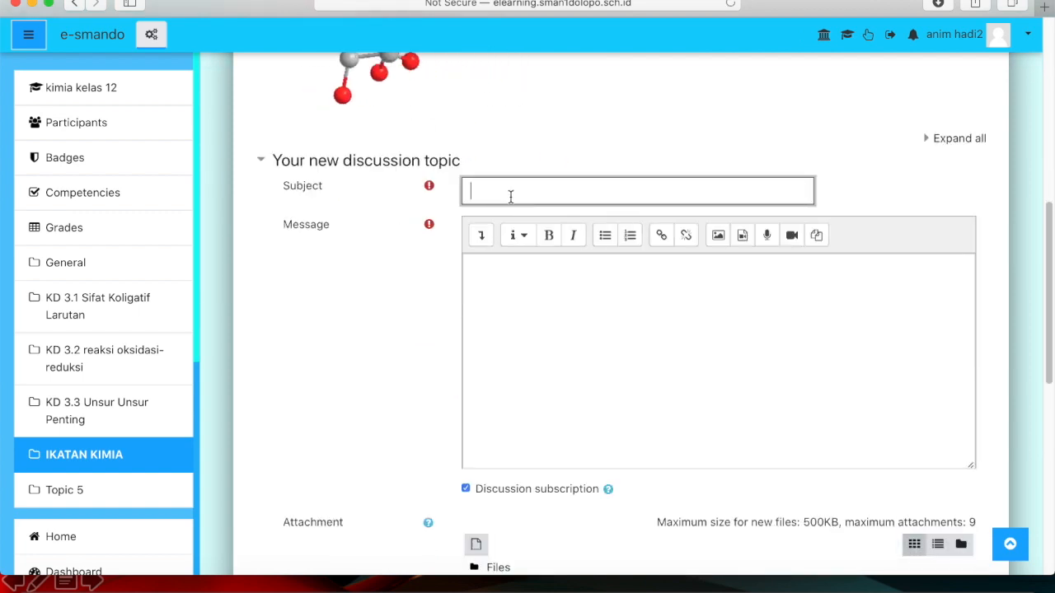
{"action": "type", "text": "Kekeras"}
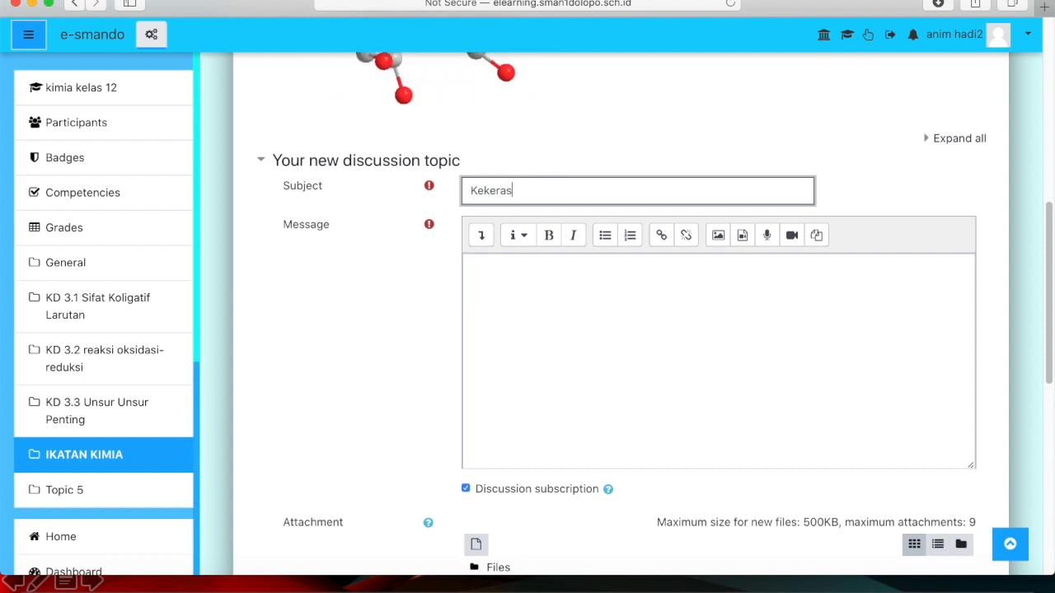
{"action": "type", "text": "an intern (fo"}
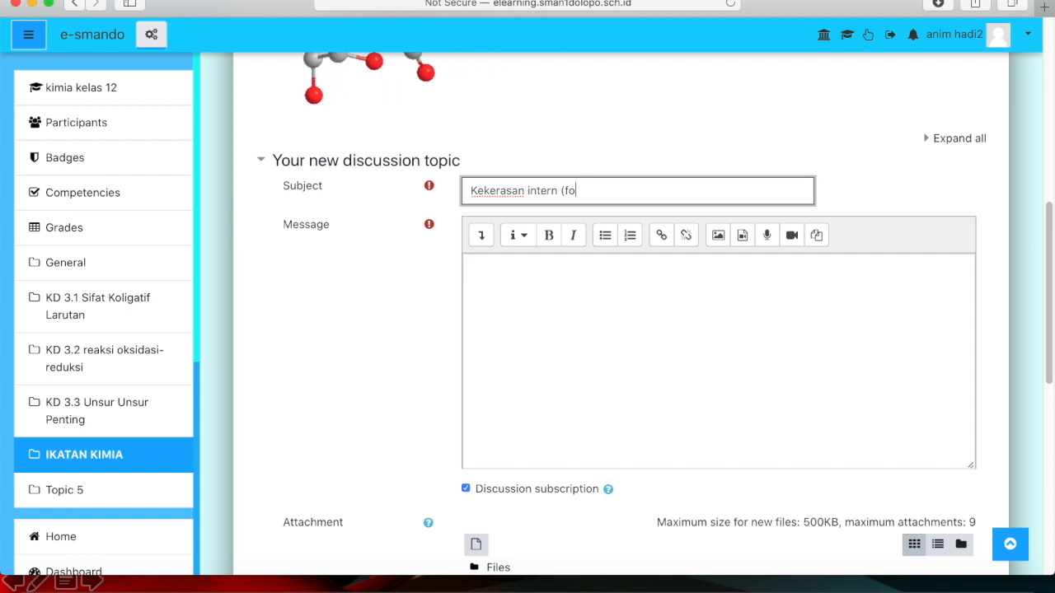
{"action": "type", "text": "rum "}
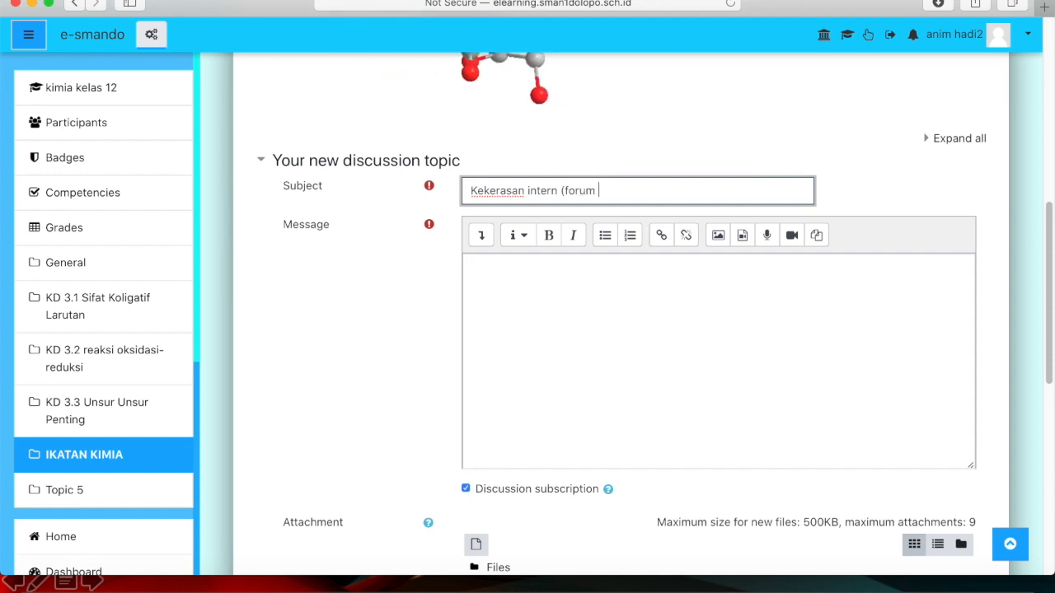
{"action": "type", "text": "standar"}
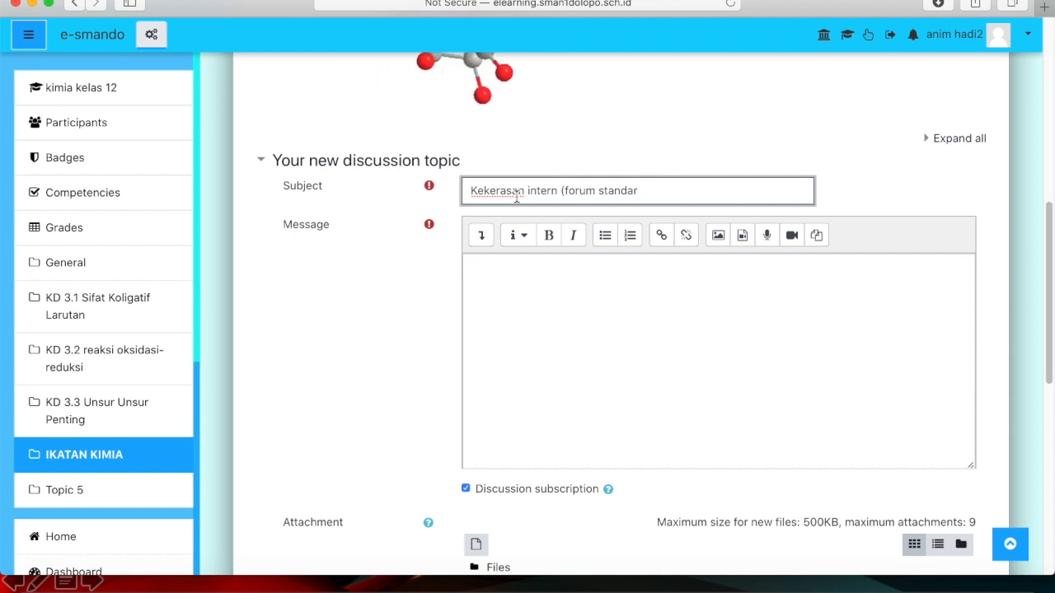
Enter the message "kenapa intan sangam keras dibanding logam yang lain)", post the topic to the forum and review the forum page.
{"action": "left_click", "coordinate": [541, 281]}
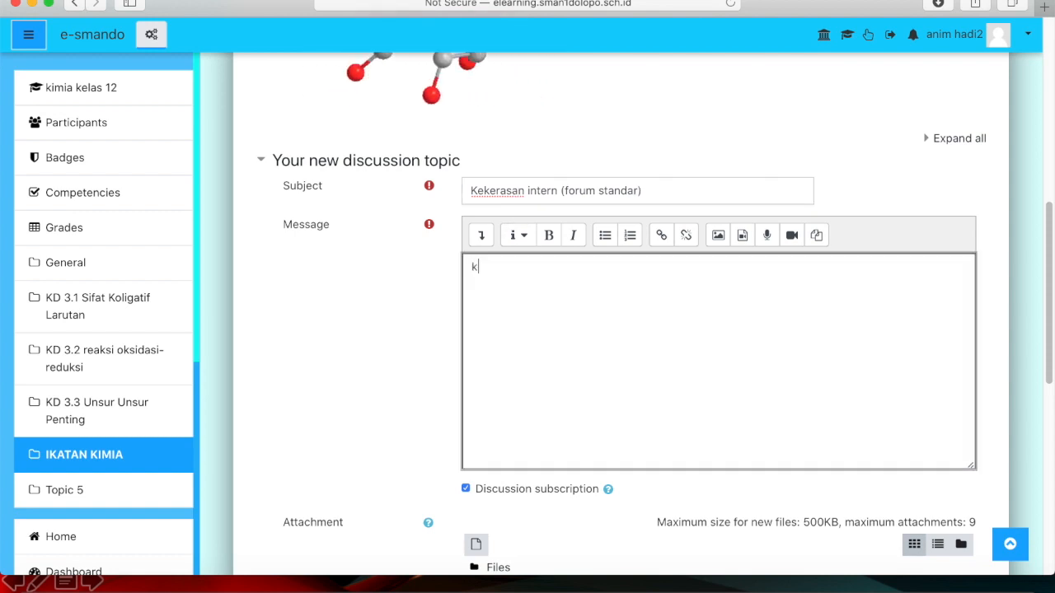
{"action": "type", "text": "kenapa"}
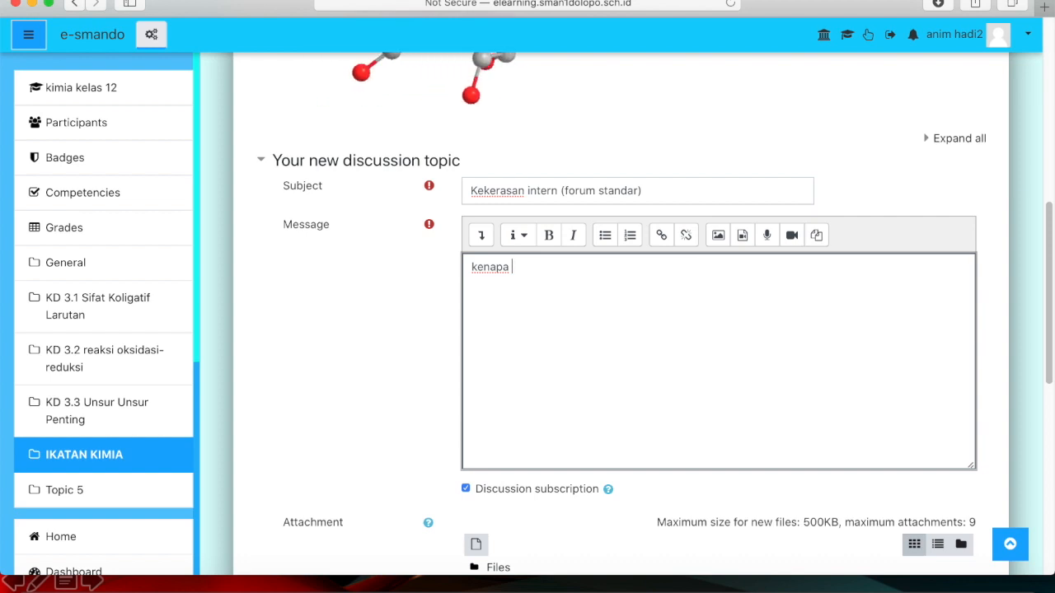
{"action": "type", "text": " intan sangam keras dibanding logam yang lain)"}
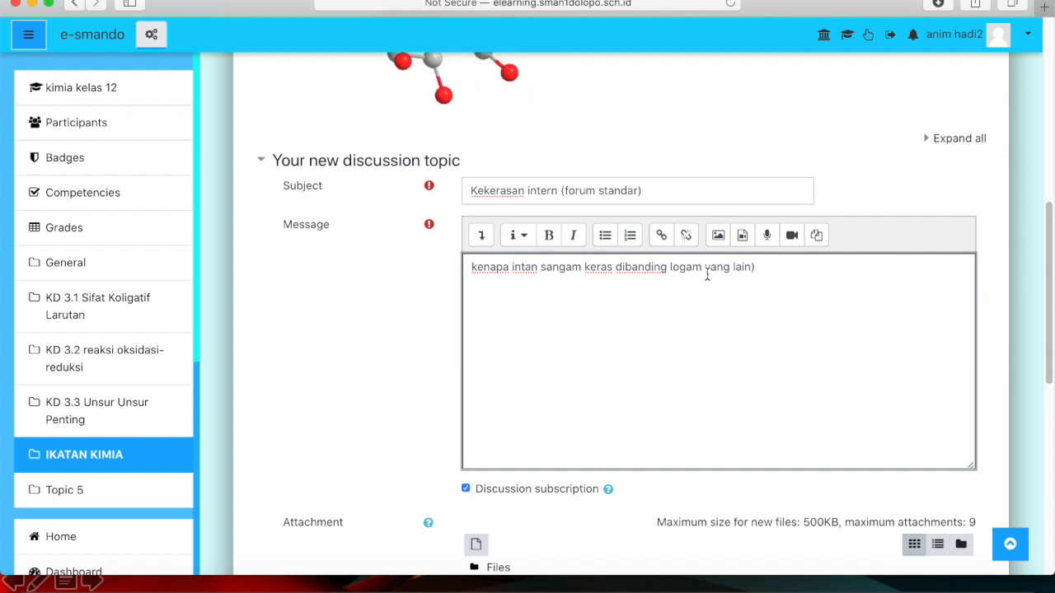
{"action": "scroll", "coordinate": [708, 274], "scroll_direction": "down", "scroll_amount": 10}
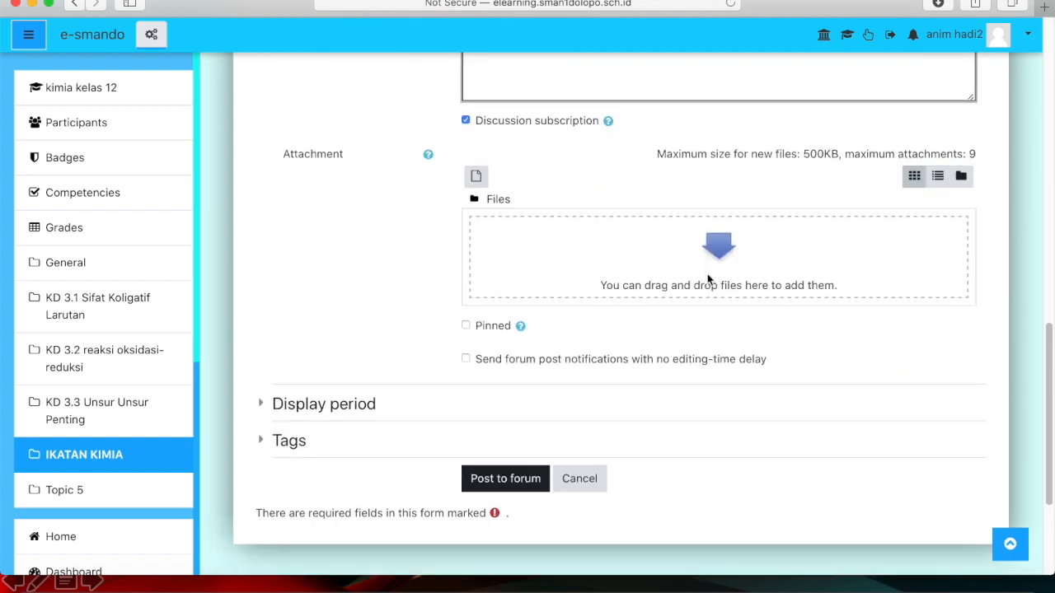
{"action": "left_click", "coordinate": [534, 363]}
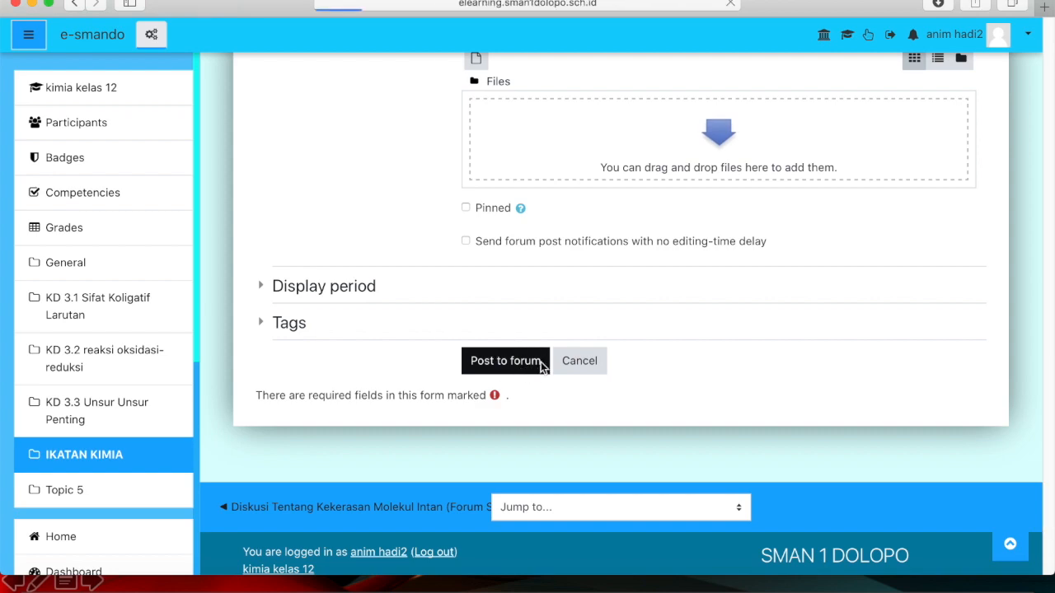
{"action": "scroll", "coordinate": [619, 301], "scroll_direction": "down", "scroll_amount": 5}
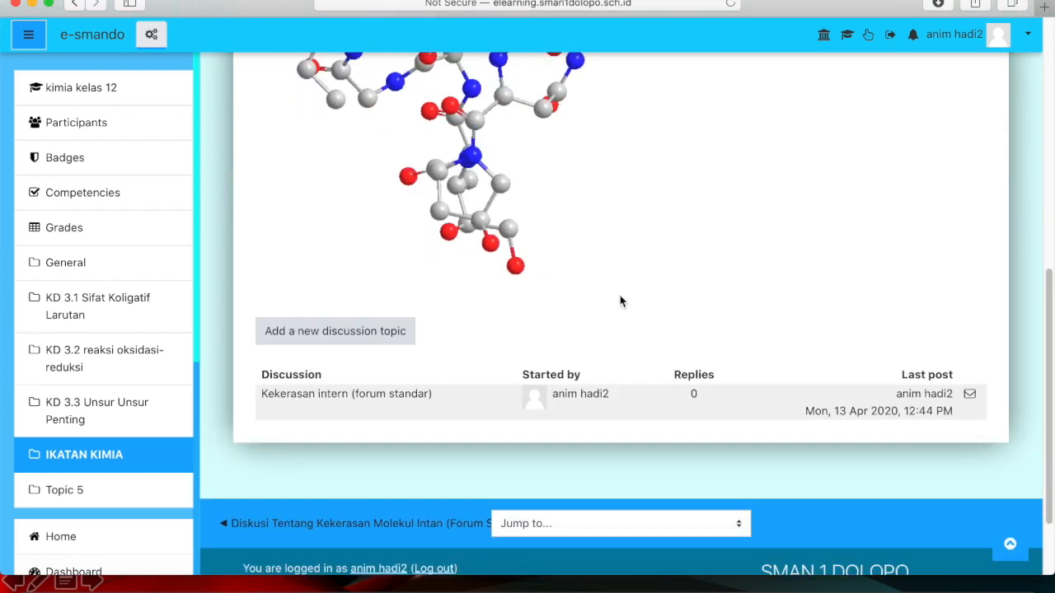
{"action": "scroll", "coordinate": [627, 280], "scroll_direction": "up", "scroll_amount": 5}
{"action": "scroll", "coordinate": [626, 280], "scroll_direction": "down", "scroll_amount": 6}
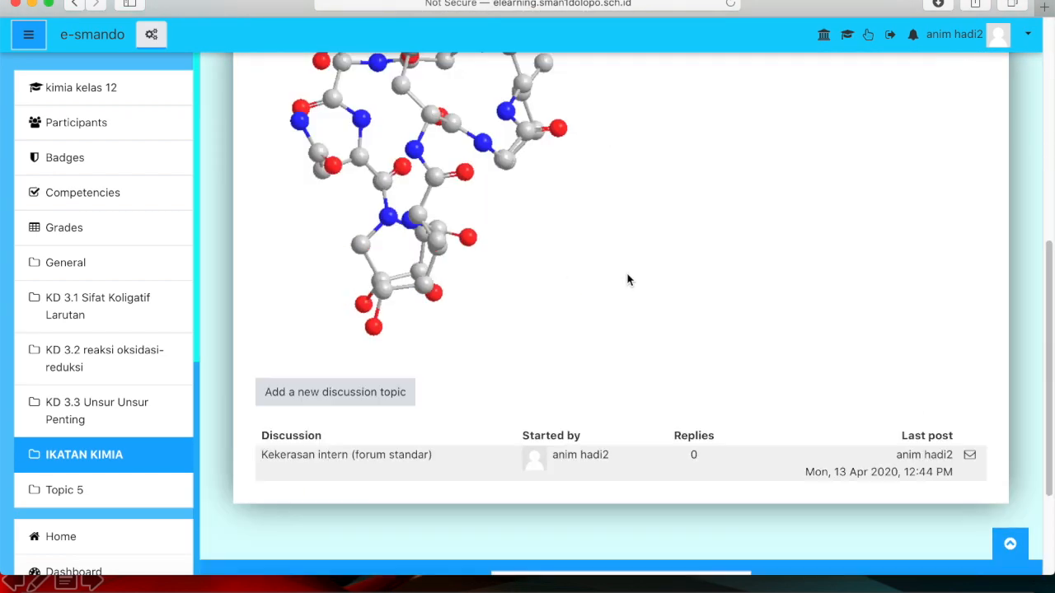
{"action": "scroll", "coordinate": [626, 280], "scroll_direction": "up", "scroll_amount": 3}
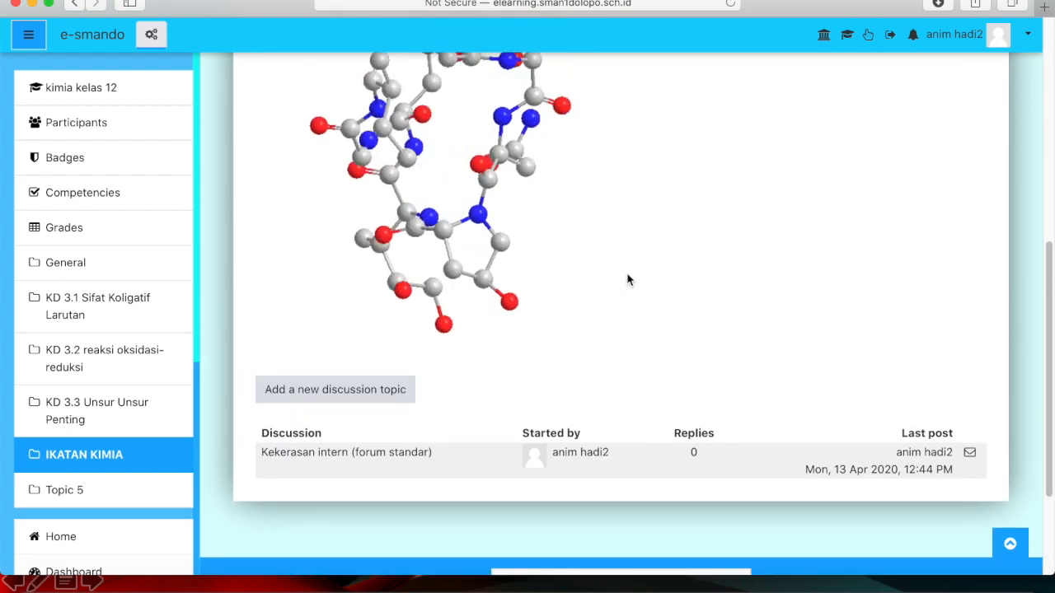
{"action": "scroll", "coordinate": [626, 280], "scroll_direction": "up", "scroll_amount": 3}
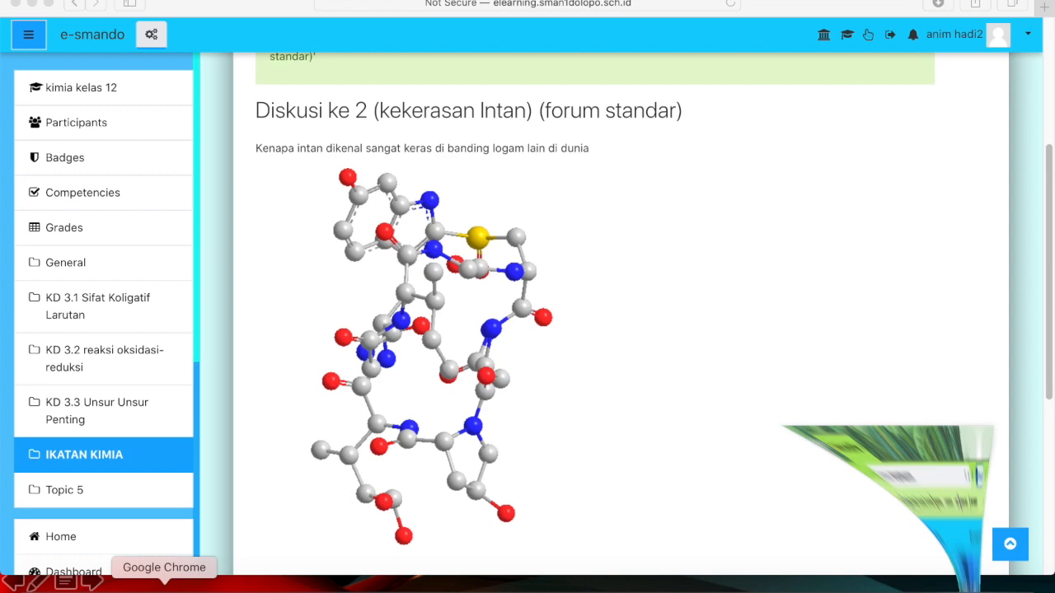
Switch to Google Chrome and log in to the e-learning site as coba1, filling the username and password from the saved credentials.
{"action": "left_click", "coordinate": [167, 586]}
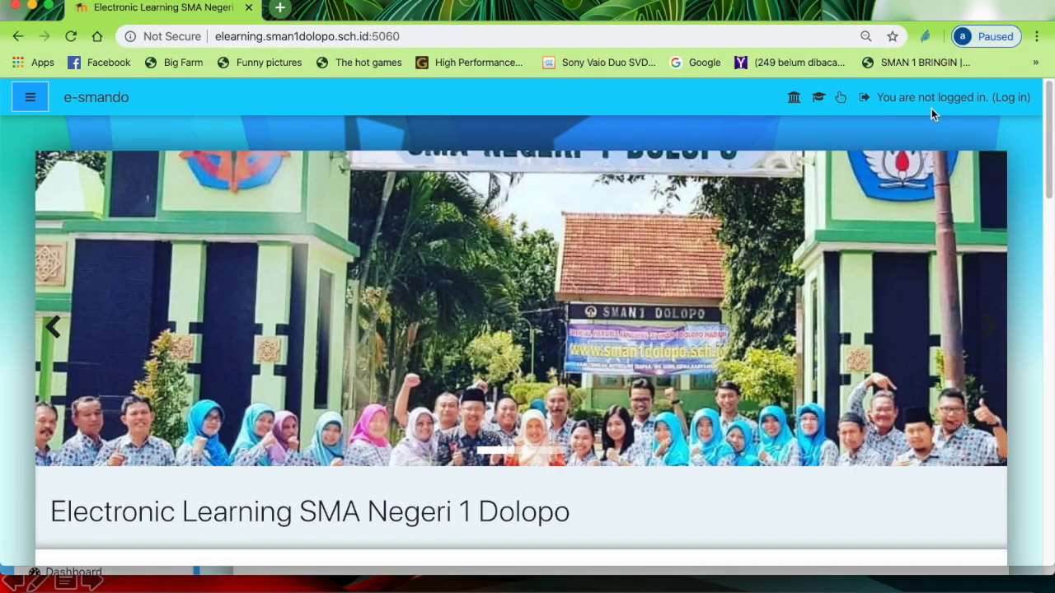
{"action": "left_click", "coordinate": [1013, 98]}
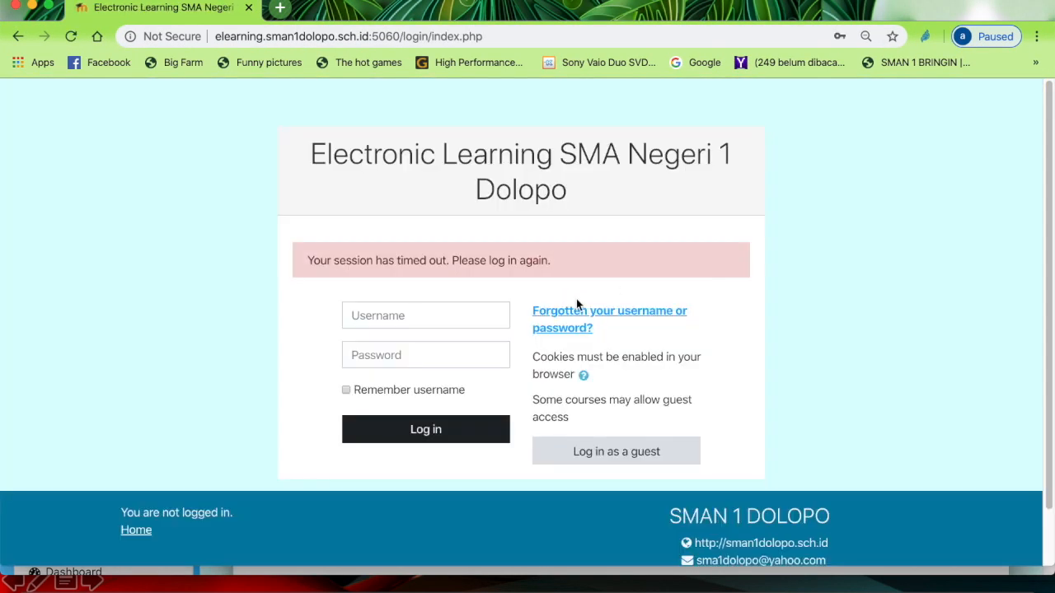
{"action": "left_click", "coordinate": [356, 310]}
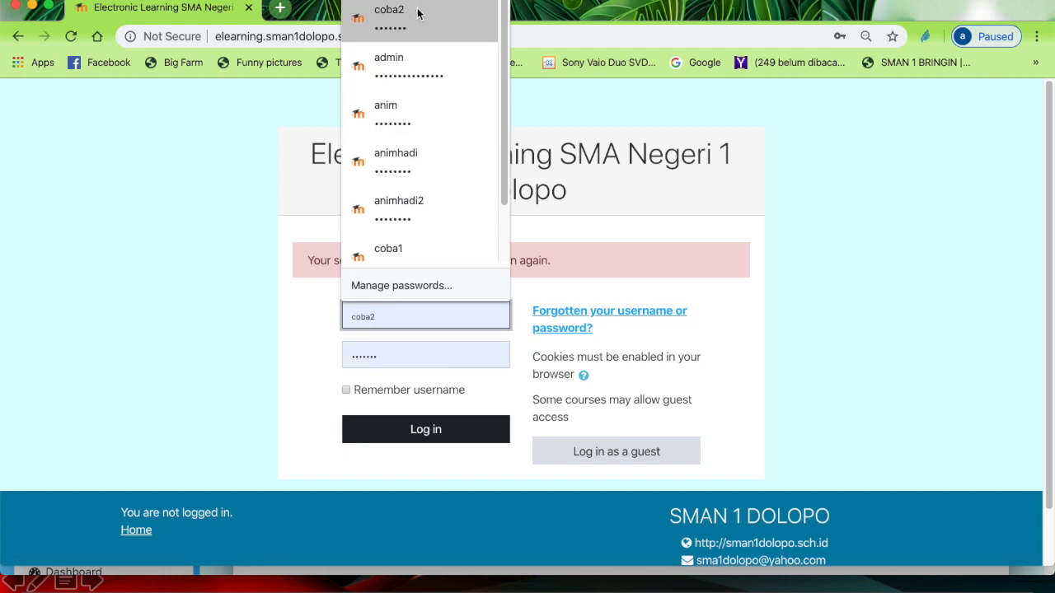
{"action": "left_click", "coordinate": [404, 280]}
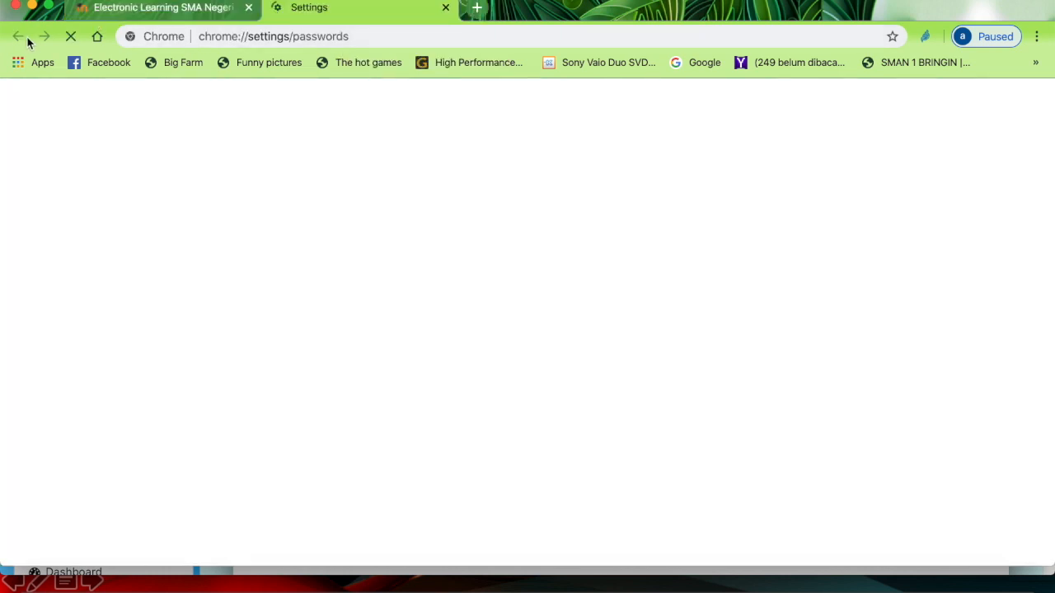
{"action": "left_click", "coordinate": [445, 8]}
{"action": "left_click", "coordinate": [401, 321]}
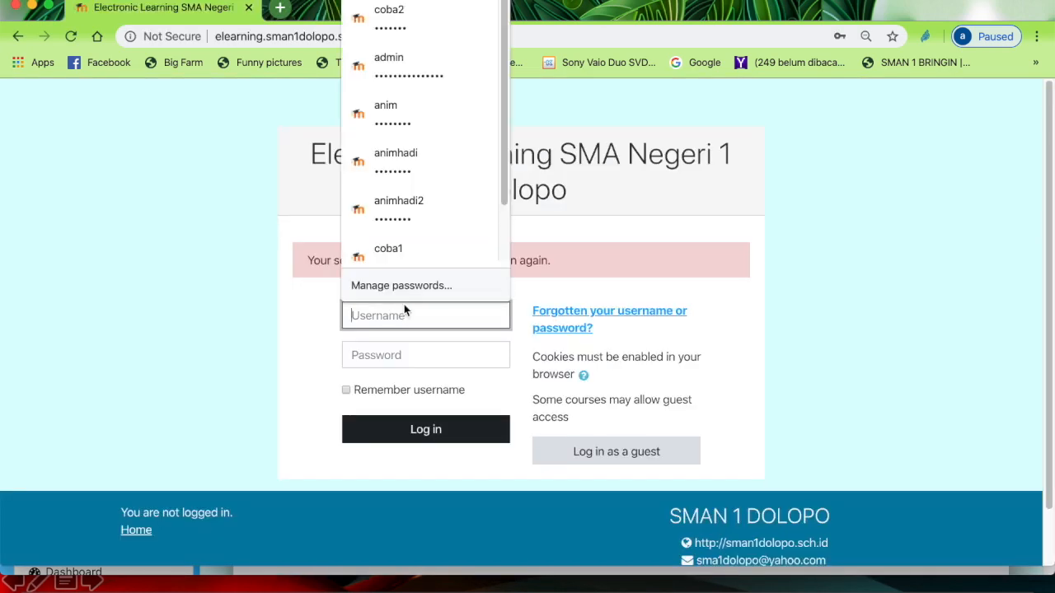
{"action": "left_click", "coordinate": [406, 249]}
{"action": "left_click", "coordinate": [417, 435]}
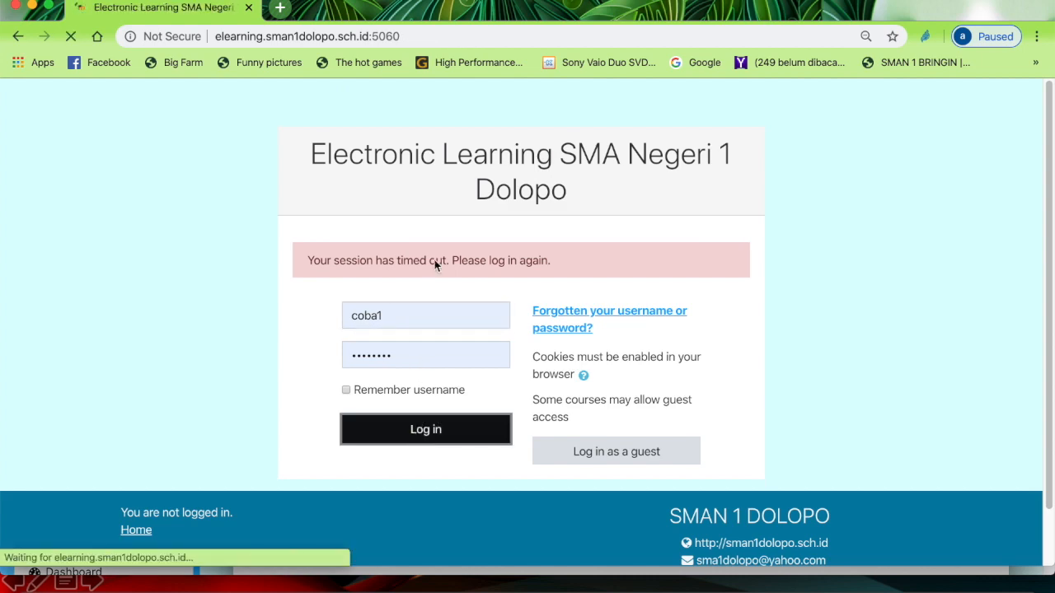
Find the class XII chemistry (KIMIA) course among My courses on the site home page and open it.
{"action": "scroll", "coordinate": [438, 247], "scroll_direction": "down", "scroll_amount": 10}
{"action": "scroll", "coordinate": [439, 253], "scroll_direction": "down", "scroll_amount": 7}
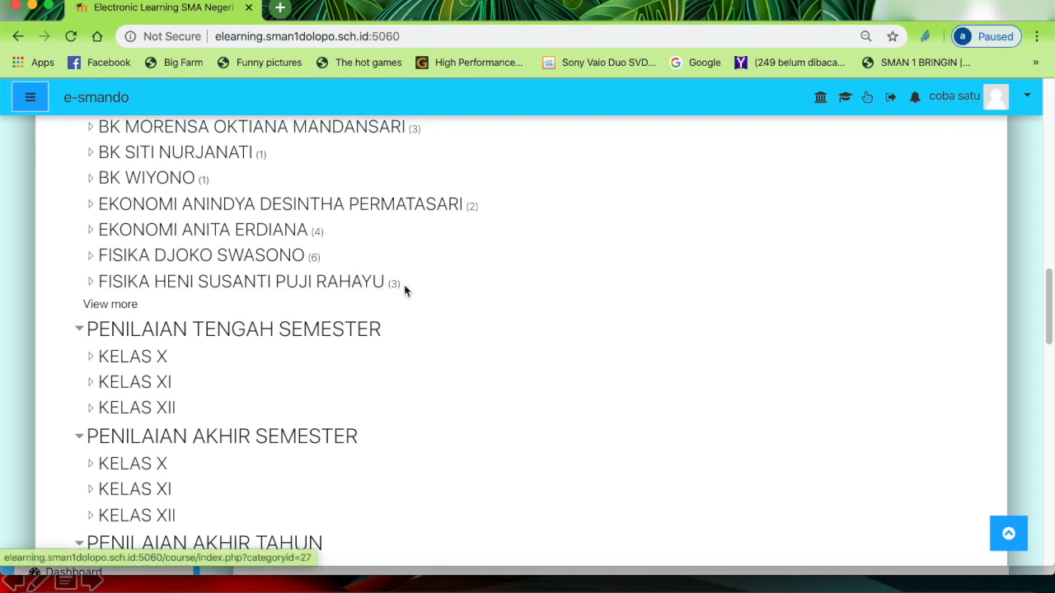
{"action": "scroll", "coordinate": [404, 290], "scroll_direction": "down", "scroll_amount": 8}
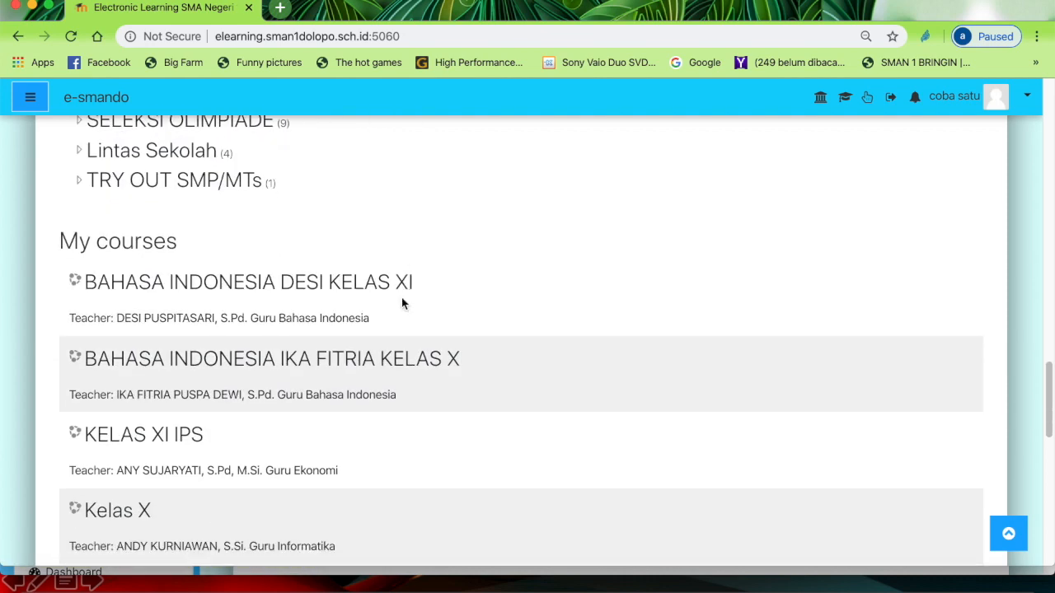
{"action": "scroll", "coordinate": [403, 304], "scroll_direction": "down", "scroll_amount": 5}
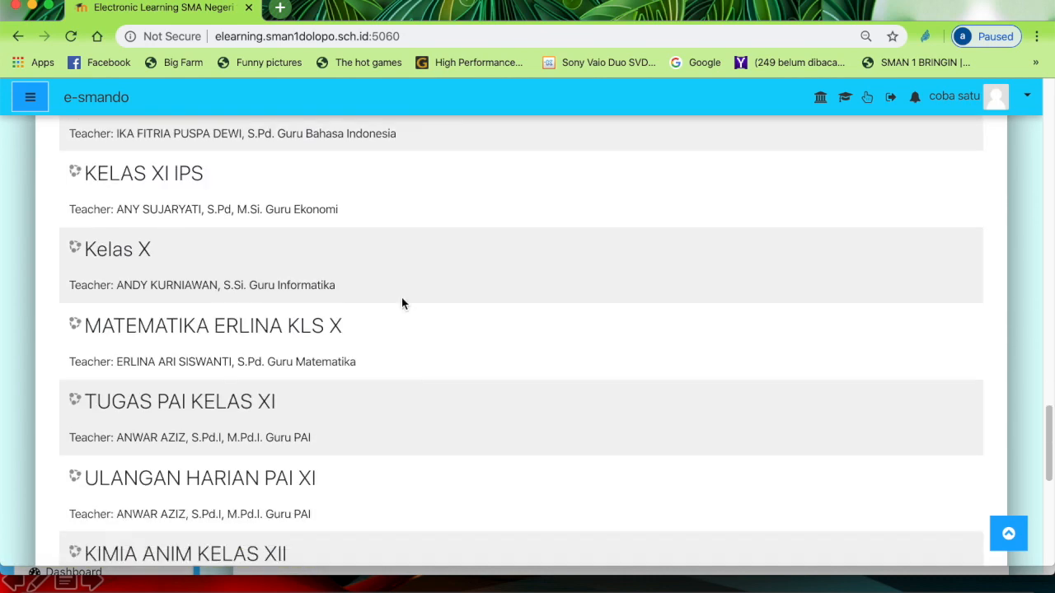
{"action": "scroll", "coordinate": [403, 304], "scroll_direction": "down", "scroll_amount": 10}
{"action": "scroll", "coordinate": [402, 305], "scroll_direction": "up", "scroll_amount": 2}
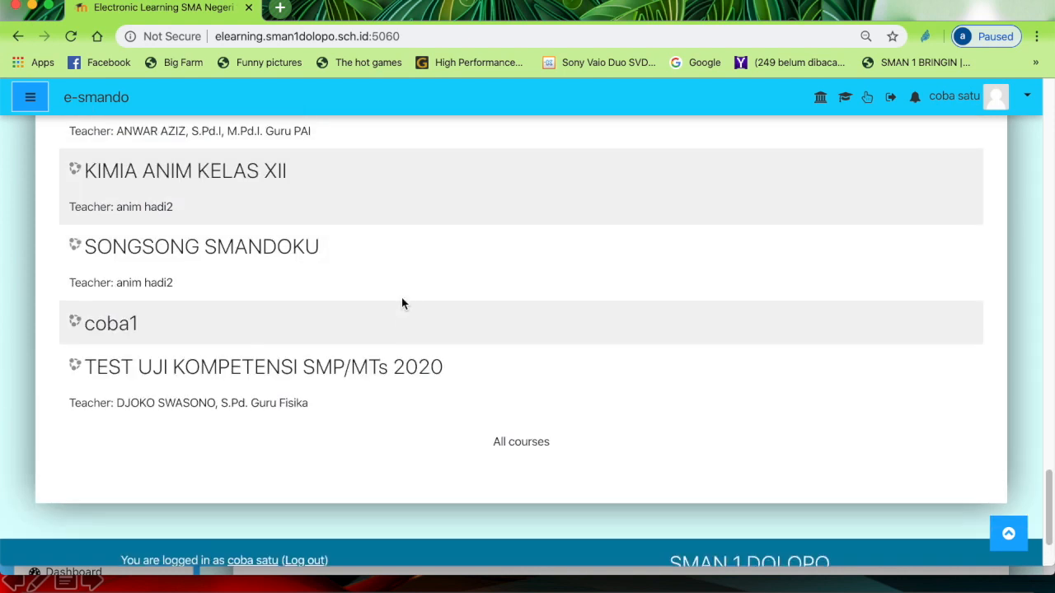
{"action": "scroll", "coordinate": [401, 303], "scroll_direction": "up", "scroll_amount": 1}
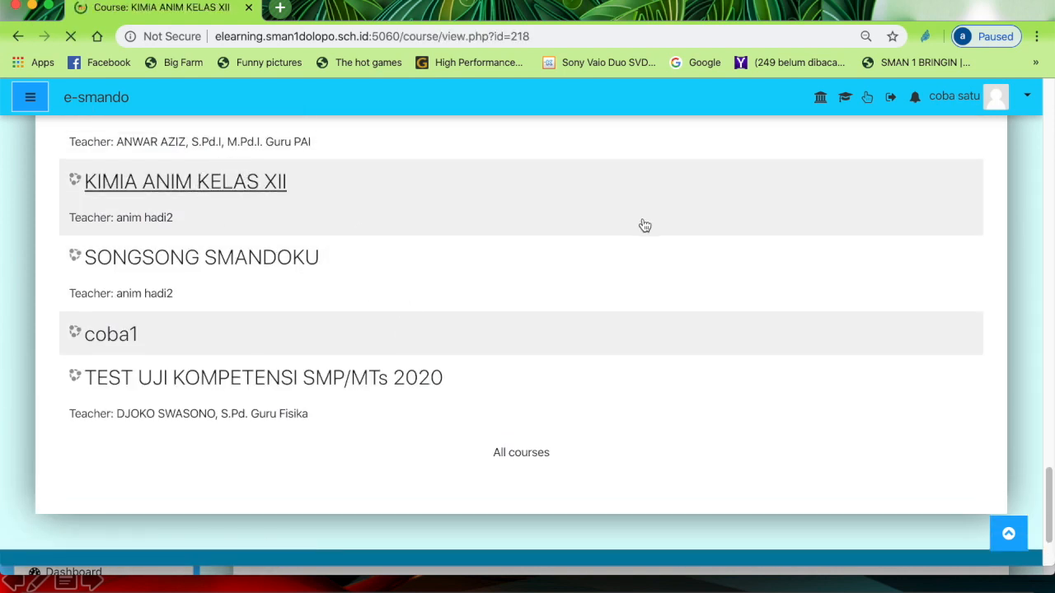
Find the IKATAN KIMIA section in the course and open "Diskusi Tentang Kekerasan Molekul Intan (Forum Simple)".
{"action": "scroll", "coordinate": [641, 221], "scroll_direction": "down", "scroll_amount": 15}
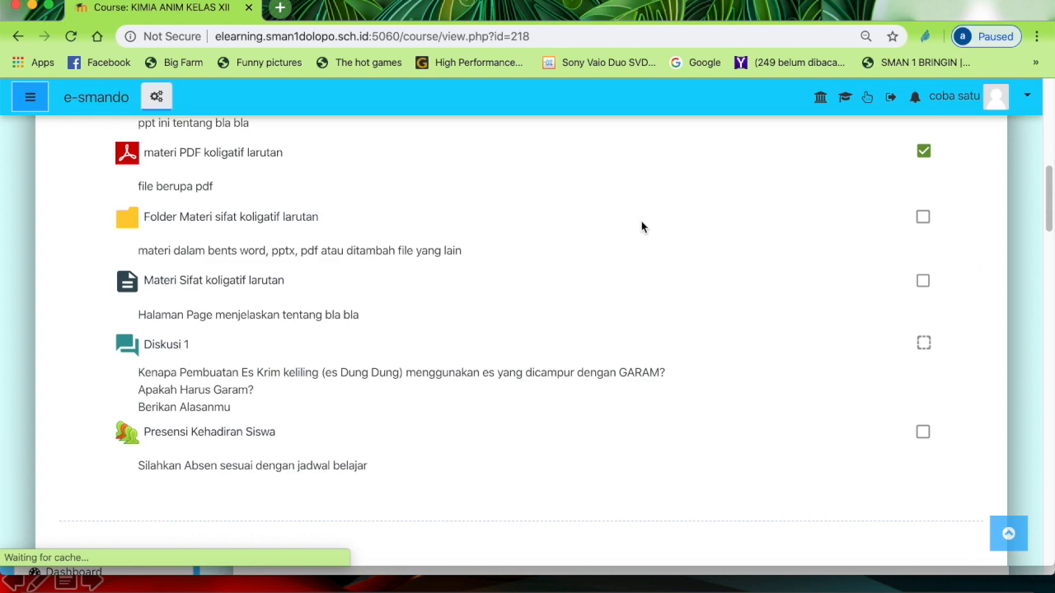
{"action": "scroll", "coordinate": [641, 222], "scroll_direction": "down", "scroll_amount": 12}
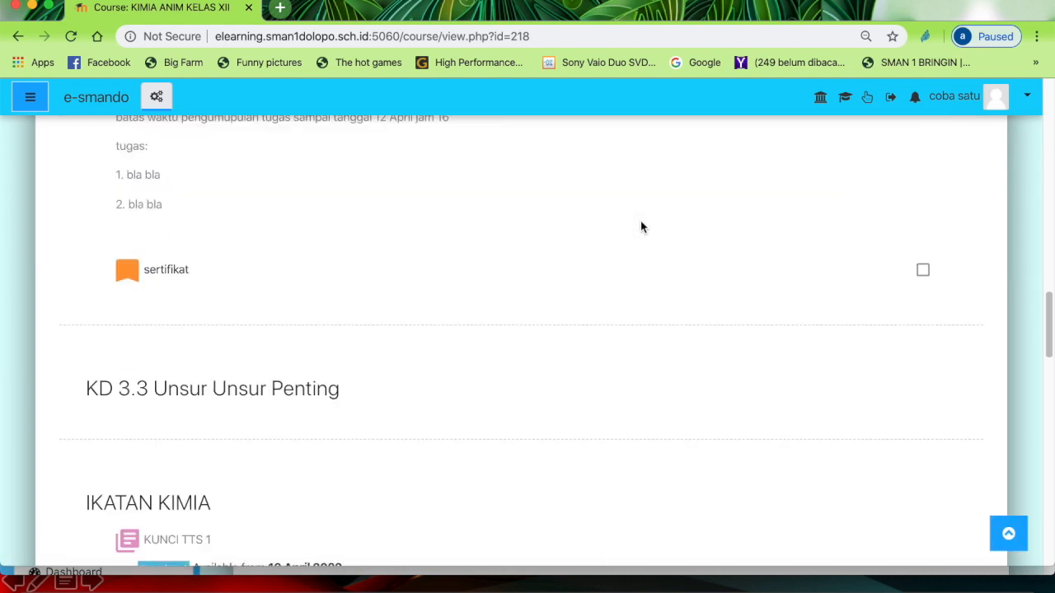
{"action": "scroll", "coordinate": [641, 222], "scroll_direction": "down", "scroll_amount": 8}
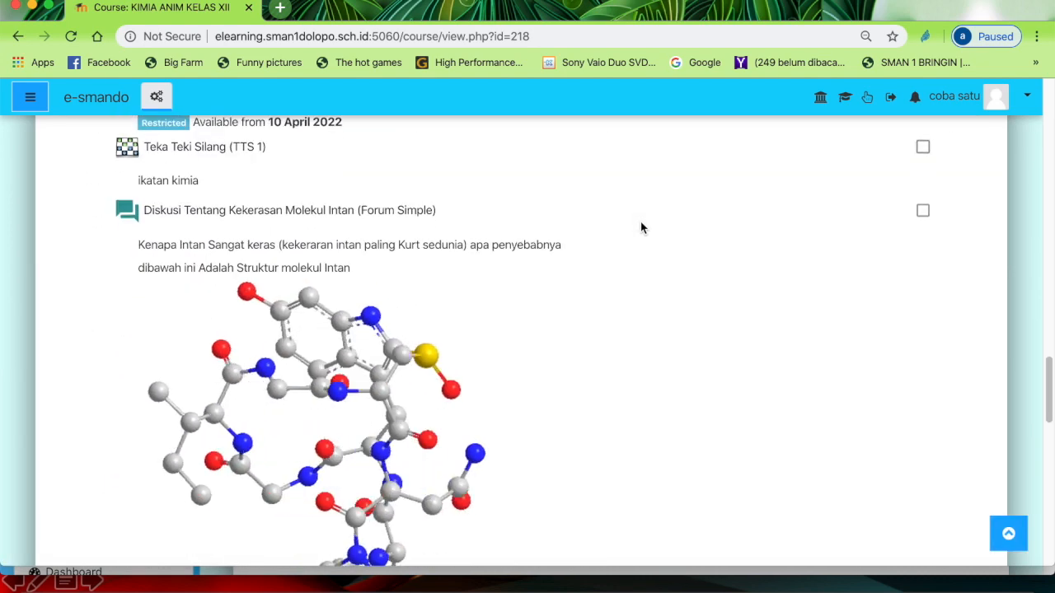
{"action": "scroll", "coordinate": [642, 228], "scroll_direction": "down", "scroll_amount": 4}
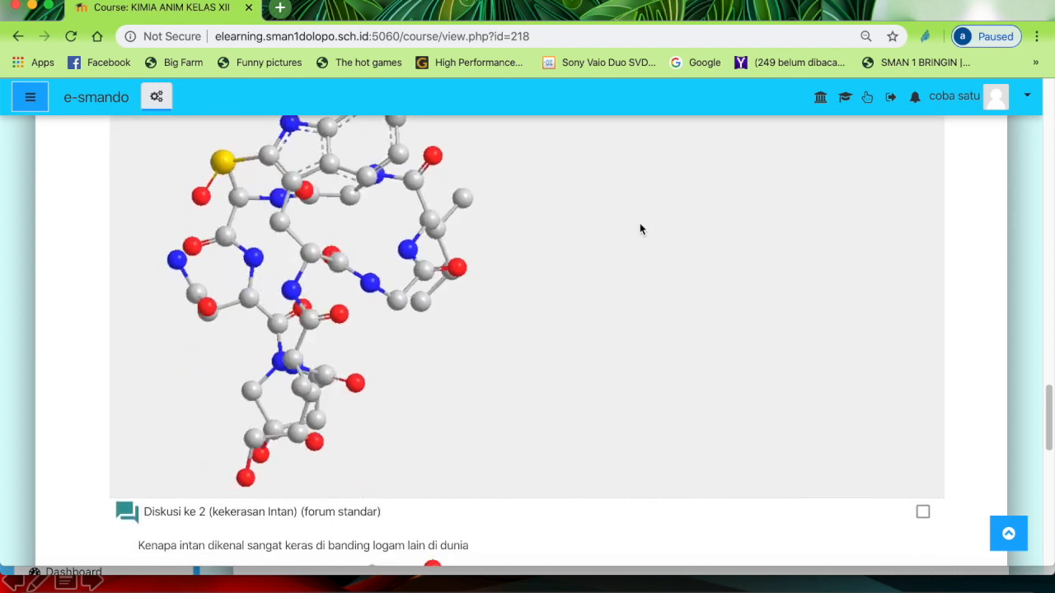
{"action": "scroll", "coordinate": [641, 229], "scroll_direction": "up", "scroll_amount": 8}
{"action": "scroll", "coordinate": [641, 229], "scroll_direction": "down", "scroll_amount": 5}
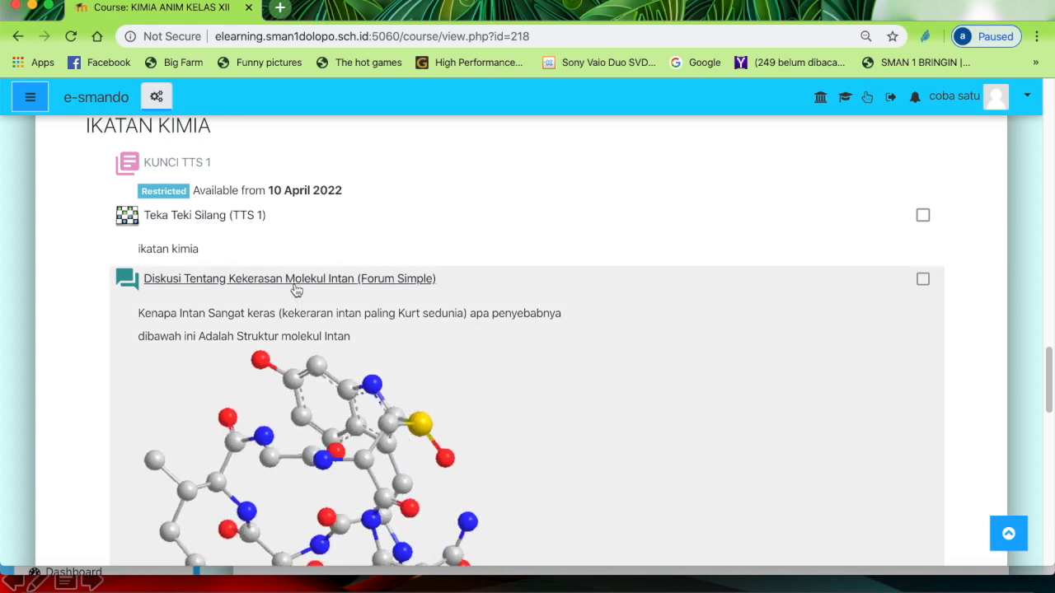
{"action": "left_click", "coordinate": [295, 285]}
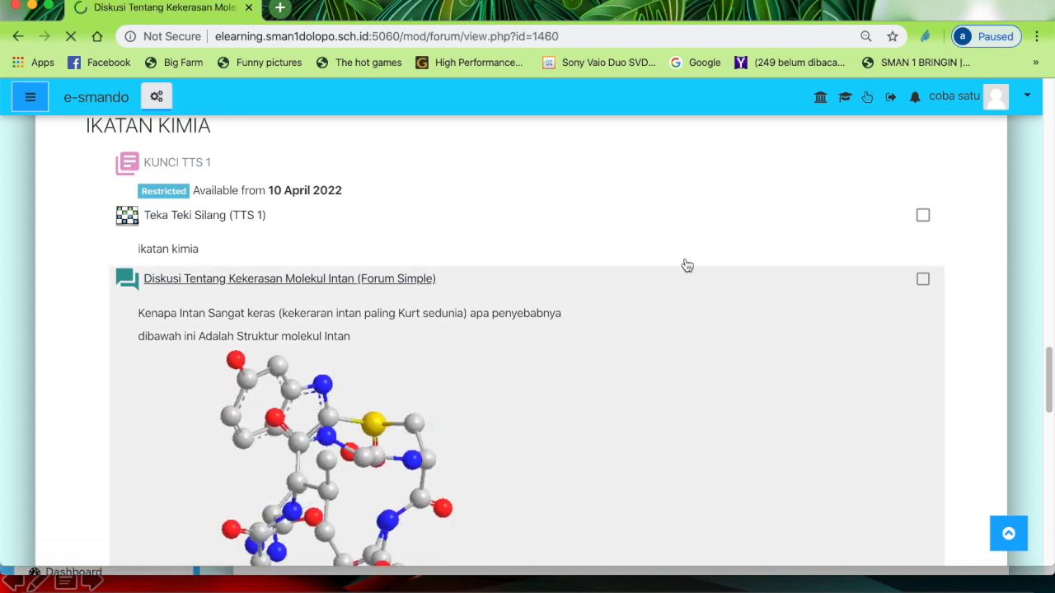
Reply to the simple forum discussion with the message "karena bla bla bla", post it to the forum and review the discussion page.
{"action": "scroll", "coordinate": [685, 261], "scroll_direction": "down", "scroll_amount": 6}
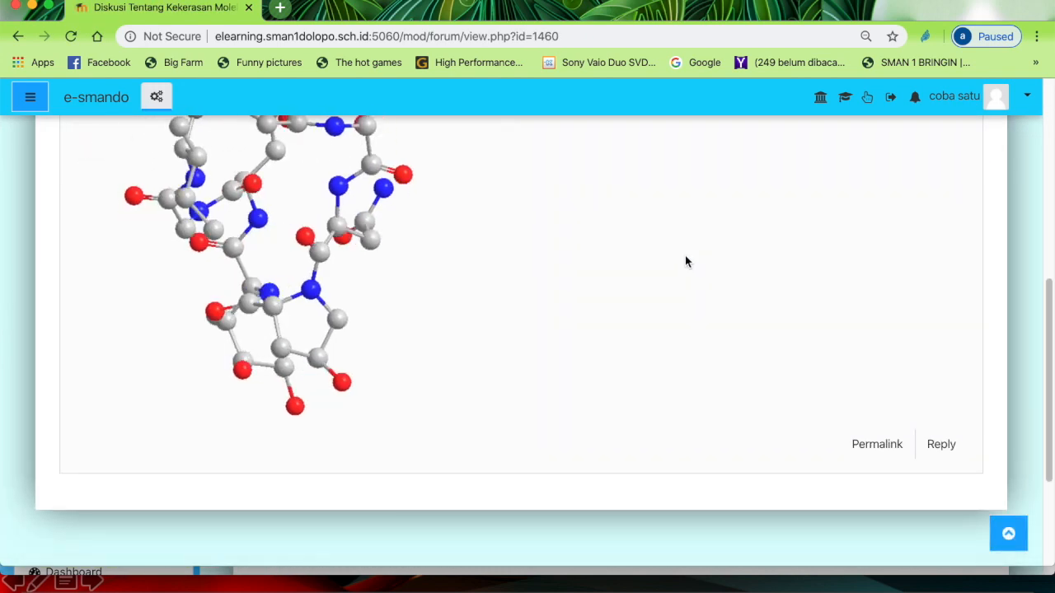
{"action": "left_click", "coordinate": [944, 453]}
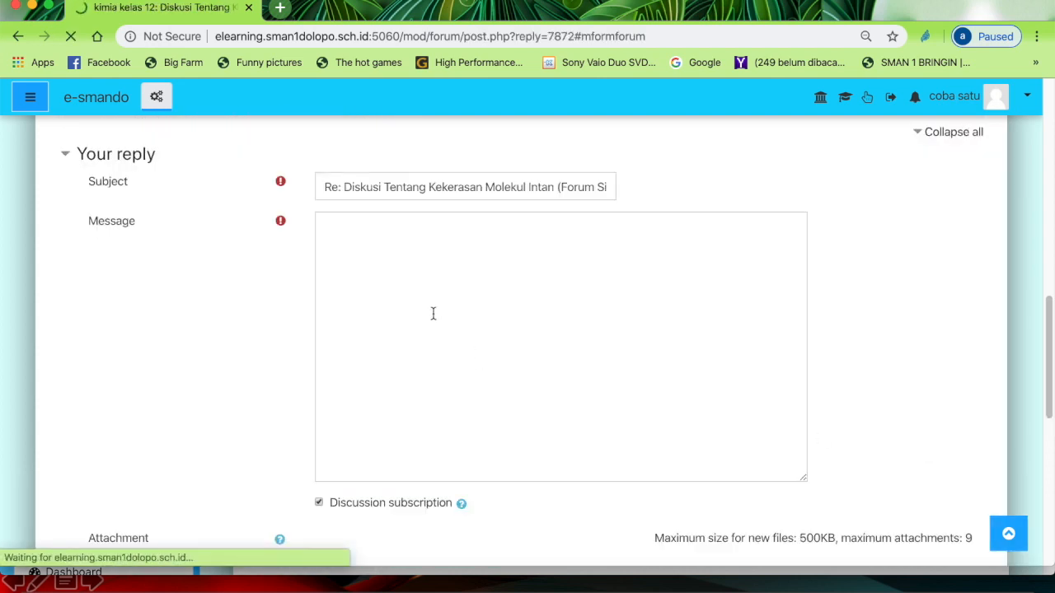
{"action": "left_click", "coordinate": [410, 273]}
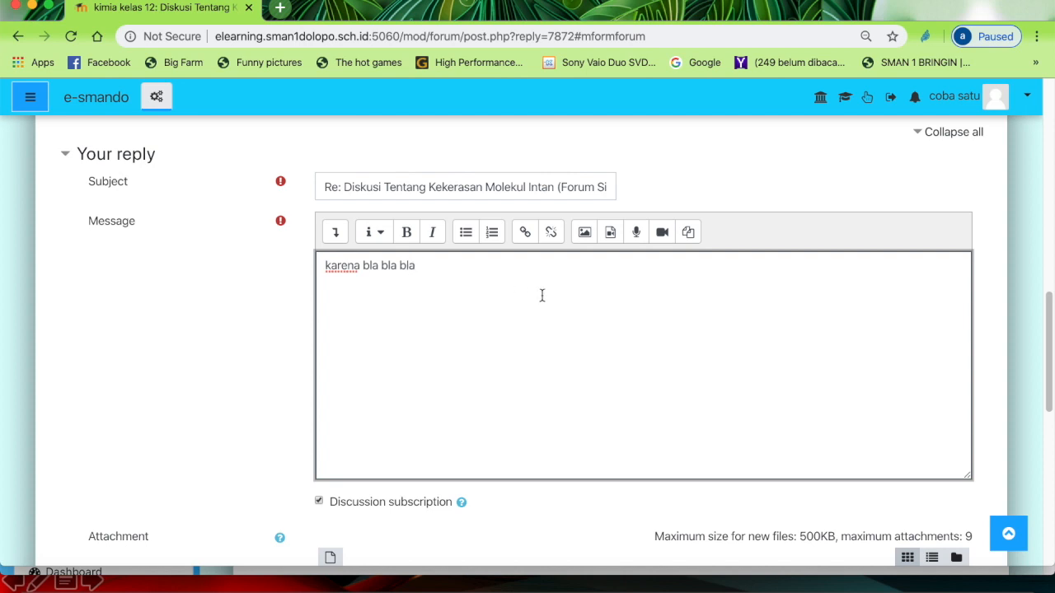
{"action": "scroll", "coordinate": [534, 293], "scroll_direction": "down", "scroll_amount": 10}
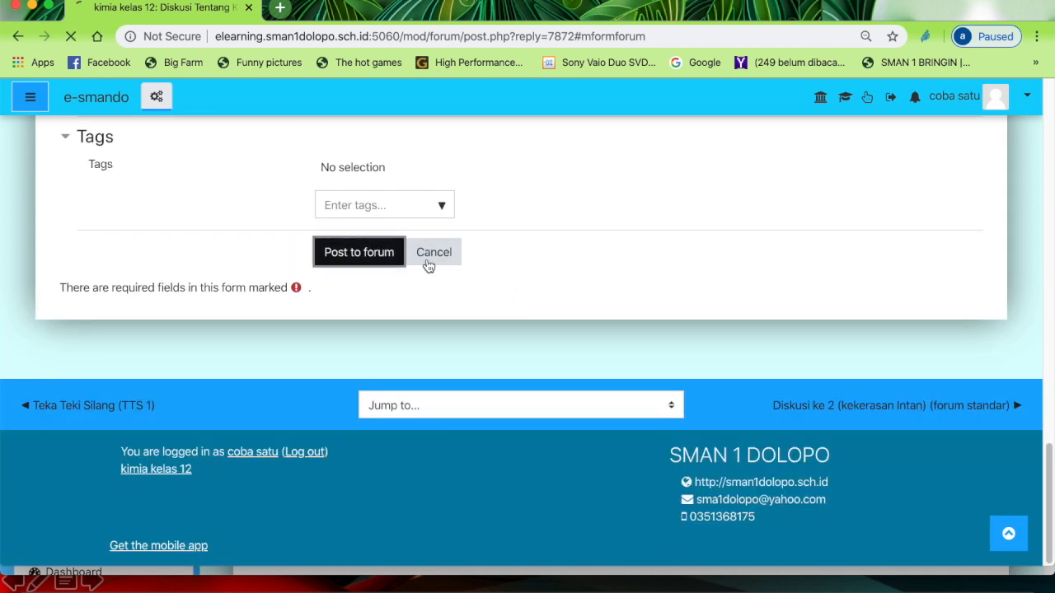
{"action": "scroll", "coordinate": [471, 257], "scroll_direction": "up", "scroll_amount": 10}
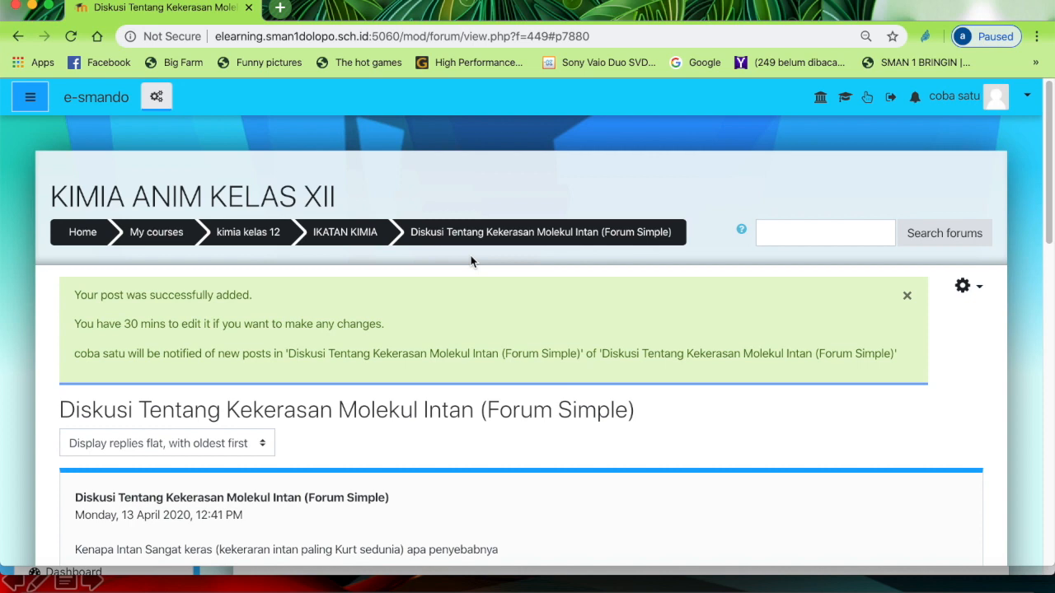
{"action": "scroll", "coordinate": [472, 261], "scroll_direction": "down", "scroll_amount": 4}
{"action": "scroll", "coordinate": [471, 261], "scroll_direction": "down", "scroll_amount": 8}
{"action": "scroll", "coordinate": [471, 262], "scroll_direction": "up", "scroll_amount": 8}
{"action": "scroll", "coordinate": [471, 262], "scroll_direction": "down", "scroll_amount": 1}
{"action": "scroll", "coordinate": [472, 261], "scroll_direction": "up", "scroll_amount": 2}
{"action": "scroll", "coordinate": [478, 255], "scroll_direction": "up", "scroll_amount": 2}
Return to the IKATAN KIMIA section and open the forum "Diskusi ke 2 (kekerasan Intan) (forum standar)".
{"action": "left_click", "coordinate": [369, 241]}
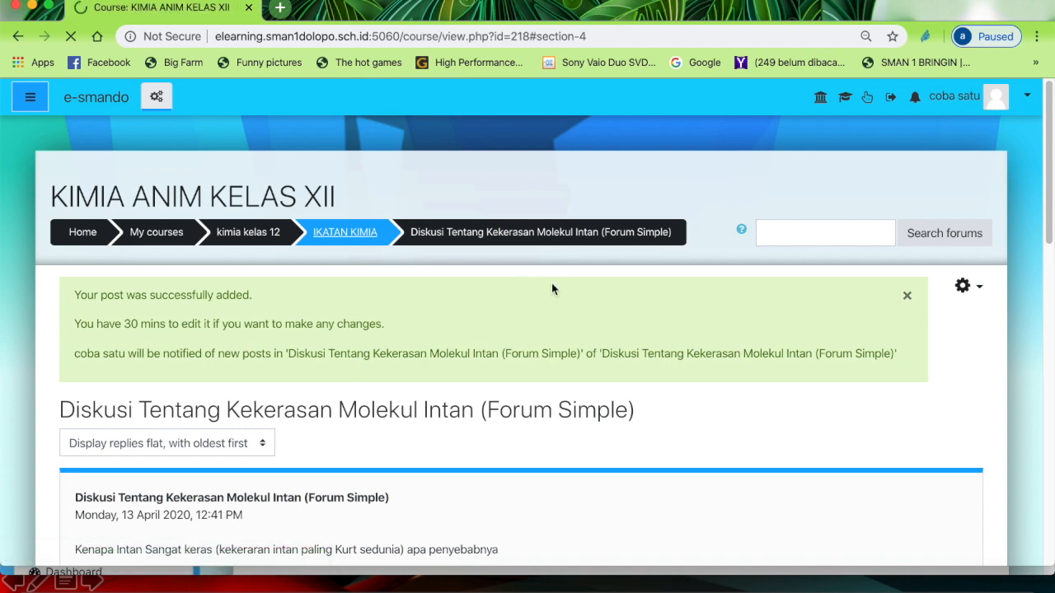
{"action": "scroll", "coordinate": [552, 289], "scroll_direction": "down", "scroll_amount": 10}
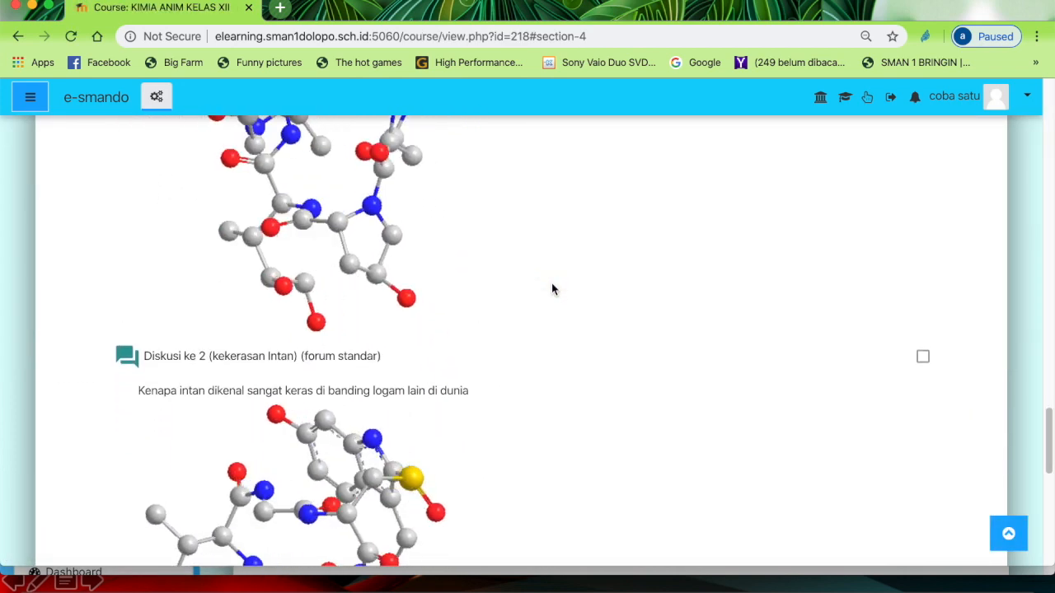
{"action": "left_click", "coordinate": [362, 329]}
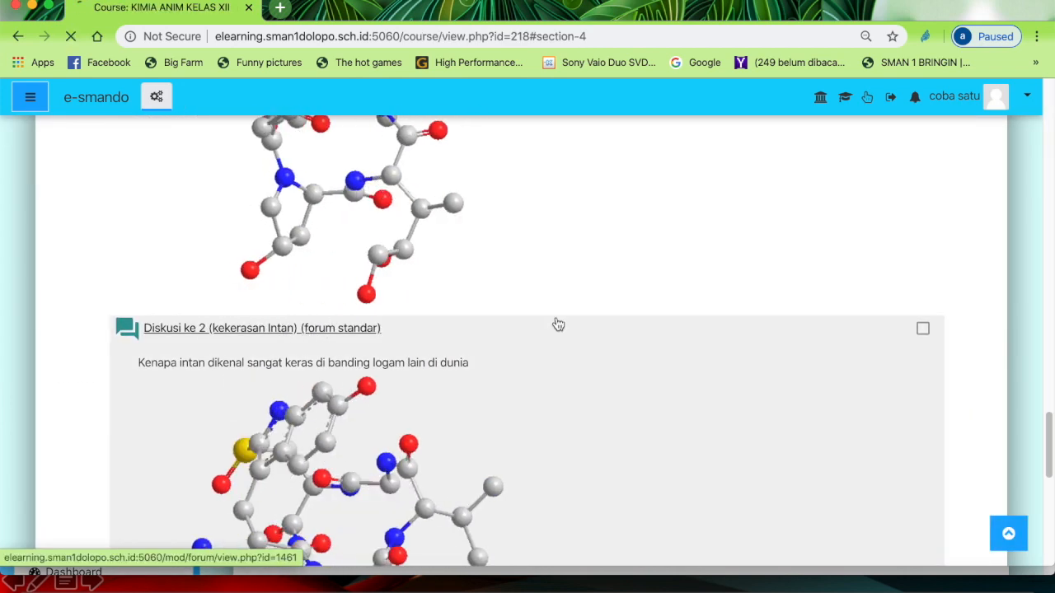
{"action": "scroll", "coordinate": [625, 302], "scroll_direction": "down", "scroll_amount": 10}
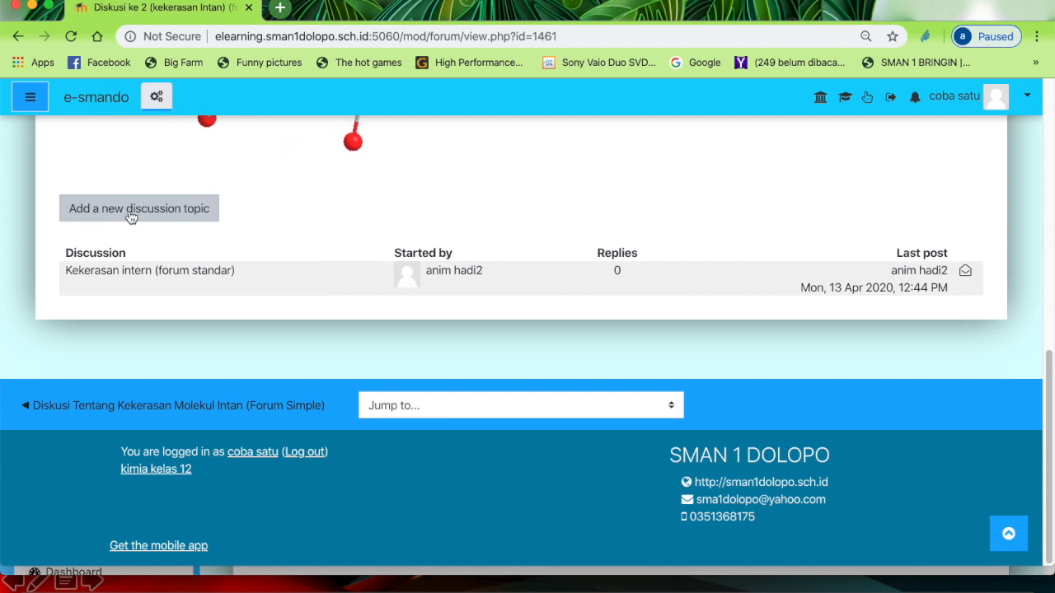
Open the discussion "Kekerasan intern (forum standar)" and post the reply "karena itu saja".
{"action": "left_click", "coordinate": [617, 272]}
{"action": "scroll", "coordinate": [615, 278], "scroll_direction": "down", "scroll_amount": 5}
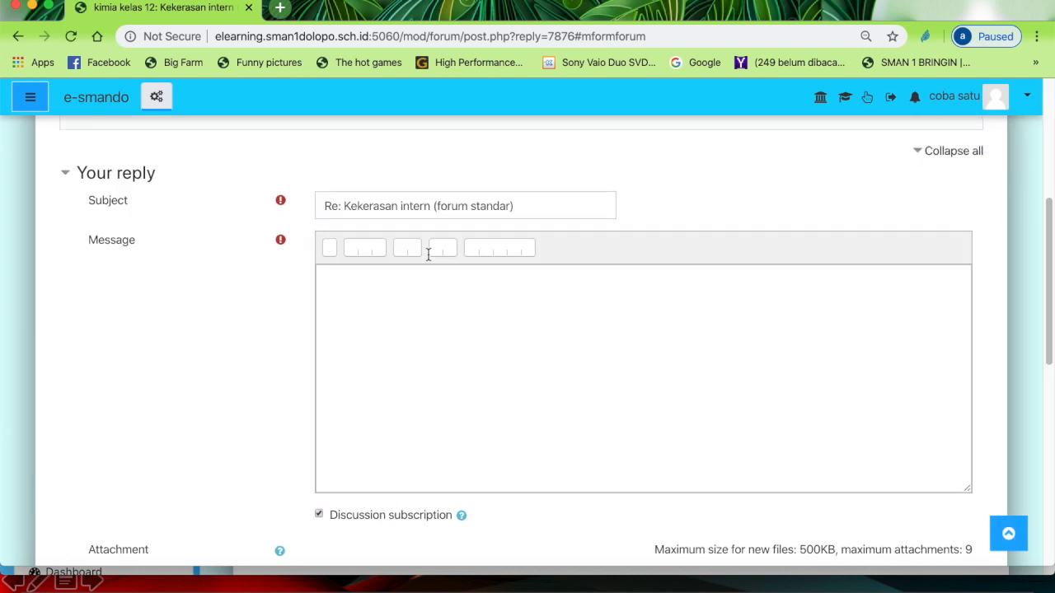
{"action": "left_click", "coordinate": [410, 306]}
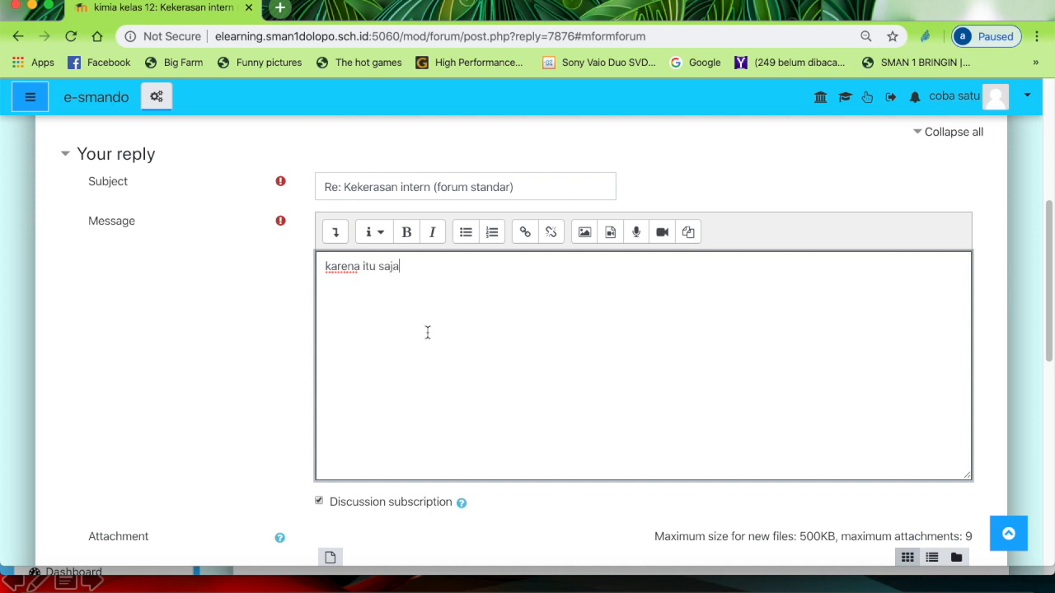
{"action": "scroll", "coordinate": [533, 338], "scroll_direction": "down", "scroll_amount": 10}
{"action": "left_click", "coordinate": [359, 262]}
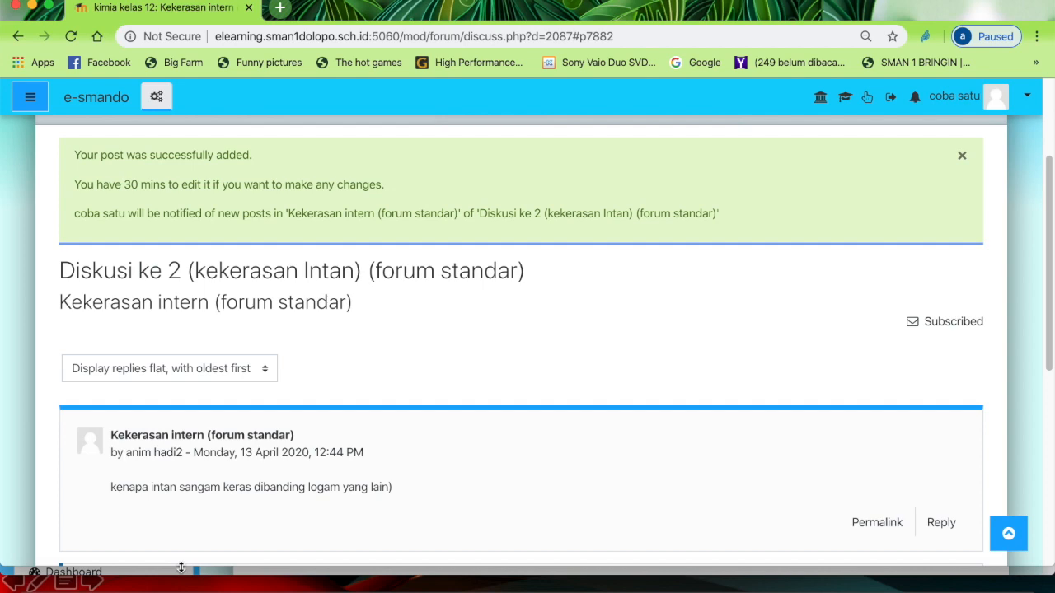
Switch to the teacher session in Safari, open "Diskusi Tentang Kekerasan Molekul Intan (Forum Simple)" from IKATAN KIMIA and review the student's reply.
{"action": "left_click", "coordinate": [140, 584]}
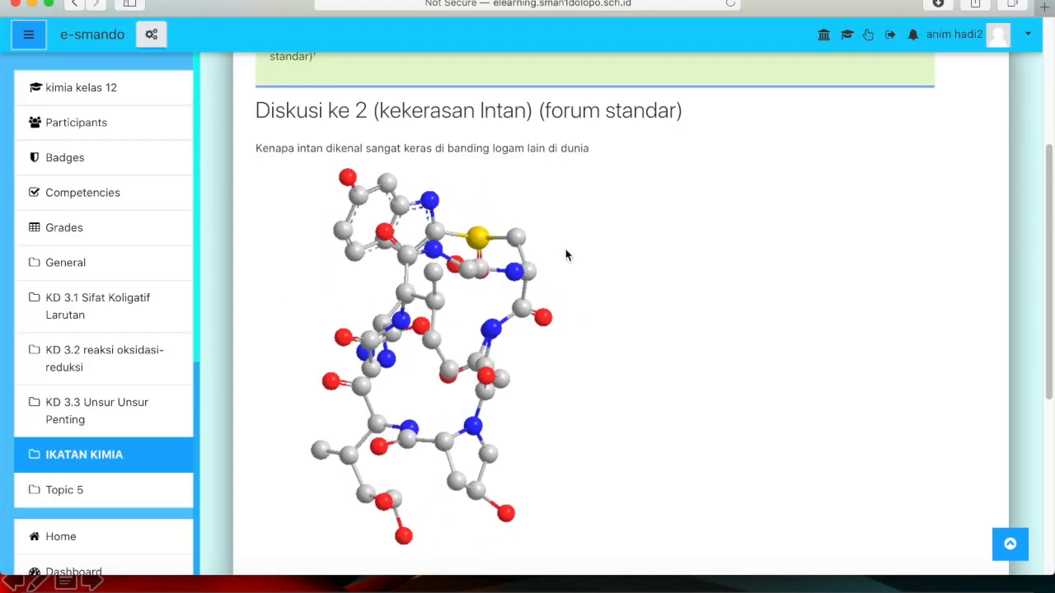
{"action": "scroll", "coordinate": [565, 249], "scroll_direction": "down", "scroll_amount": 10}
{"action": "scroll", "coordinate": [566, 252], "scroll_direction": "up", "scroll_amount": 10}
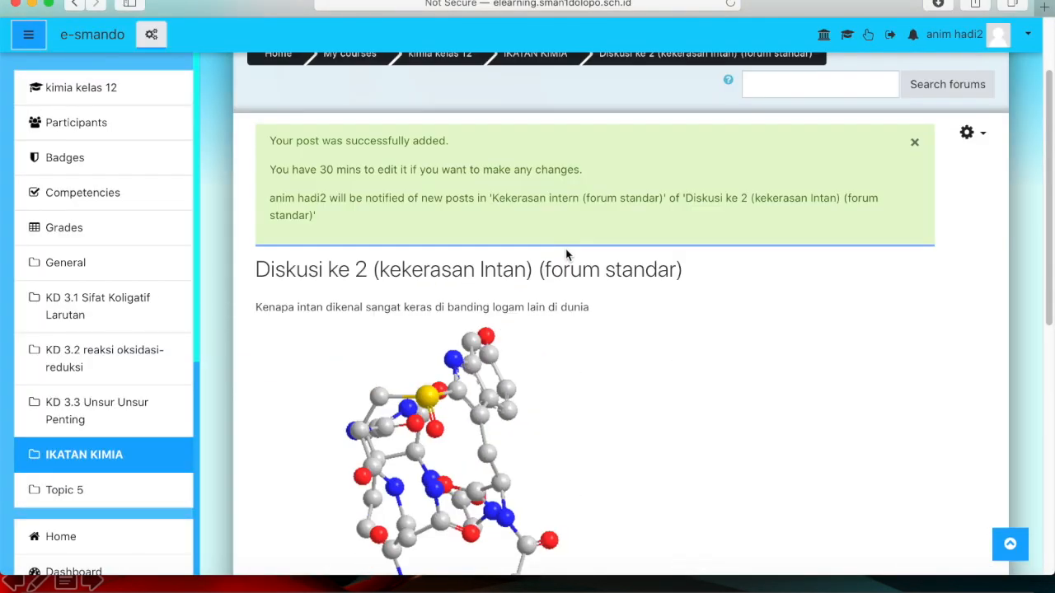
{"action": "left_click", "coordinate": [544, 165]}
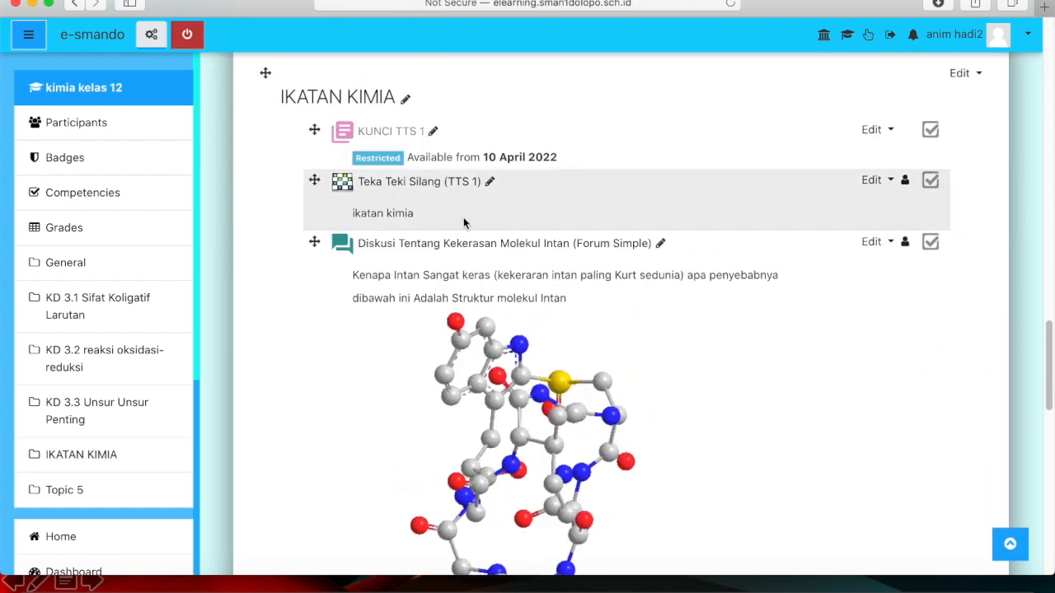
{"action": "scroll", "coordinate": [464, 221], "scroll_direction": "down", "scroll_amount": 1}
{"action": "left_click", "coordinate": [514, 214]}
{"action": "scroll", "coordinate": [536, 203], "scroll_direction": "down", "scroll_amount": 10}
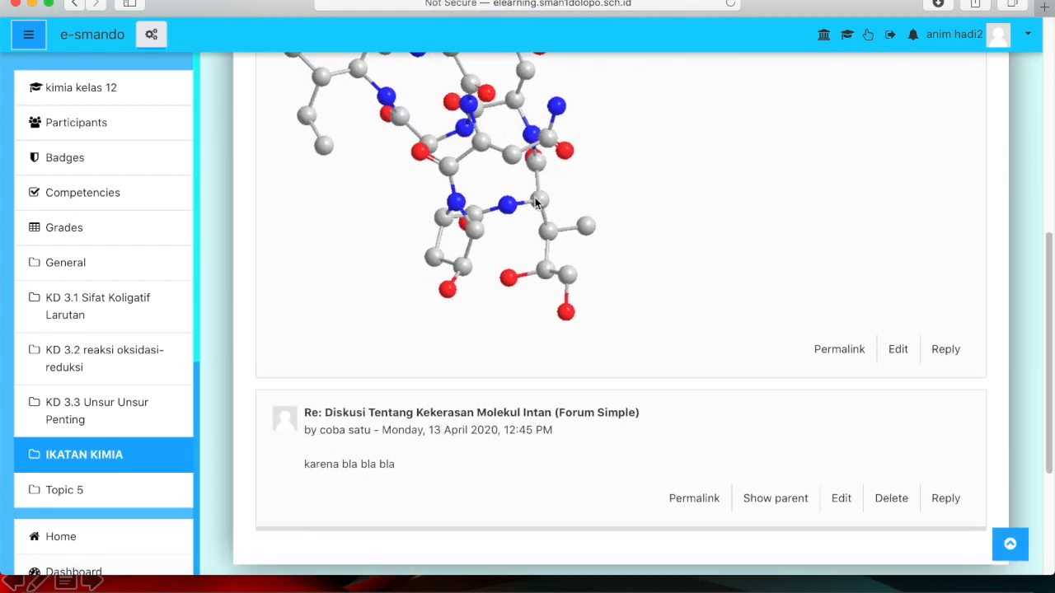
{"action": "scroll", "coordinate": [530, 438], "scroll_direction": "up", "scroll_amount": 10}
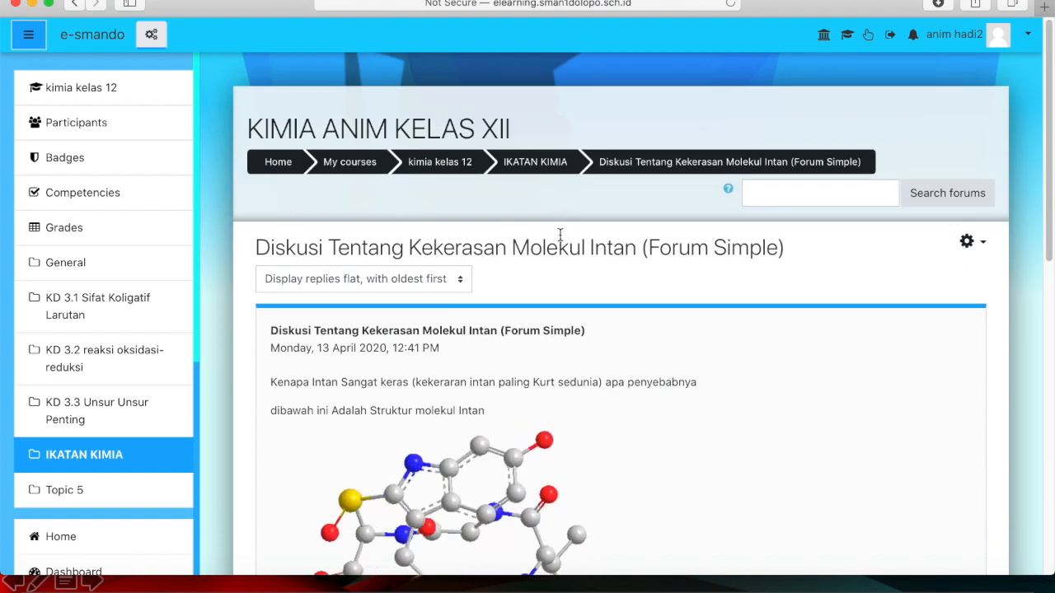
{"action": "scroll", "coordinate": [560, 236], "scroll_direction": "down", "scroll_amount": 10}
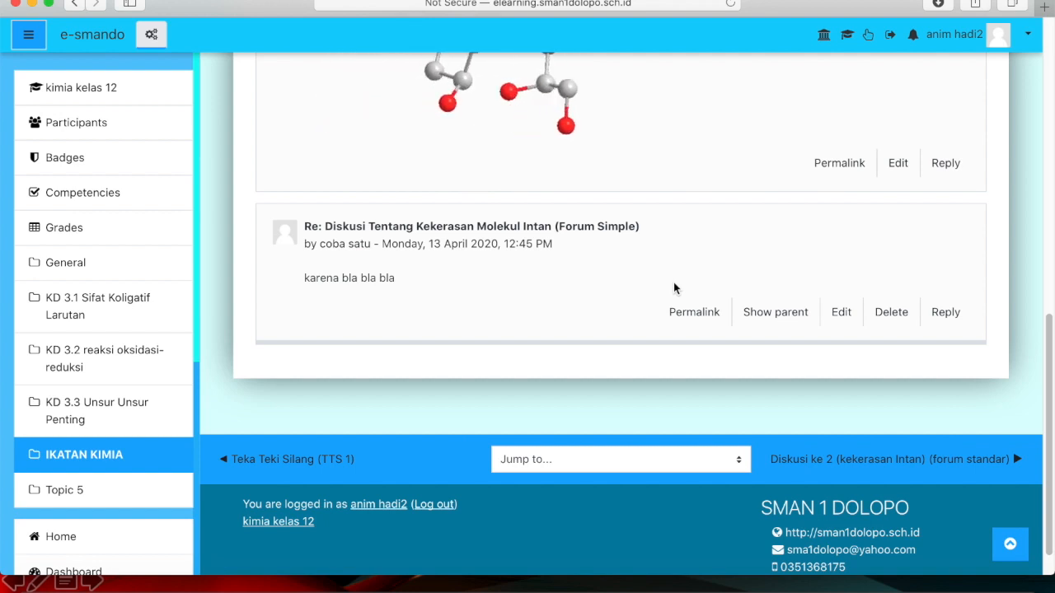
{"action": "scroll", "coordinate": [674, 288], "scroll_direction": "up", "scroll_amount": 10}
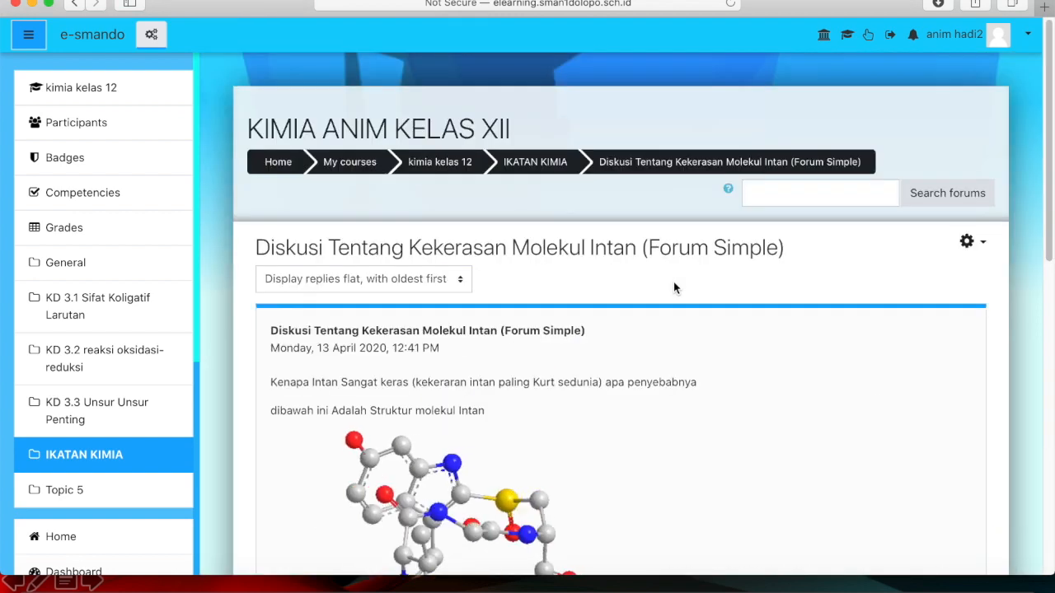
Return to the IKATAN KIMIA section and open the settings of "Diskusi Tentang Kekerasan Molekul Intan (Forum Simple)".
{"action": "left_click", "coordinate": [552, 165]}
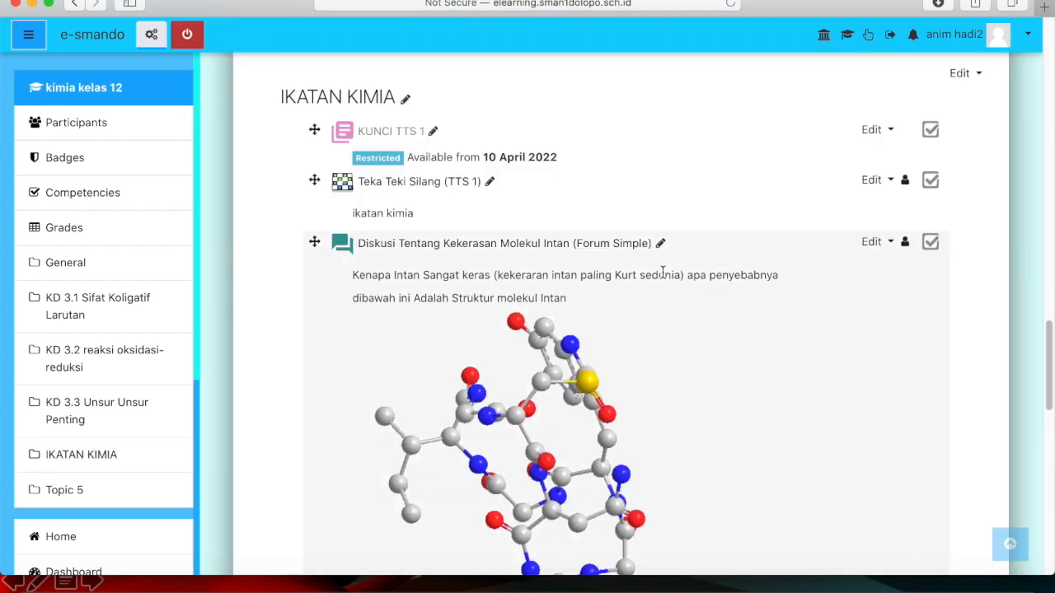
{"action": "scroll", "coordinate": [664, 278], "scroll_direction": "down", "scroll_amount": 3}
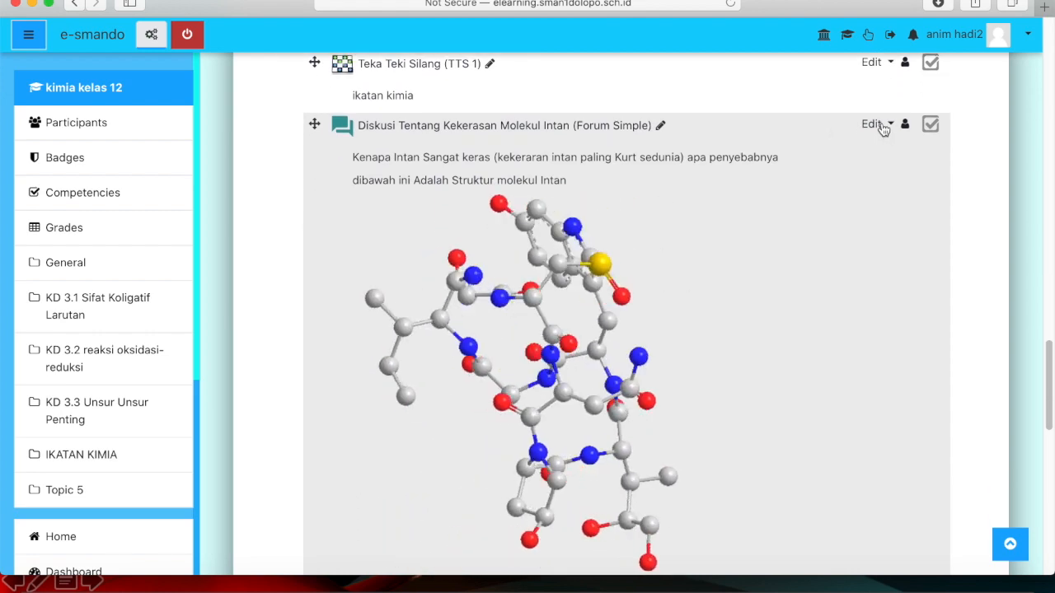
{"action": "scroll", "coordinate": [676, 217], "scroll_direction": "down", "scroll_amount": 5}
{"action": "scroll", "coordinate": [676, 217], "scroll_direction": "up", "scroll_amount": 10}
{"action": "scroll", "coordinate": [675, 216], "scroll_direction": "down", "scroll_amount": 1}
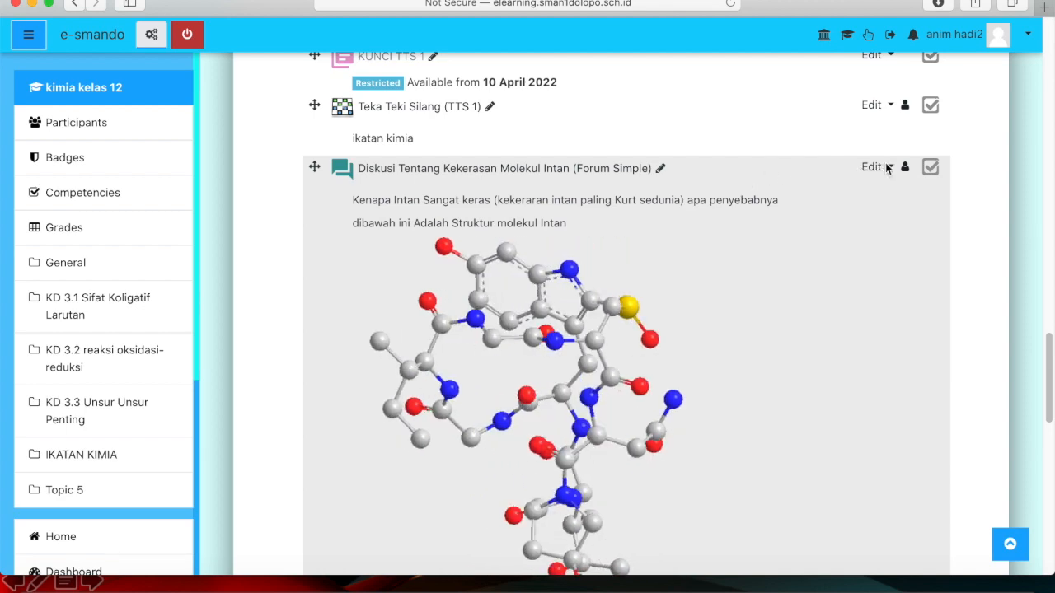
{"action": "scroll", "coordinate": [882, 170], "scroll_direction": "up", "scroll_amount": 2}
{"action": "left_click", "coordinate": [867, 244]}
{"action": "left_click", "coordinate": [841, 272]}
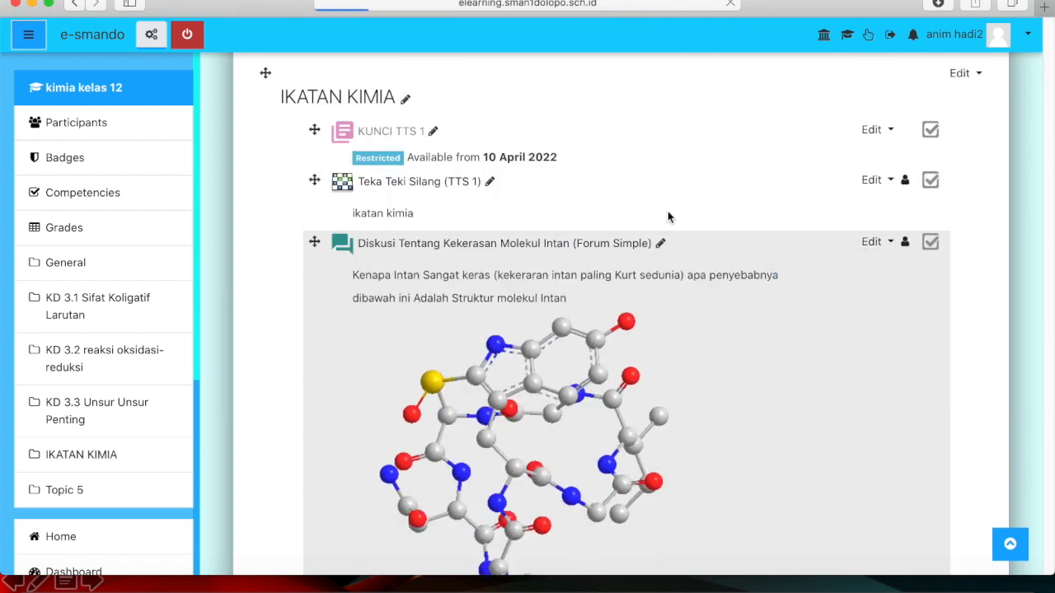
Expand the forum's Grade and Ratings settings, set the ratings aggregate type to Maximum rating, and save and return to the course.
{"action": "scroll", "coordinate": [631, 180], "scroll_direction": "down", "scroll_amount": 6}
{"action": "scroll", "coordinate": [633, 184], "scroll_direction": "down", "scroll_amount": 5}
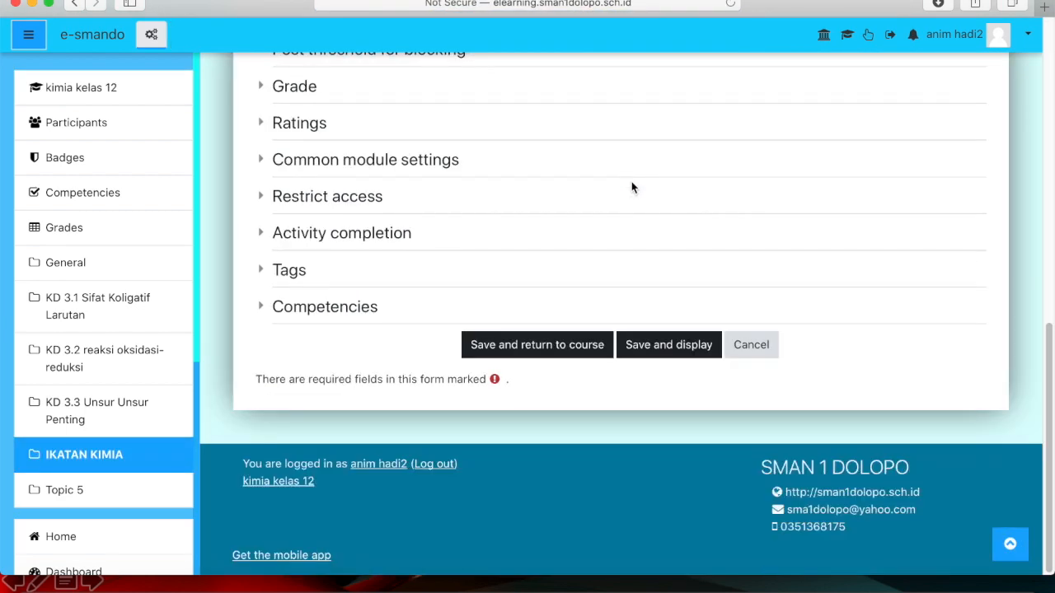
{"action": "scroll", "coordinate": [631, 182], "scroll_direction": "up", "scroll_amount": 1}
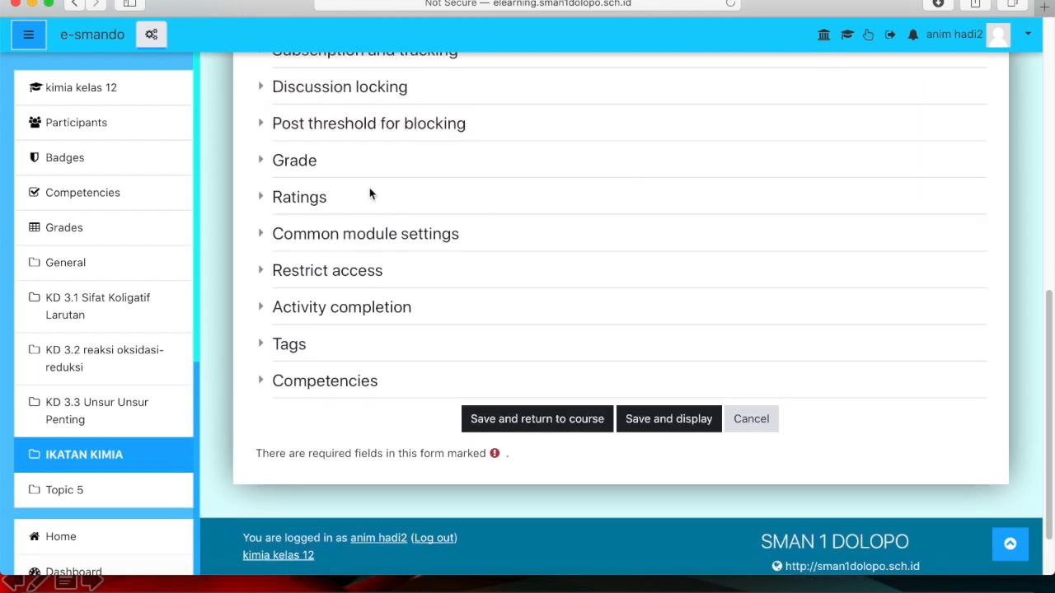
{"action": "left_click", "coordinate": [260, 162]}
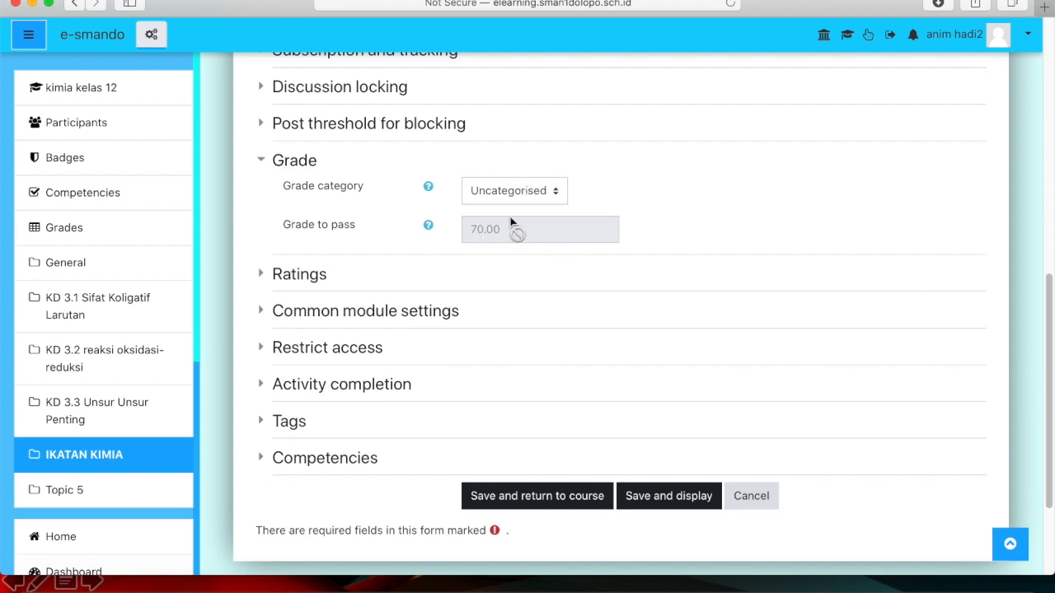
{"action": "left_click", "coordinate": [261, 276]}
{"action": "scroll", "coordinate": [641, 309], "scroll_direction": "down", "scroll_amount": 1}
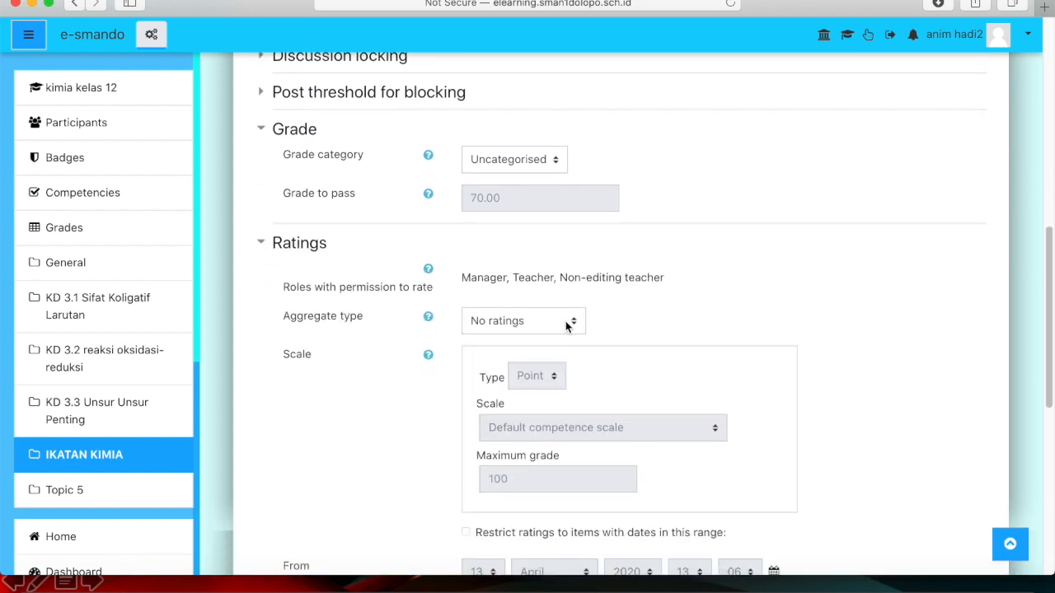
{"action": "left_click", "coordinate": [566, 321]}
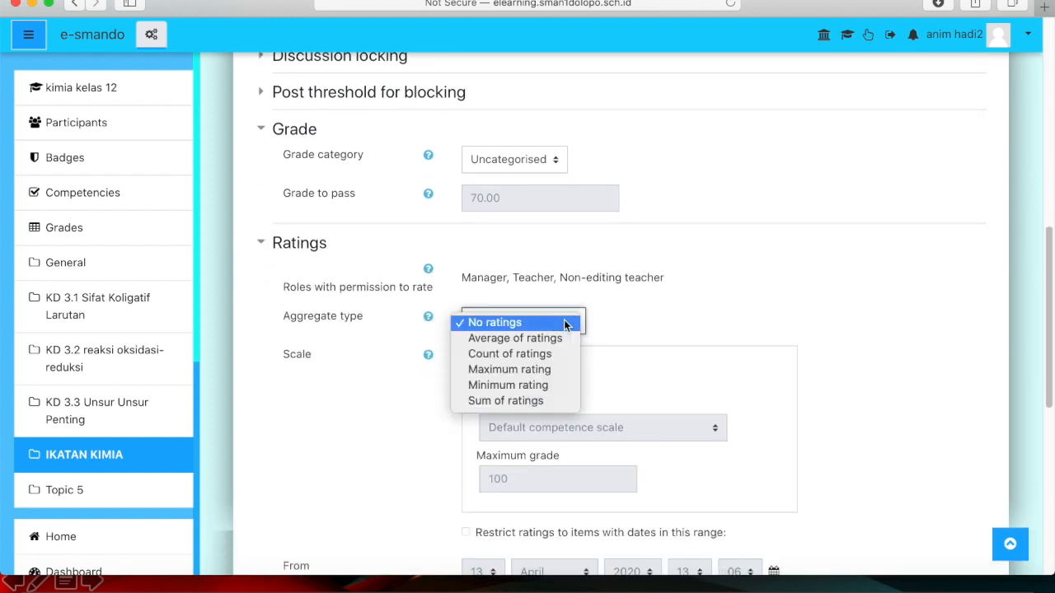
{"action": "left_click", "coordinate": [544, 372]}
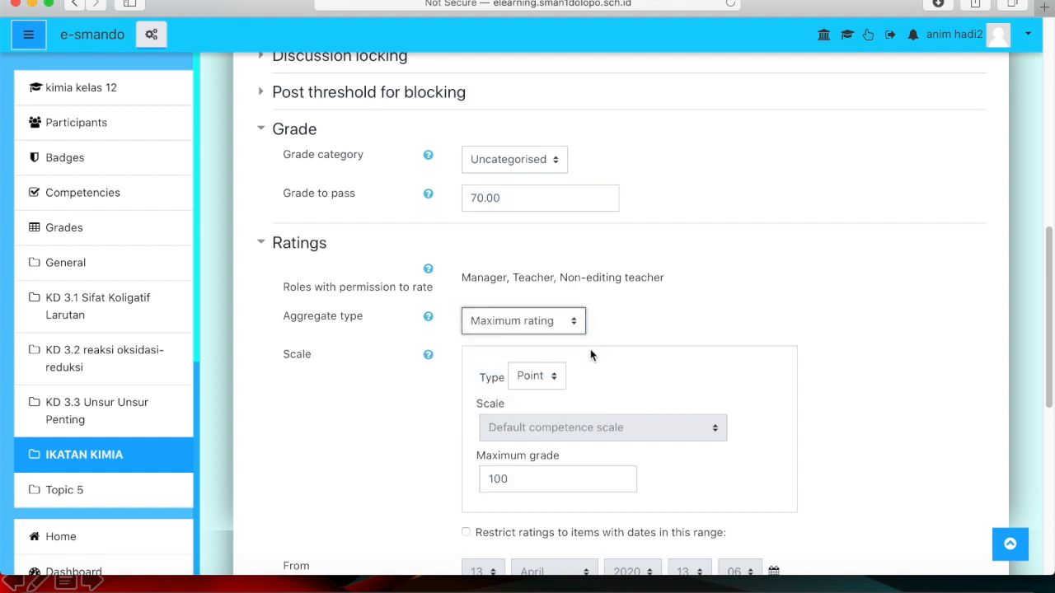
{"action": "scroll", "coordinate": [569, 404], "scroll_direction": "down", "scroll_amount": 1}
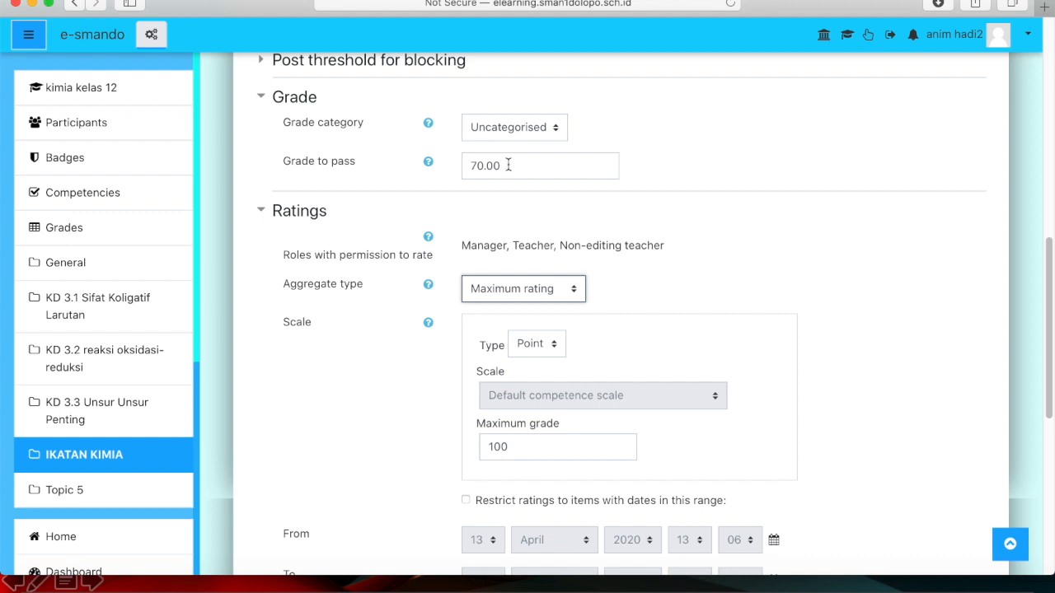
{"action": "scroll", "coordinate": [717, 186], "scroll_direction": "down", "scroll_amount": 10}
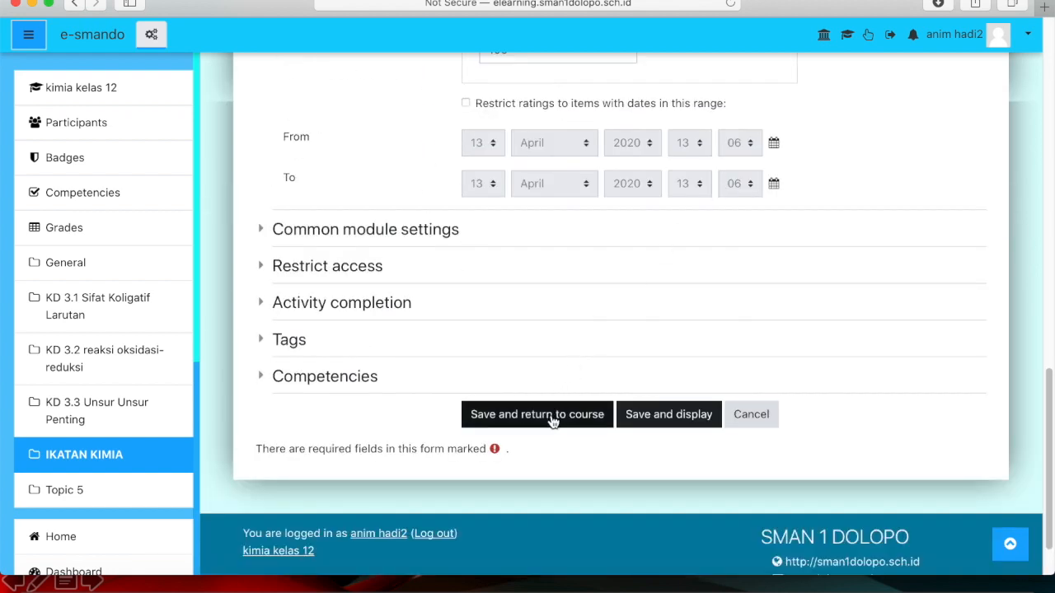
{"action": "left_click", "coordinate": [536, 415]}
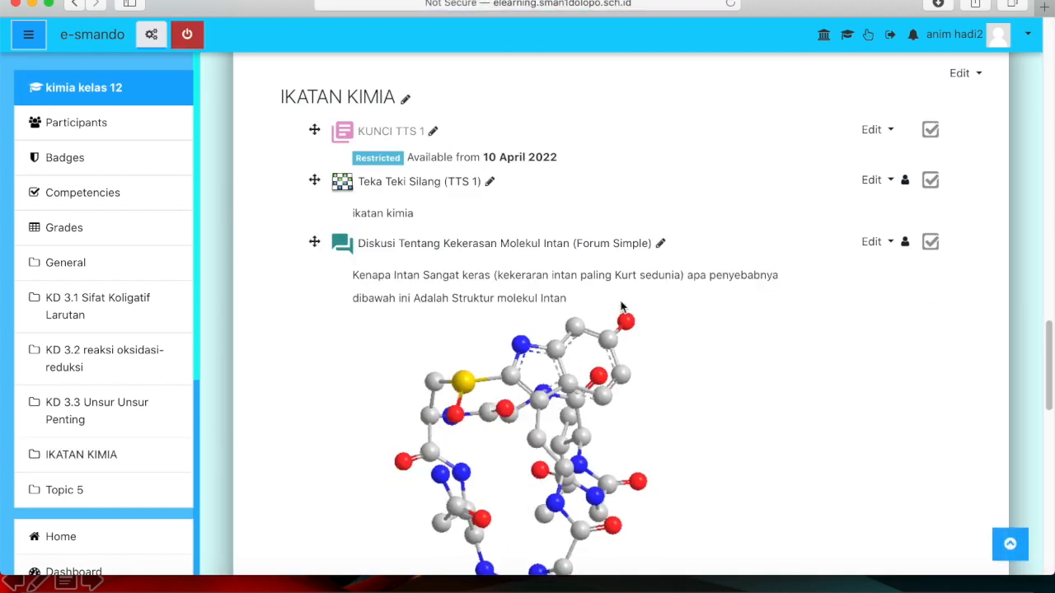
Open "Diskusi Tentang Kekerasan Molekul Intan (Forum Simple)" and rate the student's reply "karena bla bla bla" 80.
{"action": "scroll", "coordinate": [724, 152], "scroll_direction": "down", "scroll_amount": 3}
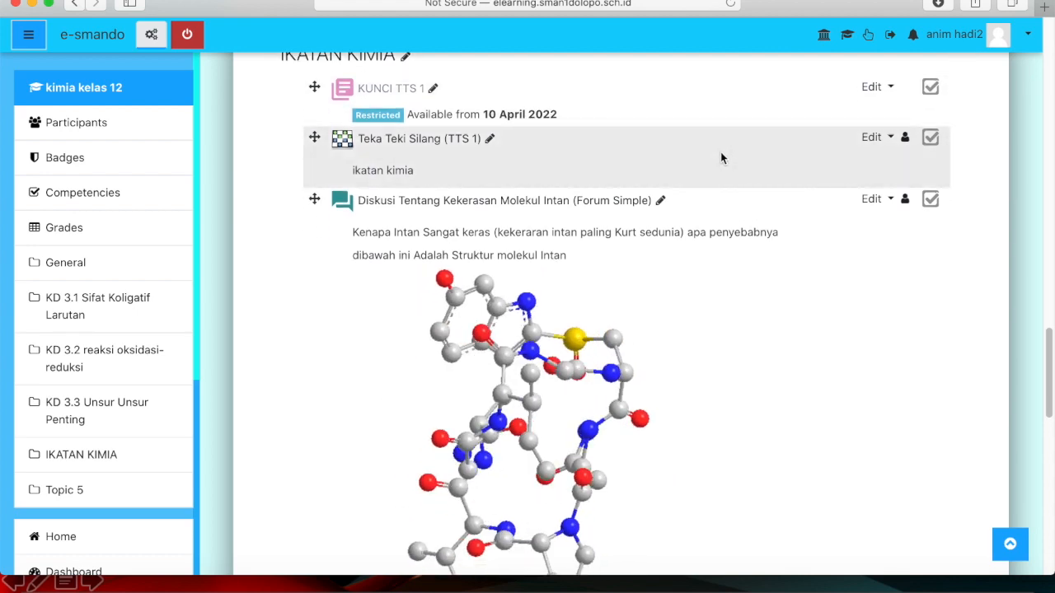
{"action": "scroll", "coordinate": [716, 158], "scroll_direction": "down", "scroll_amount": 5}
{"action": "scroll", "coordinate": [716, 158], "scroll_direction": "up", "scroll_amount": 10}
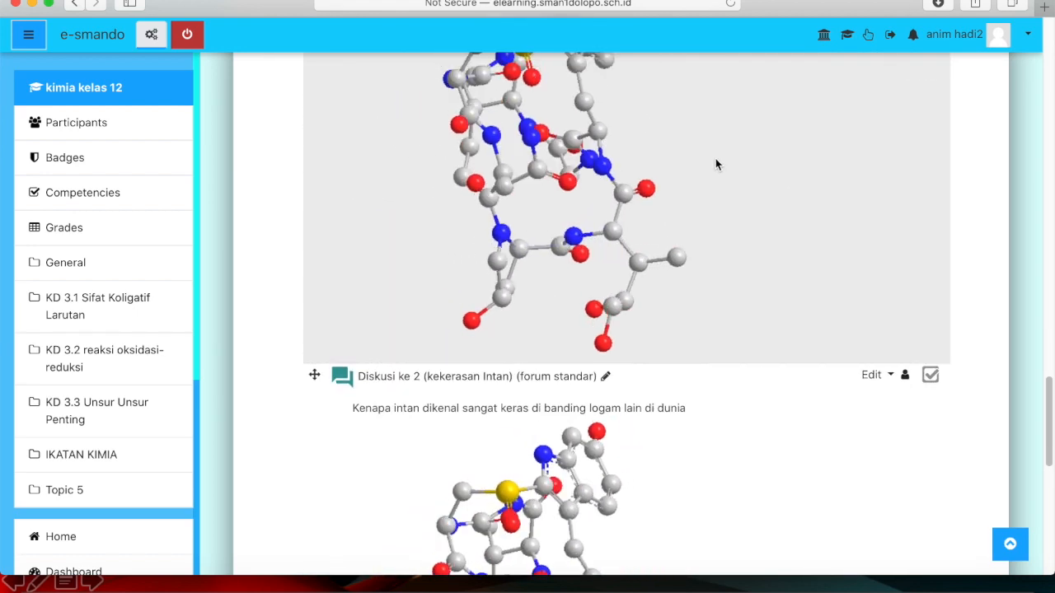
{"action": "scroll", "coordinate": [715, 164], "scroll_direction": "down", "scroll_amount": 5}
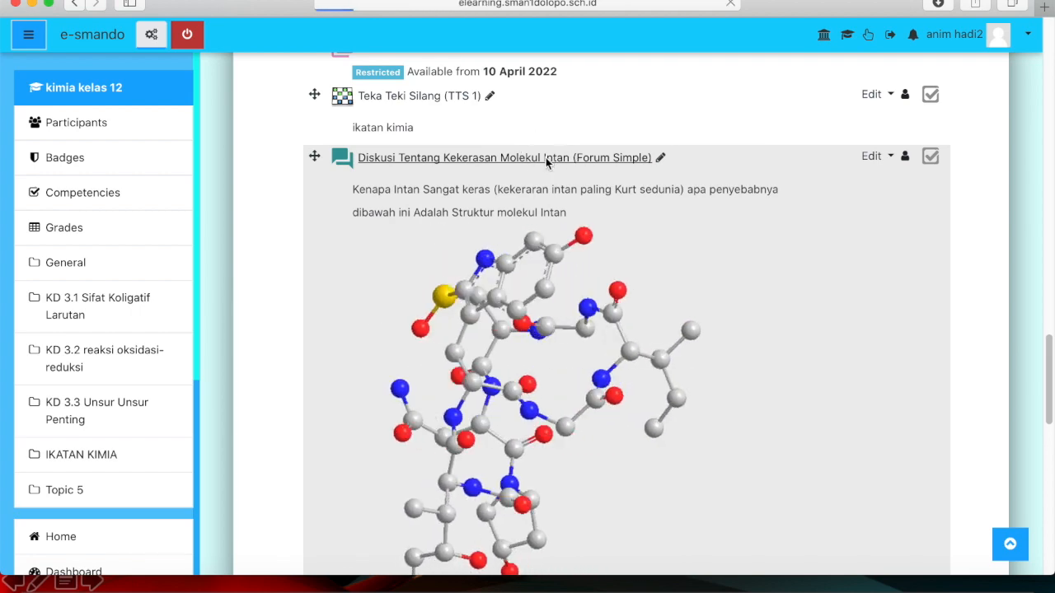
{"action": "left_click", "coordinate": [548, 159]}
{"action": "scroll", "coordinate": [574, 144], "scroll_direction": "down", "scroll_amount": 5}
{"action": "scroll", "coordinate": [575, 144], "scroll_direction": "down", "scroll_amount": 4}
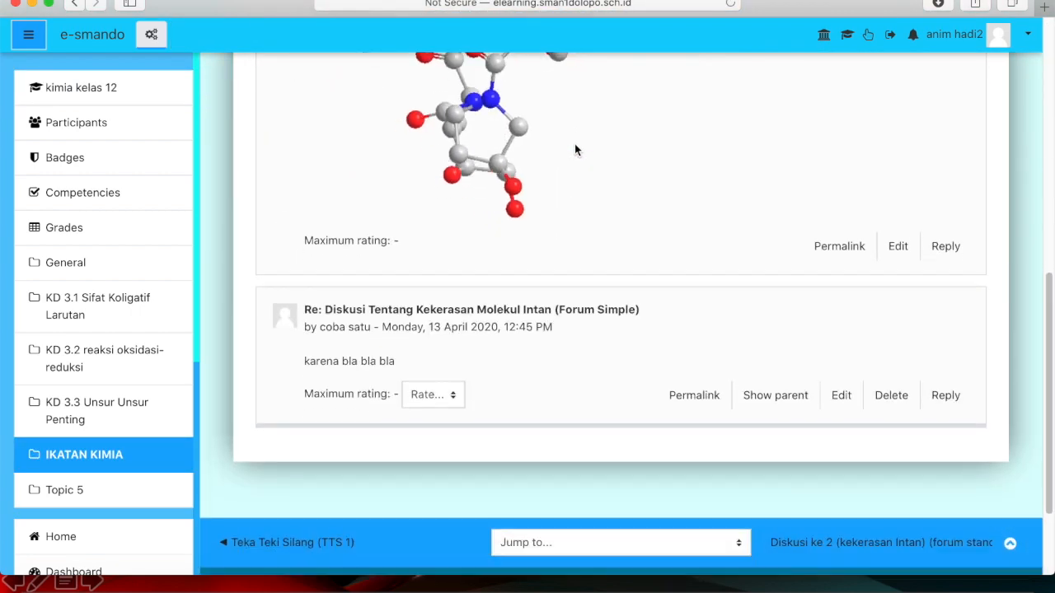
{"action": "left_click", "coordinate": [451, 397]}
{"action": "scroll", "coordinate": [438, 448], "scroll_direction": "down", "scroll_amount": 15}
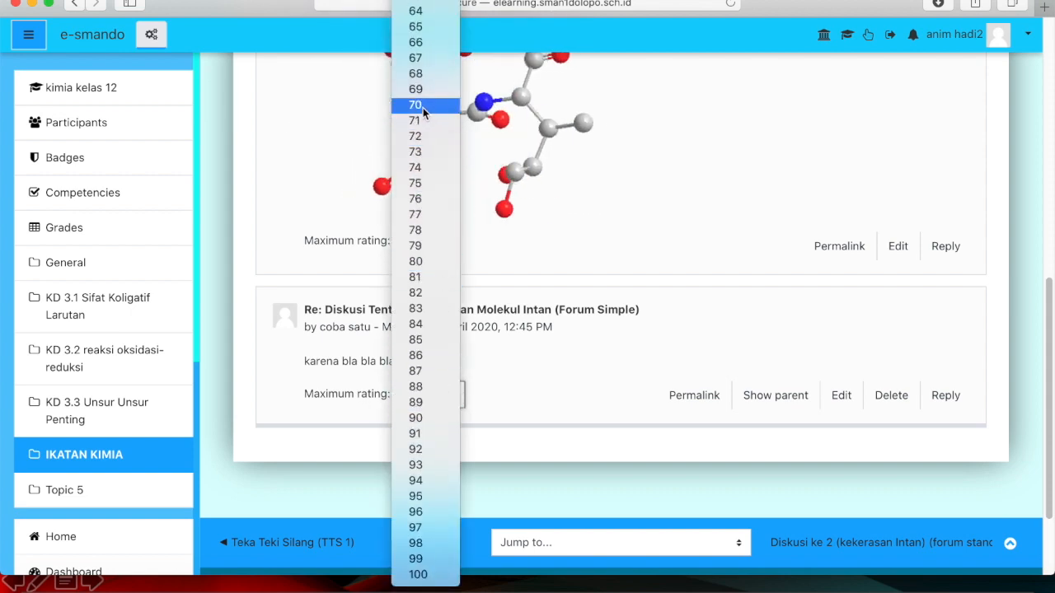
{"action": "left_click", "coordinate": [424, 266]}
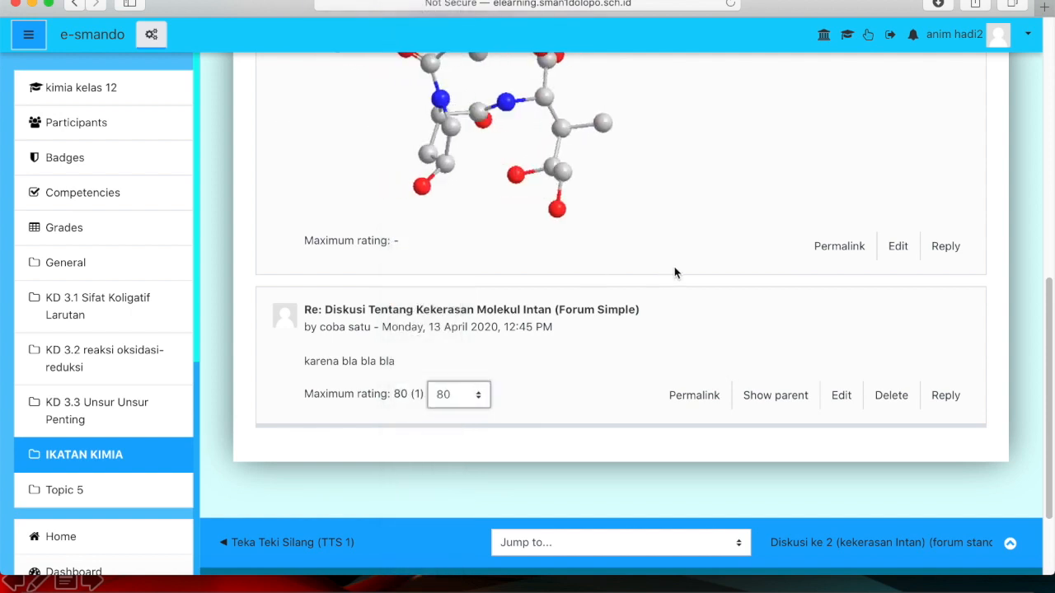
{"action": "scroll", "coordinate": [674, 268], "scroll_direction": "down", "scroll_amount": 2}
{"action": "scroll", "coordinate": [674, 273], "scroll_direction": "up", "scroll_amount": 10}
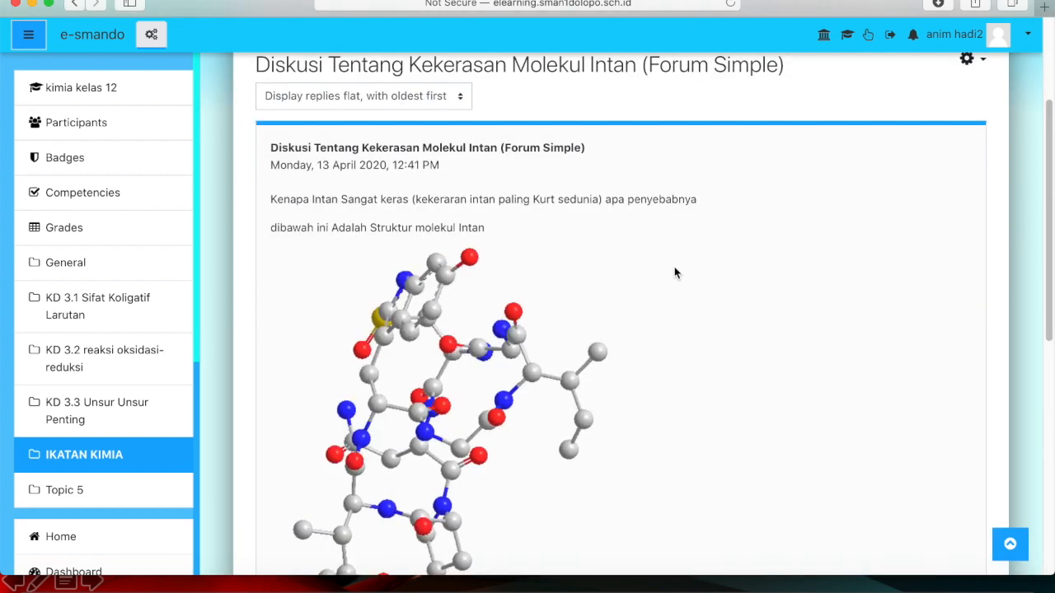
{"action": "scroll", "coordinate": [673, 267], "scroll_direction": "down", "scroll_amount": 3}
{"action": "scroll", "coordinate": [673, 276], "scroll_direction": "up", "scroll_amount": 5}
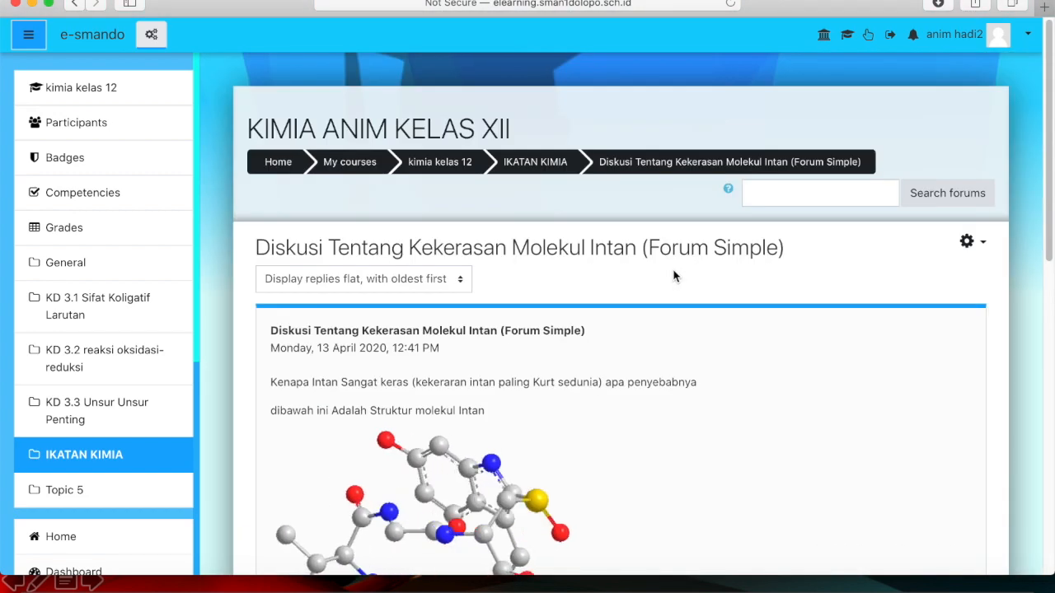
{"action": "scroll", "coordinate": [673, 276], "scroll_direction": "down", "scroll_amount": 7}
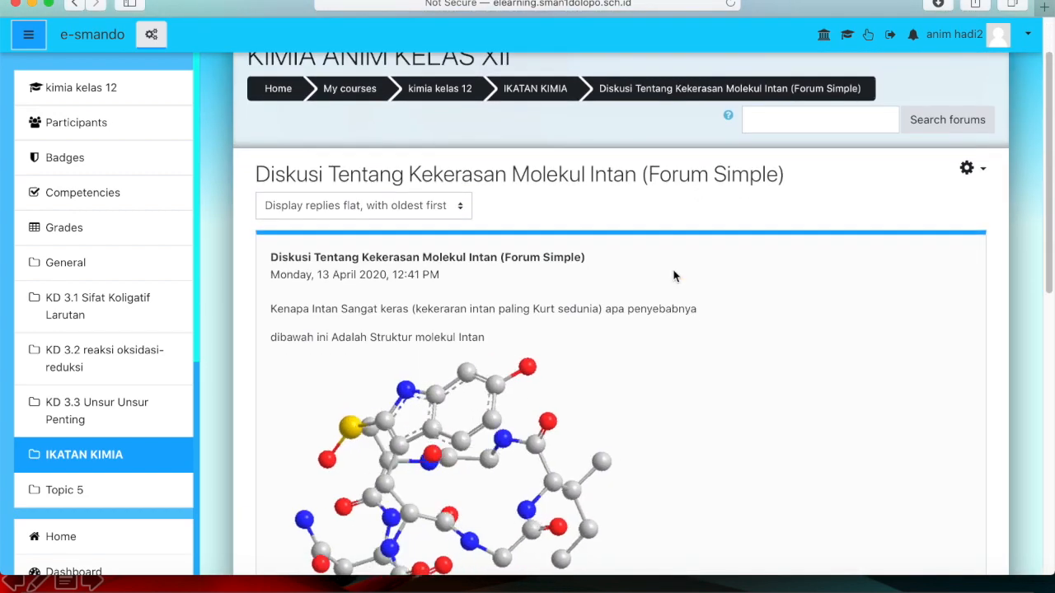
{"action": "scroll", "coordinate": [674, 276], "scroll_direction": "up", "scroll_amount": 5}
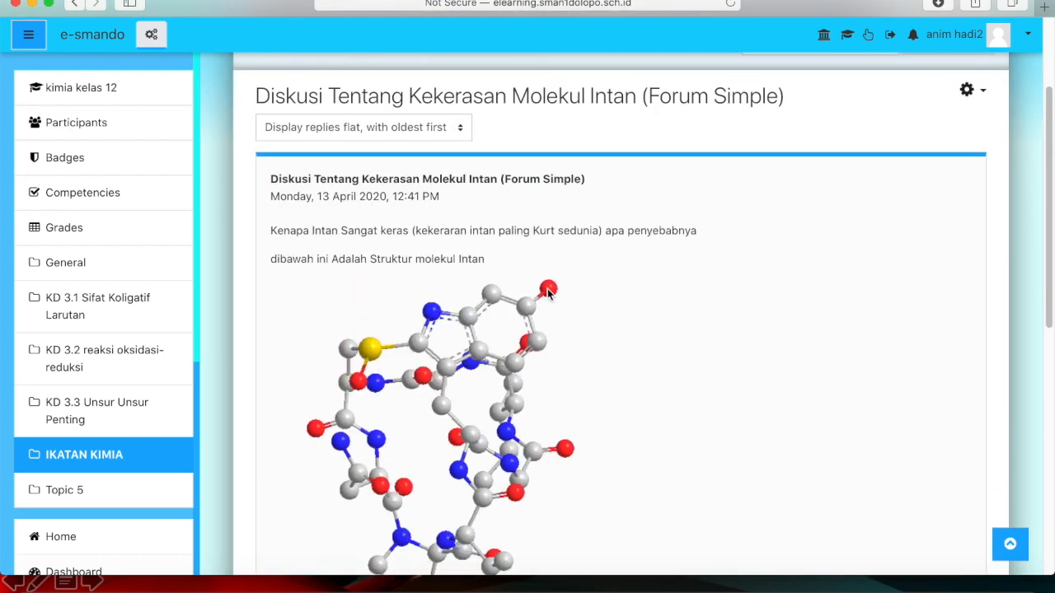
Open the course's grader report and examine the students' grades for the simple forum discussion and the course total.
{"action": "left_click", "coordinate": [76, 237]}
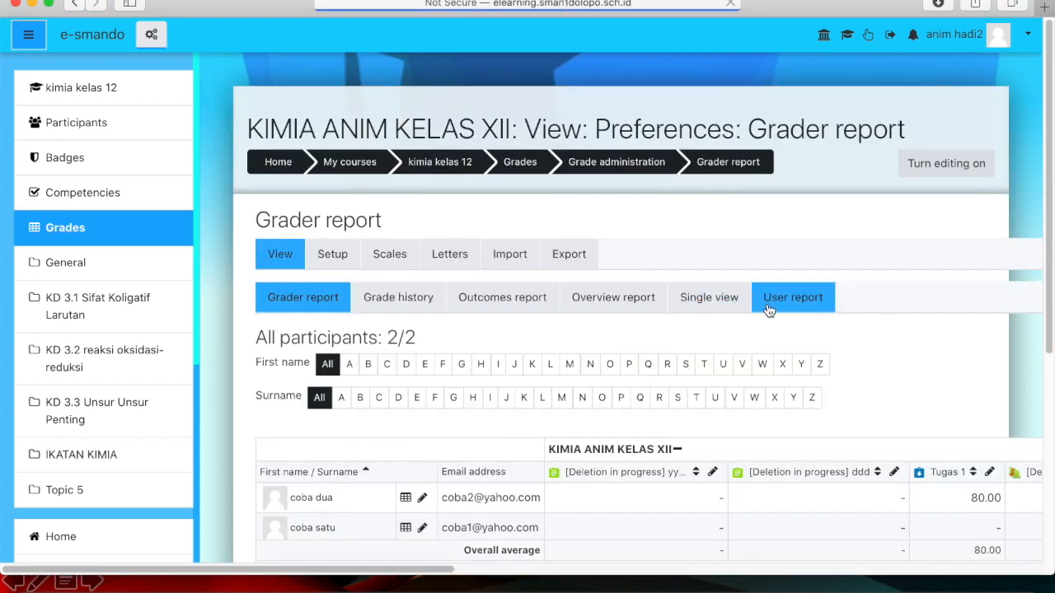
{"action": "scroll", "coordinate": [769, 304], "scroll_direction": "down", "scroll_amount": 4}
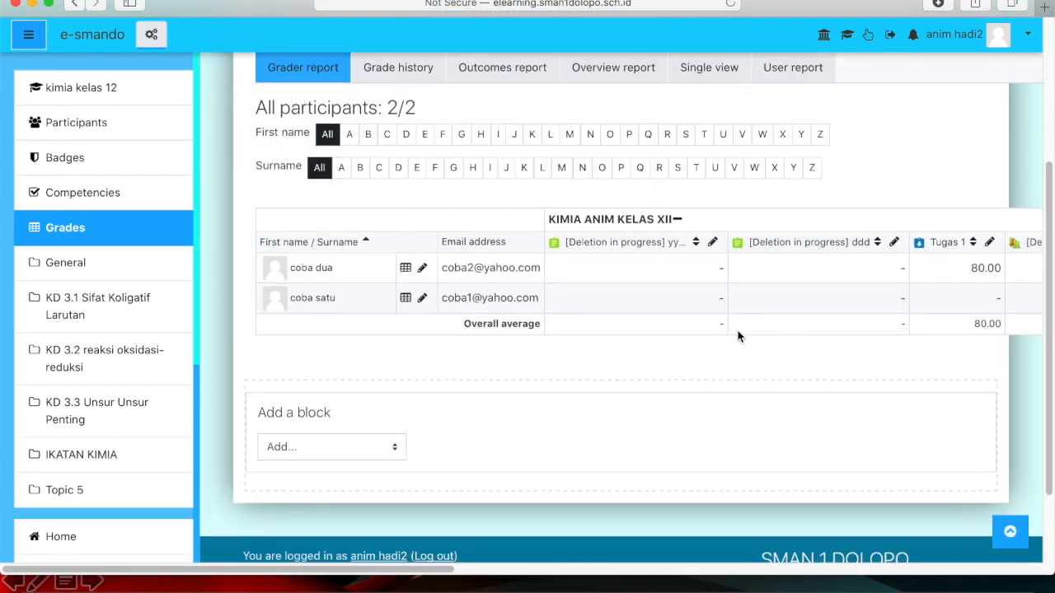
{"action": "scroll", "coordinate": [738, 299], "scroll_direction": "right", "scroll_amount": 10}
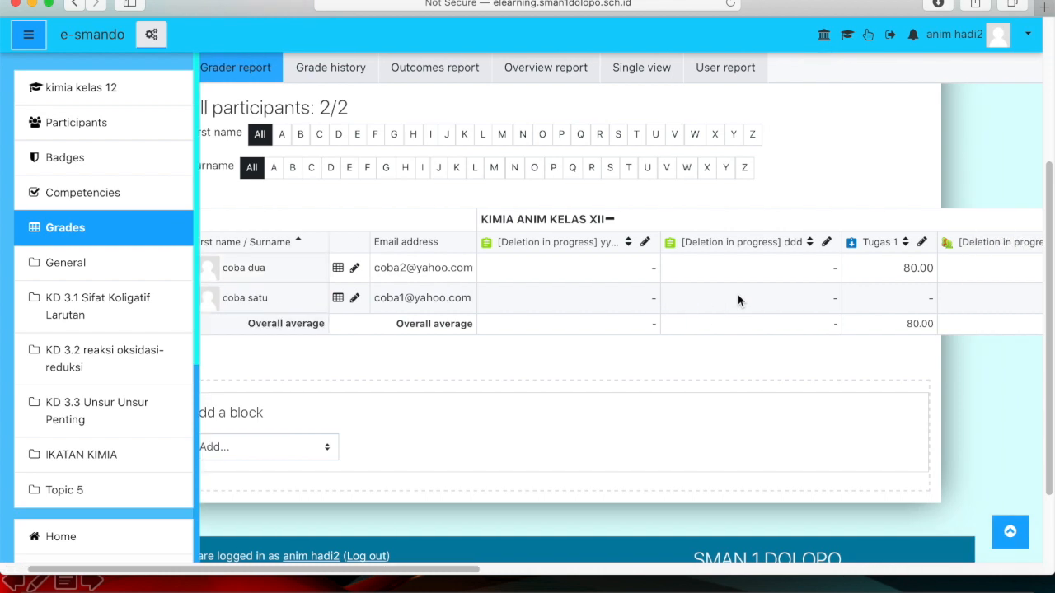
{"action": "scroll", "coordinate": [738, 299], "scroll_direction": "right", "scroll_amount": 12}
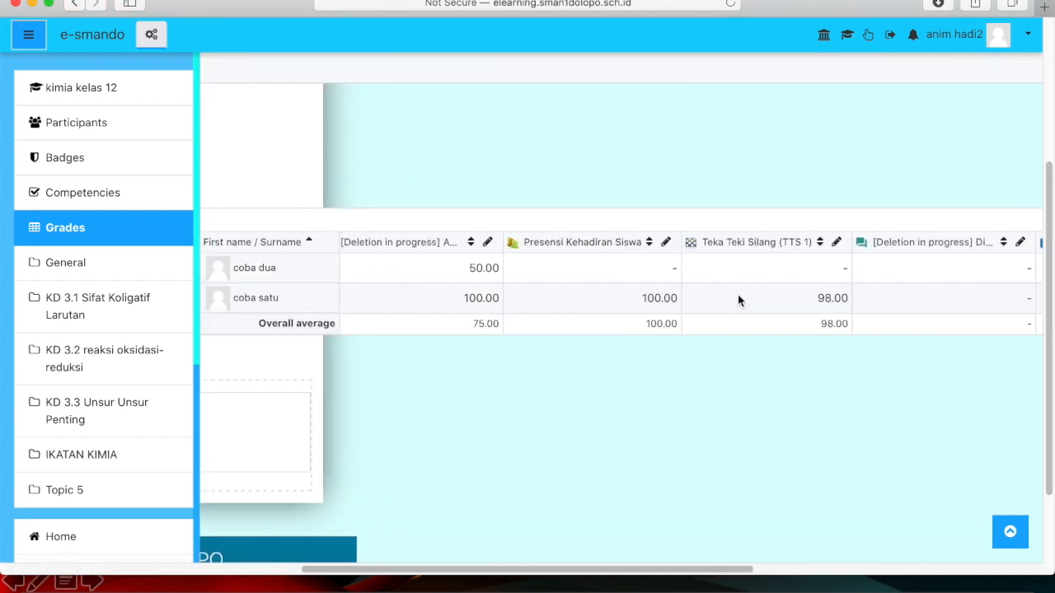
{"action": "scroll", "coordinate": [738, 300], "scroll_direction": "right", "scroll_amount": 6}
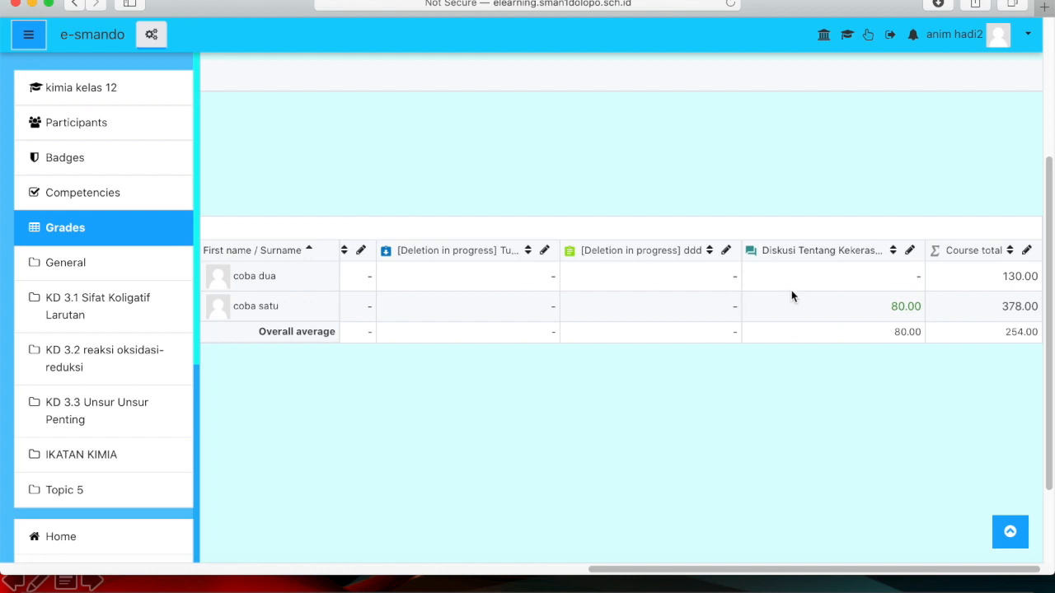
{"action": "scroll", "coordinate": [792, 296], "scroll_direction": "right", "scroll_amount": 2}
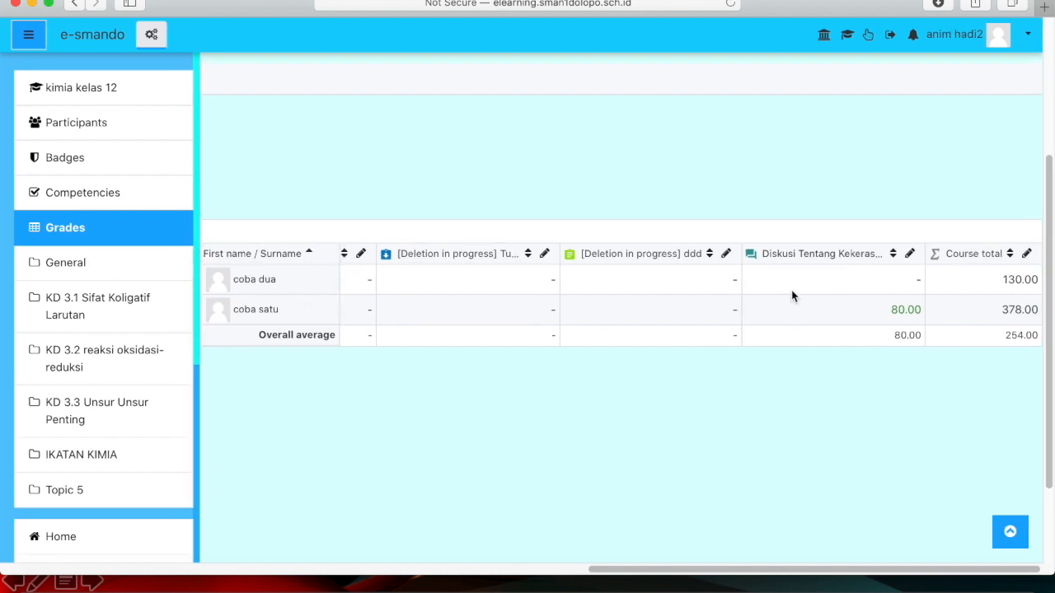
{"action": "scroll", "coordinate": [792, 296], "scroll_direction": "left", "scroll_amount": 1}
{"action": "scroll", "coordinate": [792, 296], "scroll_direction": "right", "scroll_amount": 1}
{"action": "scroll", "coordinate": [793, 296], "scroll_direction": "up", "scroll_amount": 1}
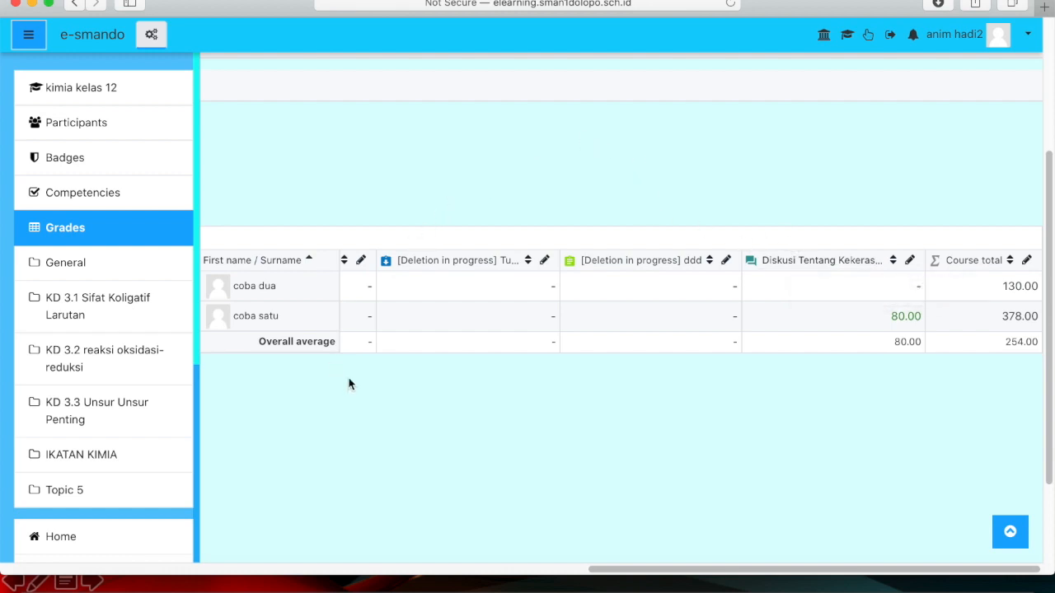
Return to the kimia kelas 12 course and open the forum "Diskusi ke 2 (kekerasan Intan) (forum standar)".
{"action": "scroll", "coordinate": [389, 410], "scroll_direction": "left", "scroll_amount": 10}
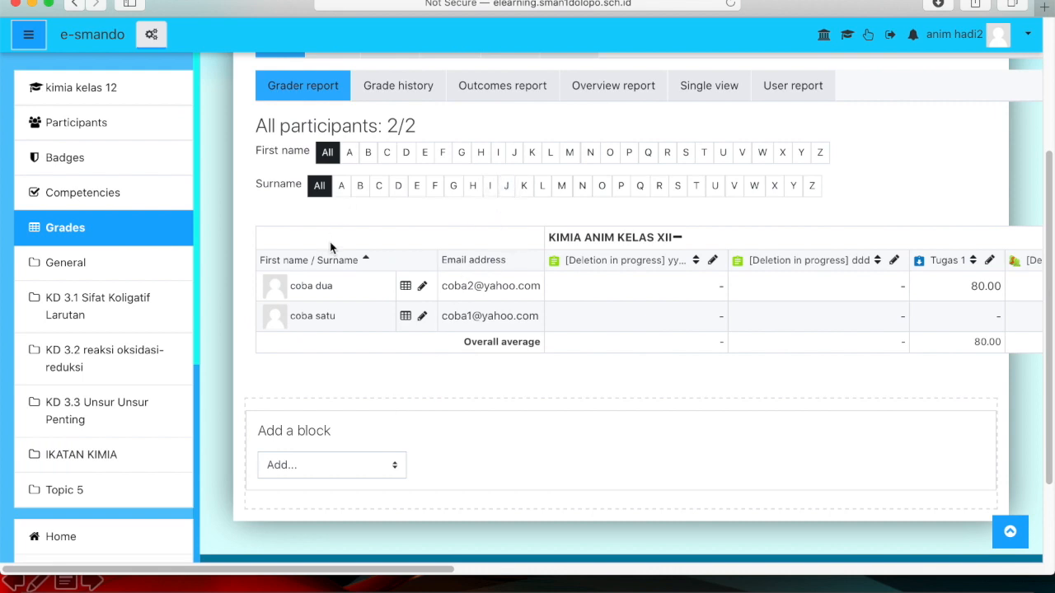
{"action": "scroll", "coordinate": [332, 248], "scroll_direction": "up", "scroll_amount": 3}
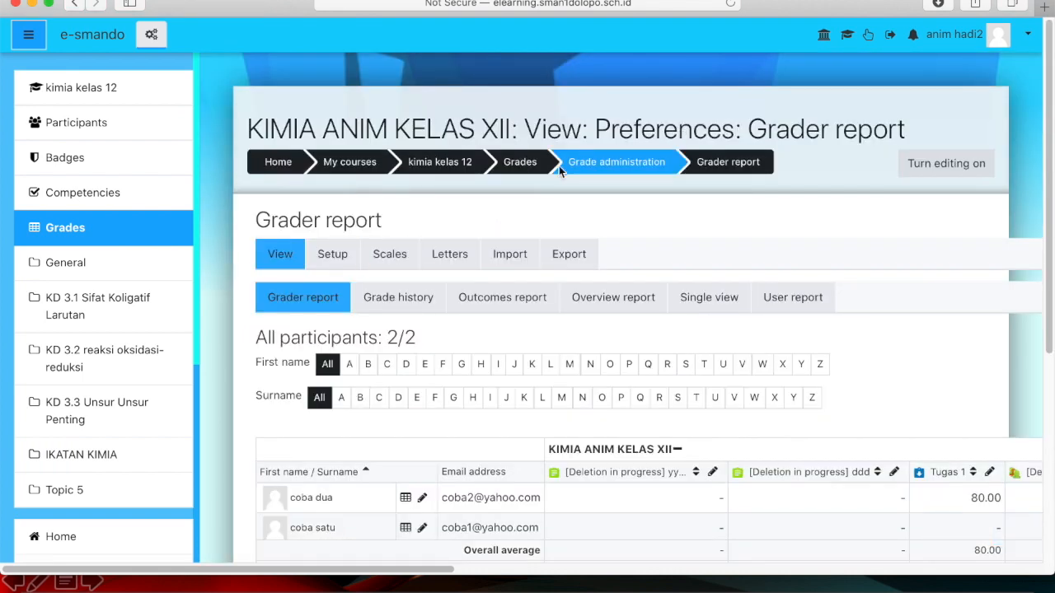
{"action": "left_click", "coordinate": [439, 162]}
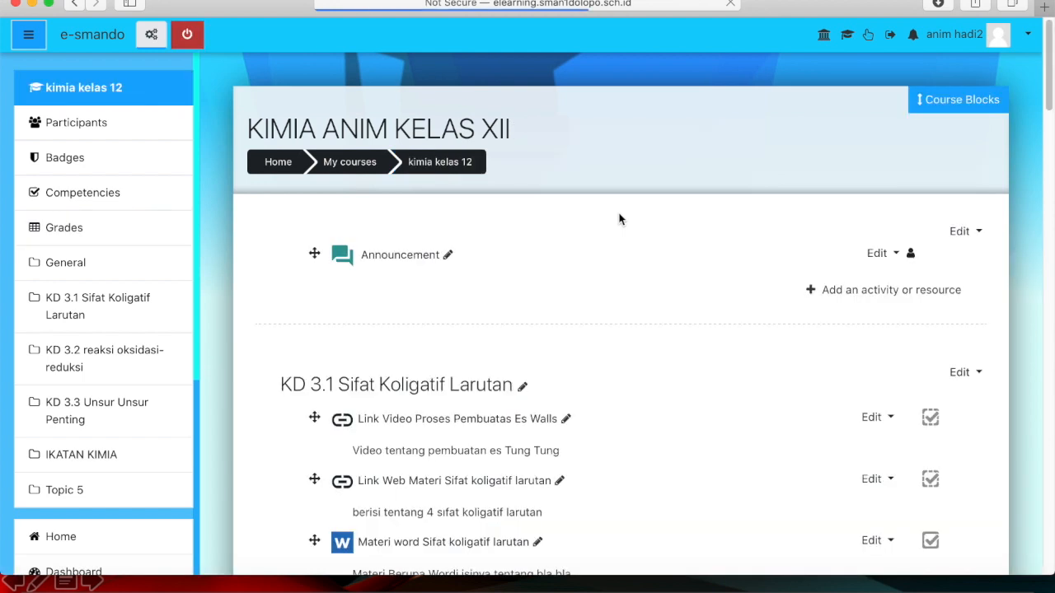
{"action": "scroll", "coordinate": [620, 219], "scroll_direction": "down", "scroll_amount": 10}
{"action": "scroll", "coordinate": [619, 219], "scroll_direction": "down", "scroll_amount": 8}
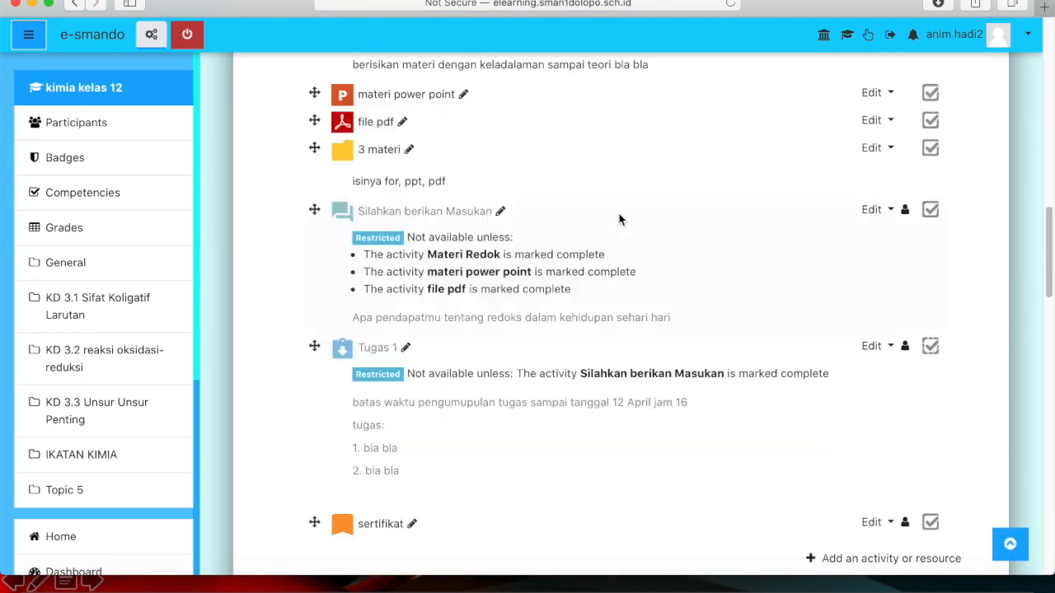
{"action": "scroll", "coordinate": [505, 297], "scroll_direction": "down", "scroll_amount": 10}
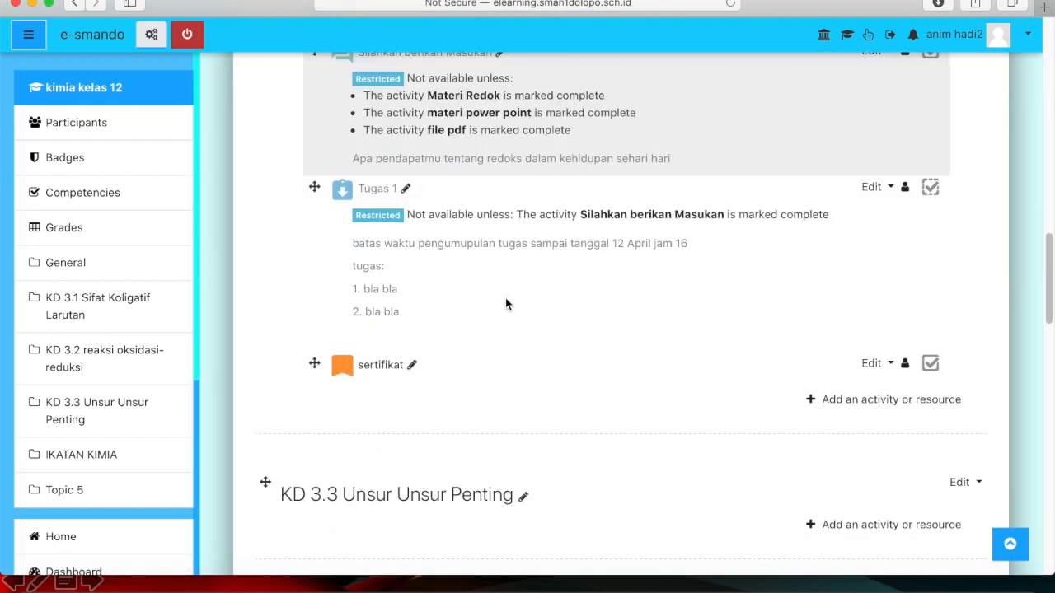
{"action": "scroll", "coordinate": [505, 298], "scroll_direction": "down", "scroll_amount": 10}
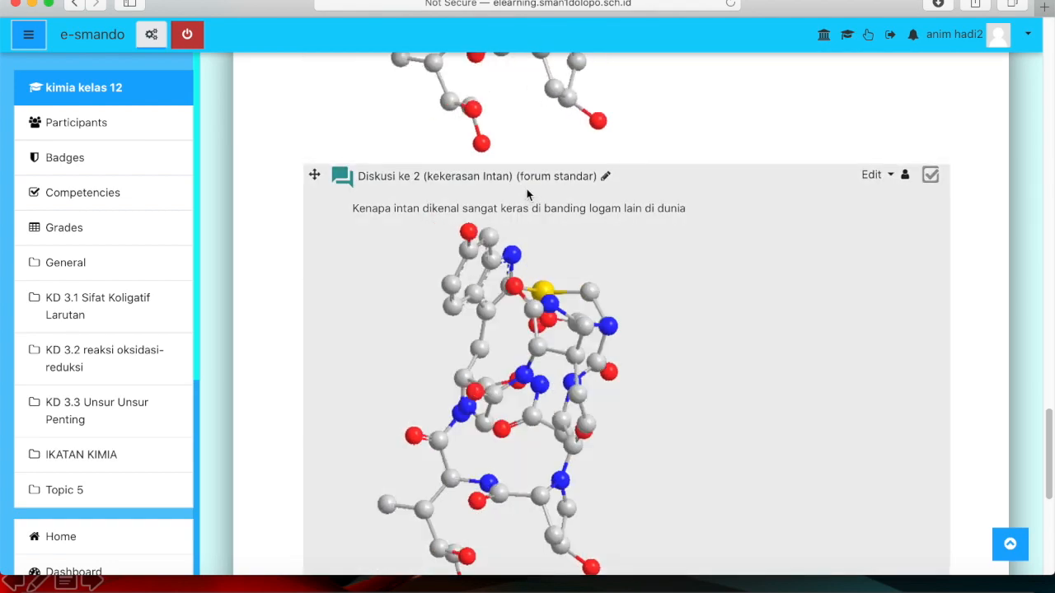
{"action": "left_click", "coordinate": [593, 183]}
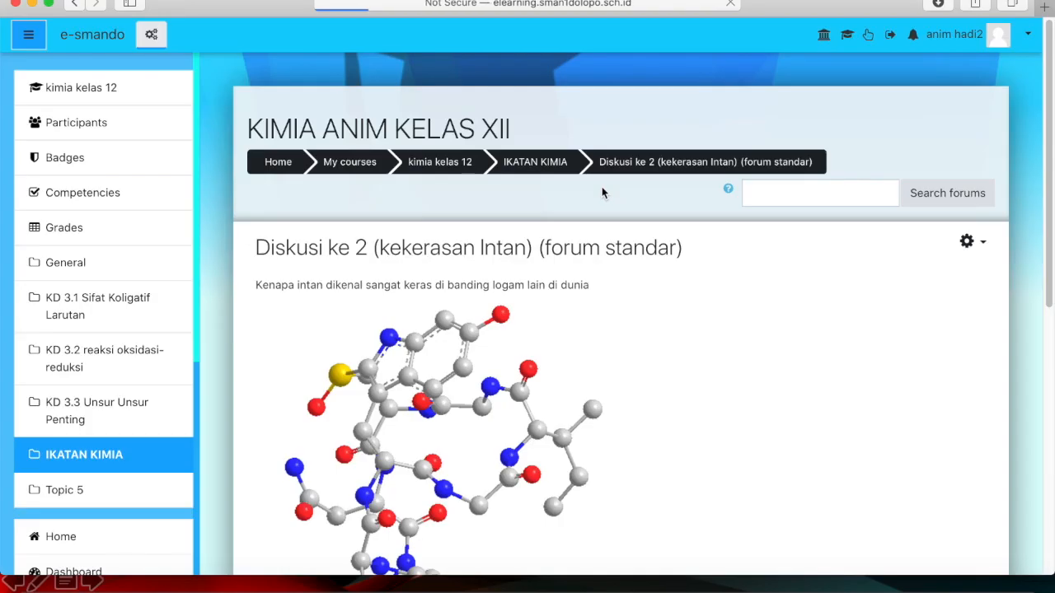
Open the discussion "Kekerasan intern (forum standar)" and check the student replies for a rating option.
{"action": "scroll", "coordinate": [602, 187], "scroll_direction": "down", "scroll_amount": 5}
{"action": "scroll", "coordinate": [602, 197], "scroll_direction": "down", "scroll_amount": 3}
{"action": "left_click", "coordinate": [701, 293]}
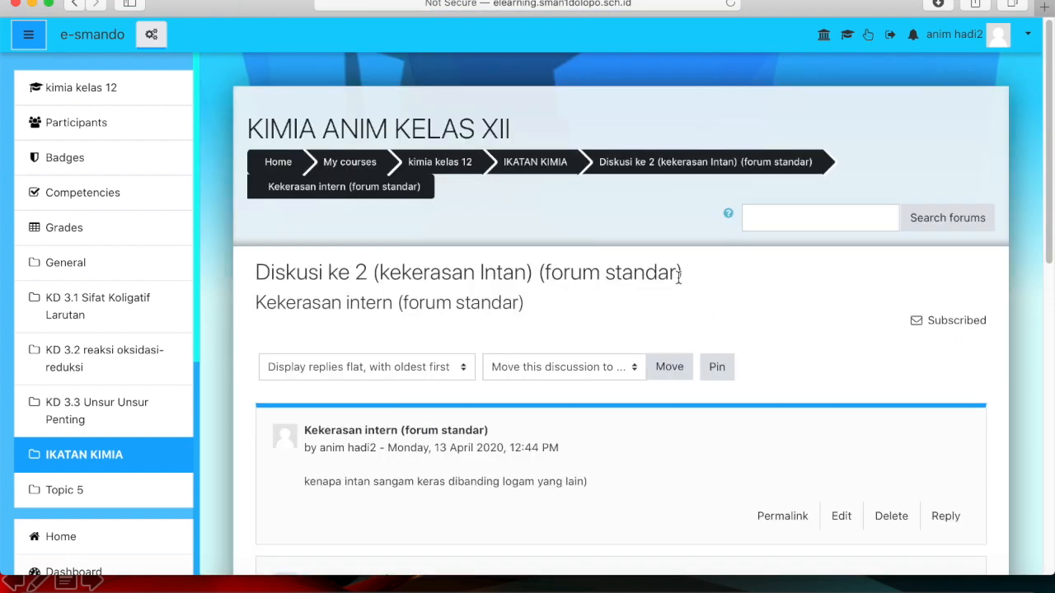
{"action": "scroll", "coordinate": [679, 284], "scroll_direction": "down", "scroll_amount": 10}
{"action": "scroll", "coordinate": [679, 284], "scroll_direction": "down", "scroll_amount": 3}
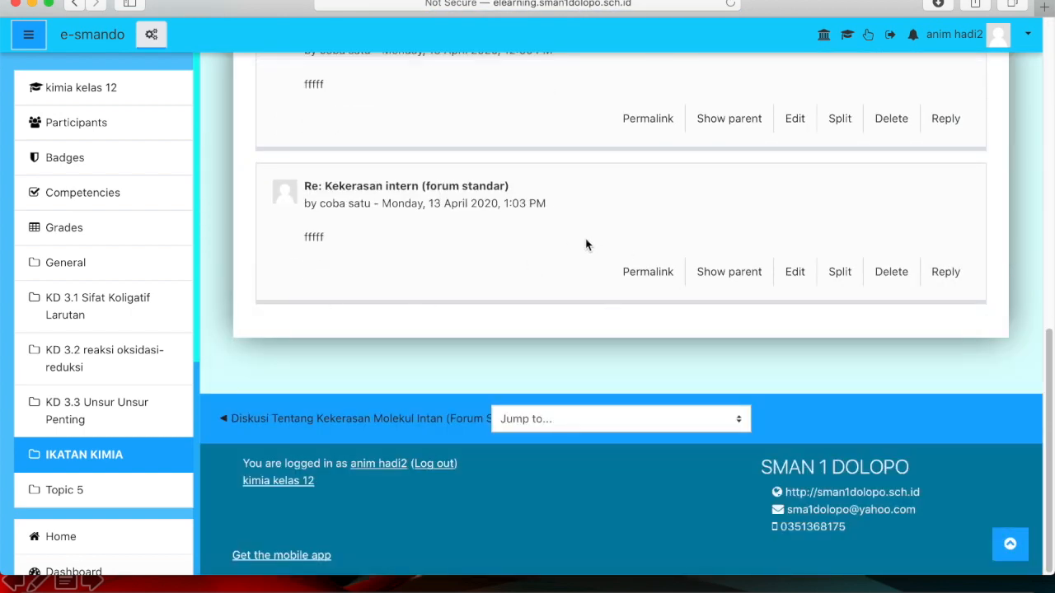
{"action": "scroll", "coordinate": [587, 241], "scroll_direction": "up", "scroll_amount": 15}
{"action": "scroll", "coordinate": [593, 235], "scroll_direction": "down", "scroll_amount": 1}
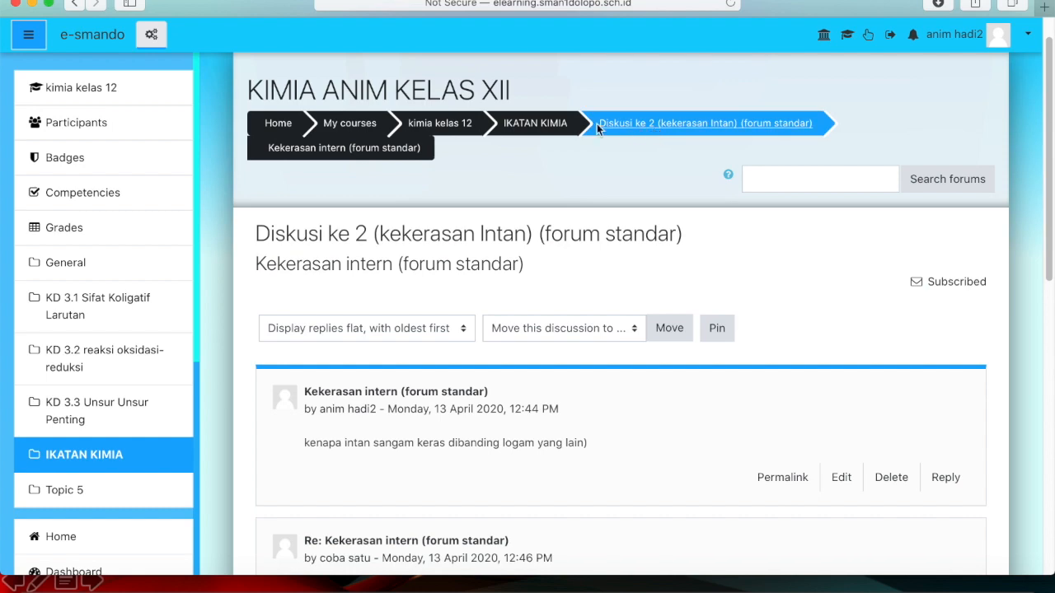
Return to the IKATAN KIMIA section and open the settings of "Diskusi ke 2 (kekerasan Intan) (forum standar)".
{"action": "left_click", "coordinate": [536, 122]}
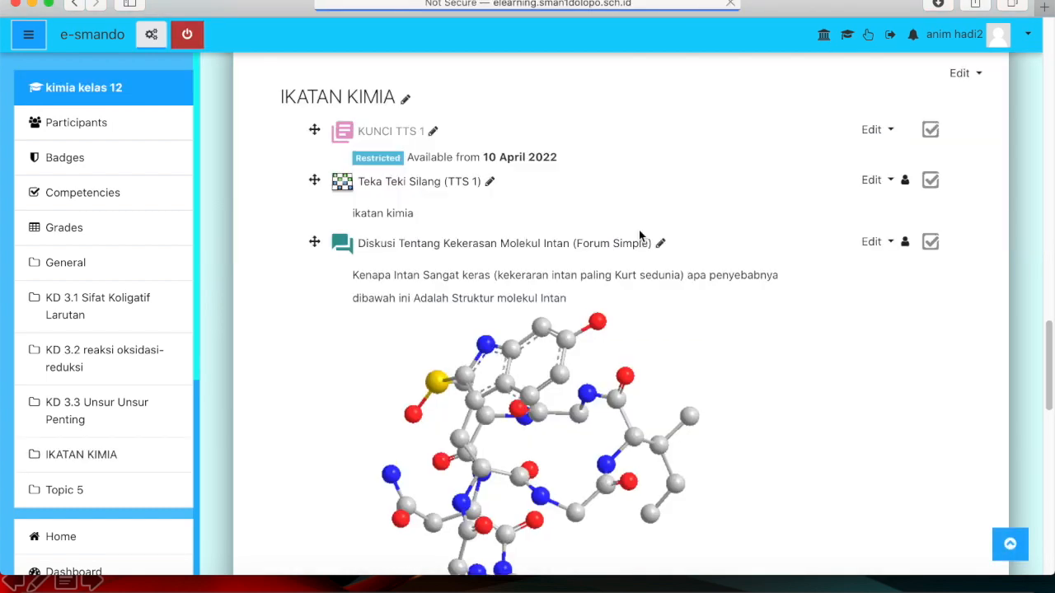
{"action": "scroll", "coordinate": [641, 237], "scroll_direction": "down", "scroll_amount": 6}
{"action": "scroll", "coordinate": [640, 236], "scroll_direction": "up", "scroll_amount": 6}
{"action": "scroll", "coordinate": [641, 237], "scroll_direction": "down", "scroll_amount": 1}
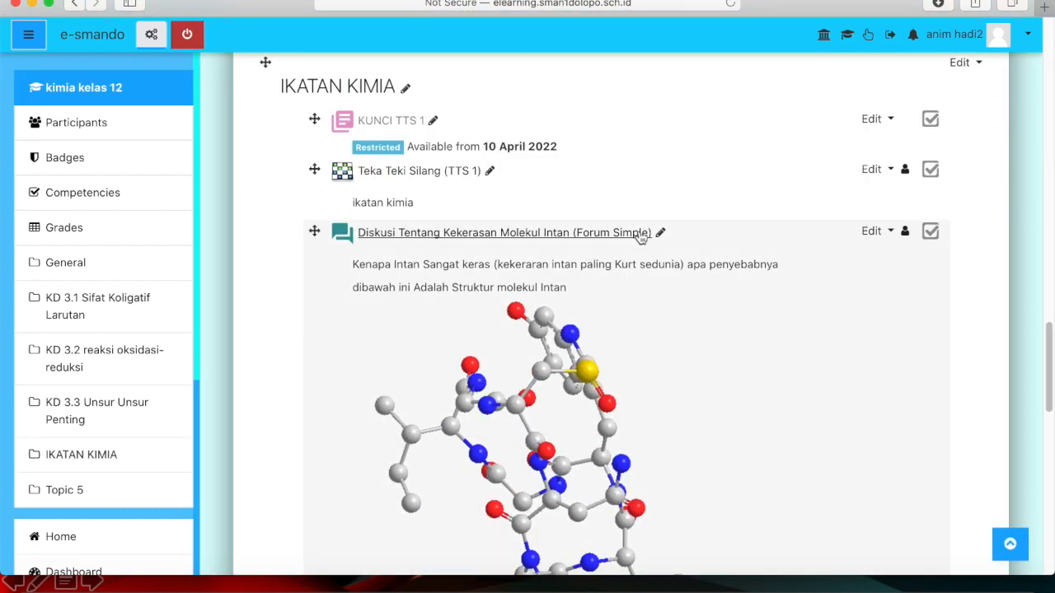
{"action": "scroll", "coordinate": [734, 229], "scroll_direction": "down", "scroll_amount": 6}
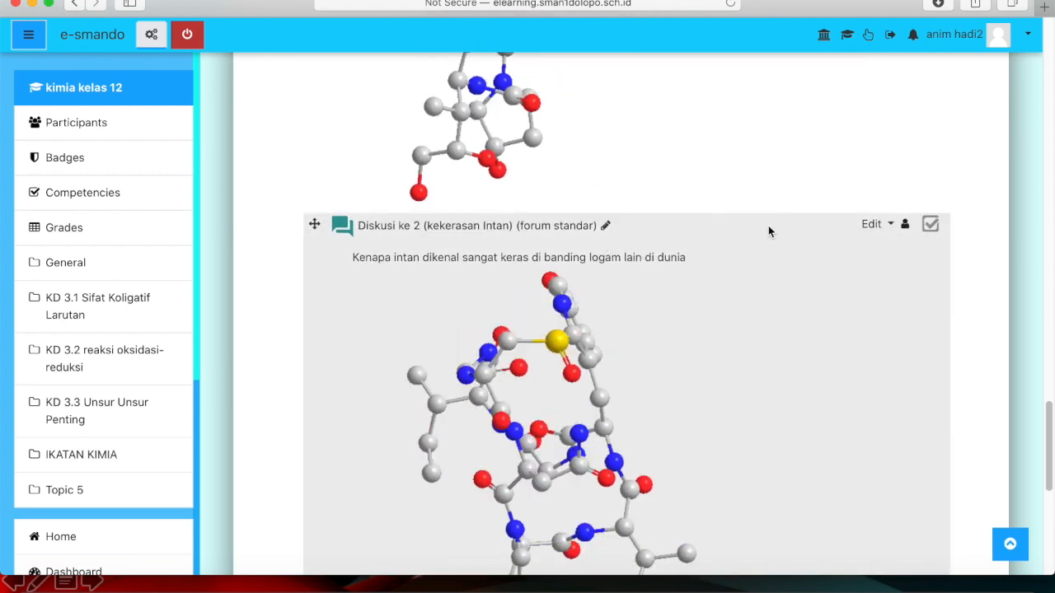
{"action": "left_click", "coordinate": [876, 224]}
{"action": "left_click", "coordinate": [853, 313]}
{"action": "scroll", "coordinate": [699, 278], "scroll_direction": "down", "scroll_amount": 10}
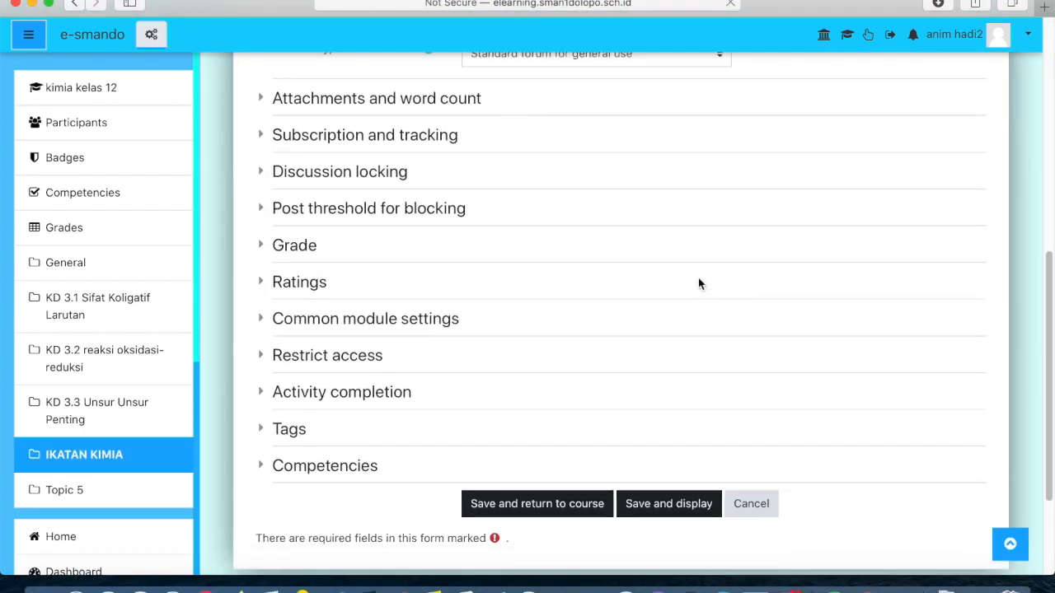
Set the forum's ratings aggregate type to Maximum rating with a point scale, then save and return to the course.
{"action": "left_click", "coordinate": [262, 263]}
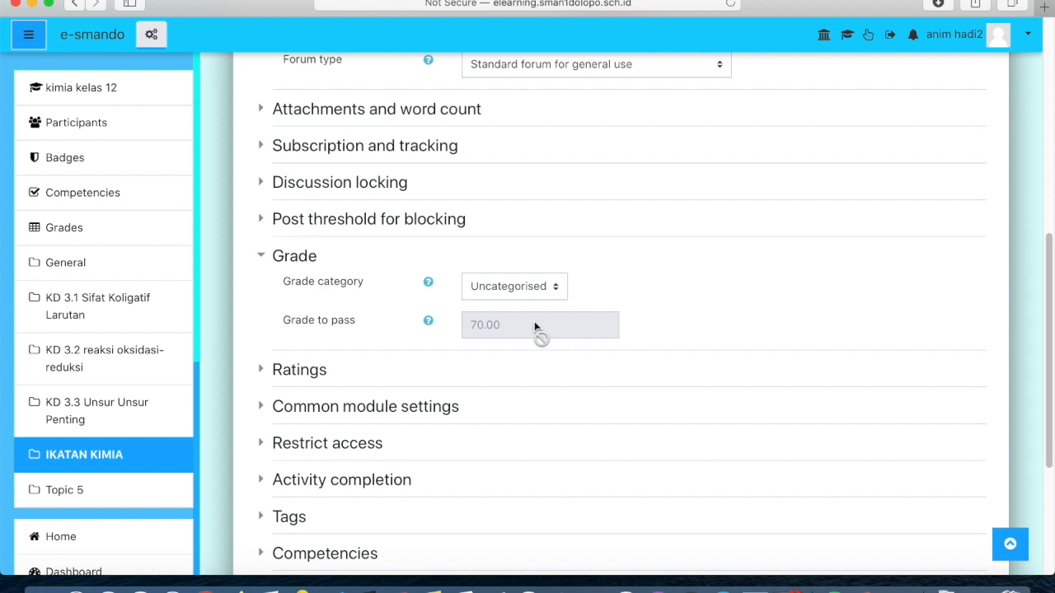
{"action": "left_click", "coordinate": [262, 373]}
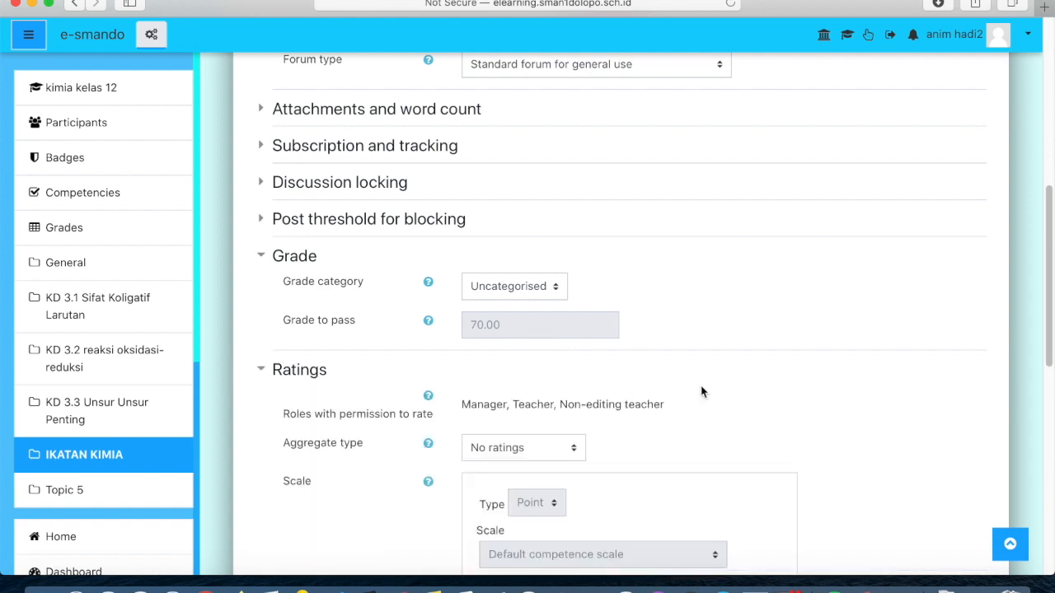
{"action": "scroll", "coordinate": [646, 326], "scroll_direction": "down", "scroll_amount": 2}
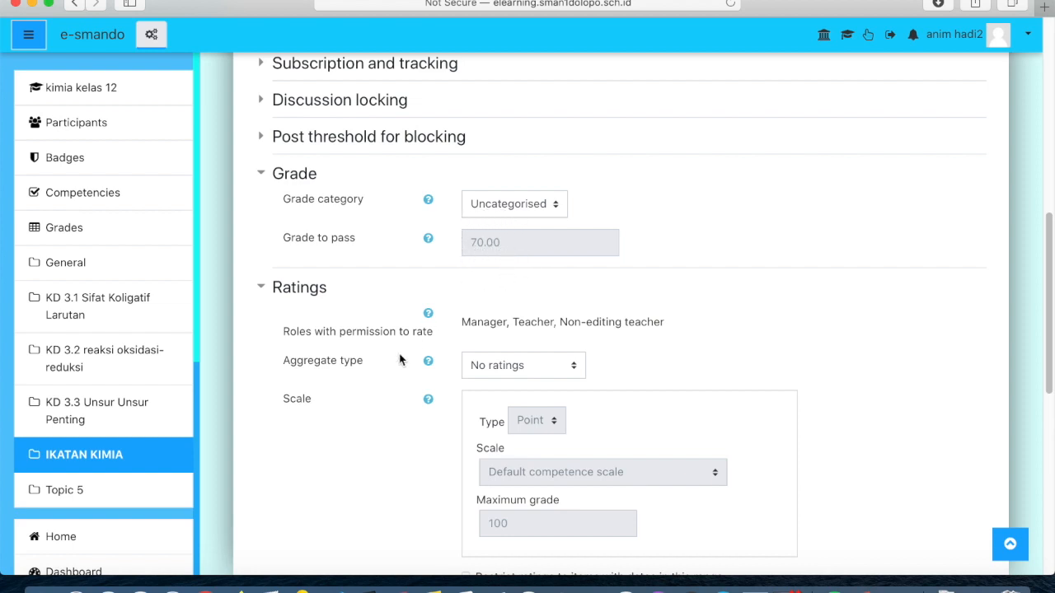
{"action": "scroll", "coordinate": [636, 351], "scroll_direction": "down", "scroll_amount": 1}
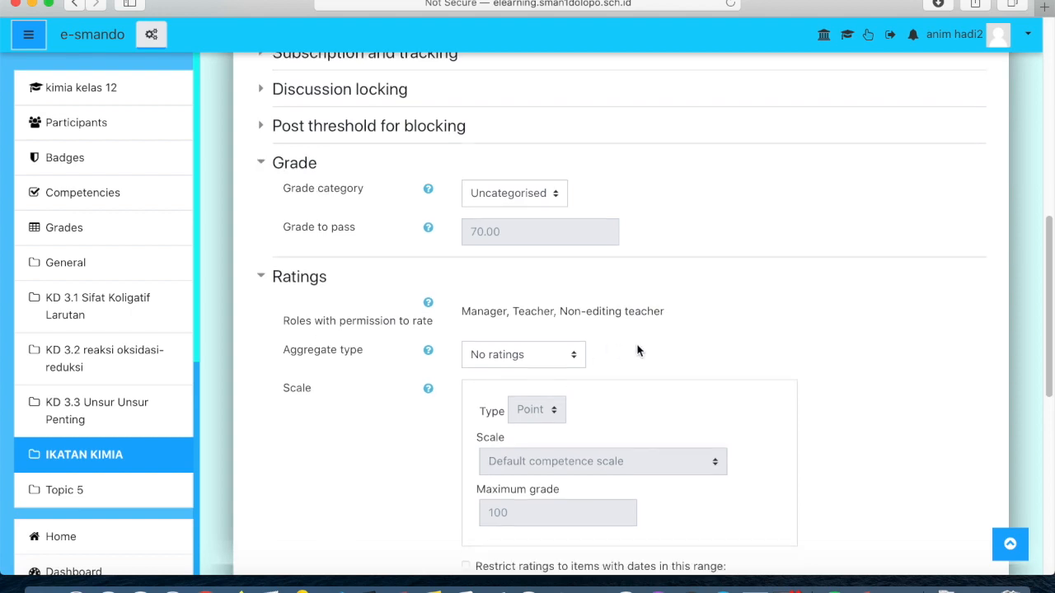
{"action": "left_click", "coordinate": [557, 346]}
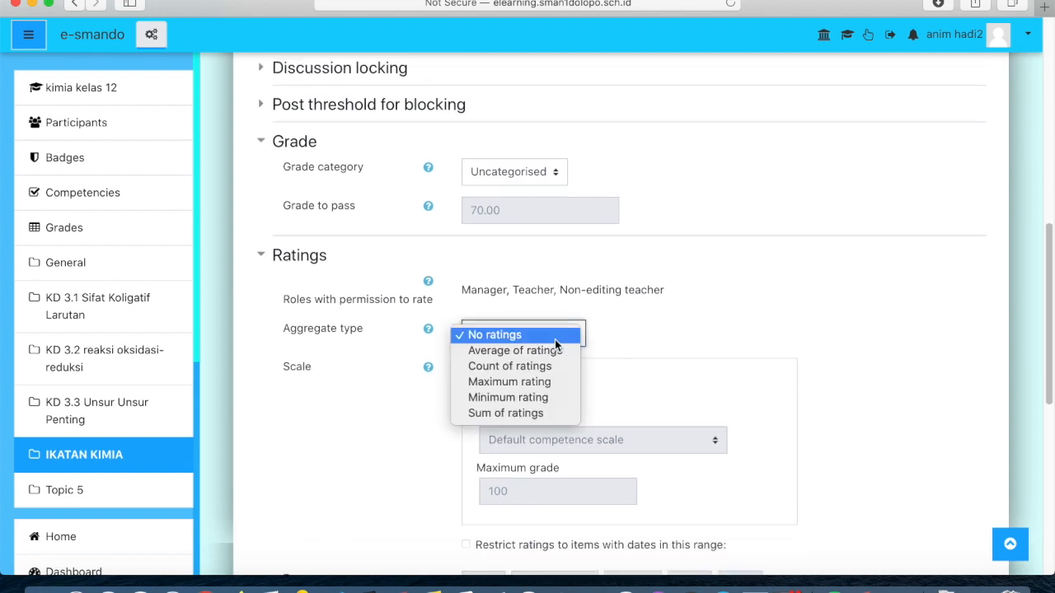
{"action": "left_click", "coordinate": [548, 383]}
{"action": "scroll", "coordinate": [693, 352], "scroll_direction": "down", "scroll_amount": 1}
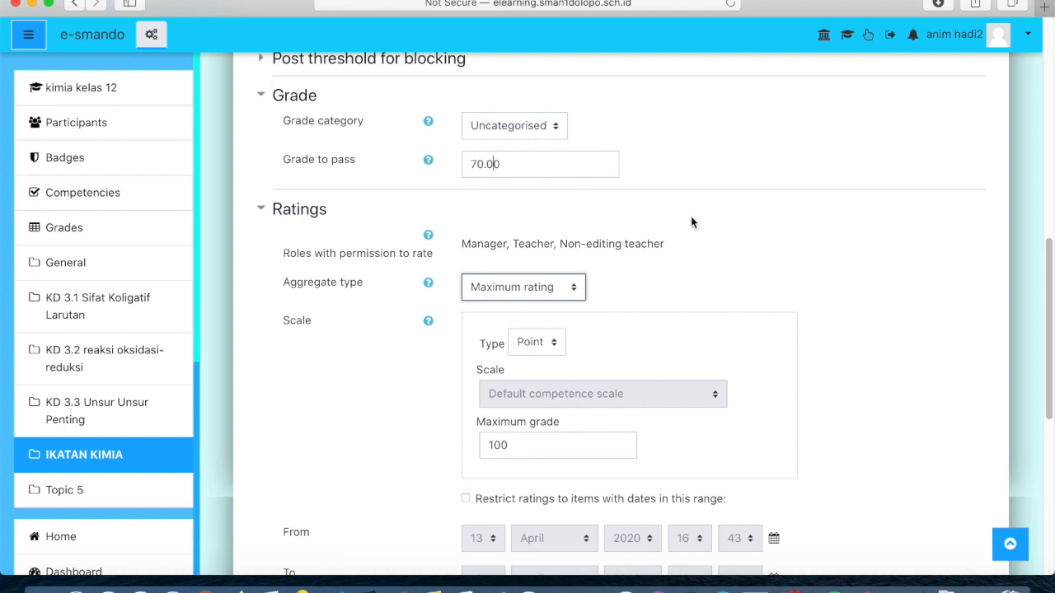
{"action": "scroll", "coordinate": [691, 220], "scroll_direction": "down", "scroll_amount": 5}
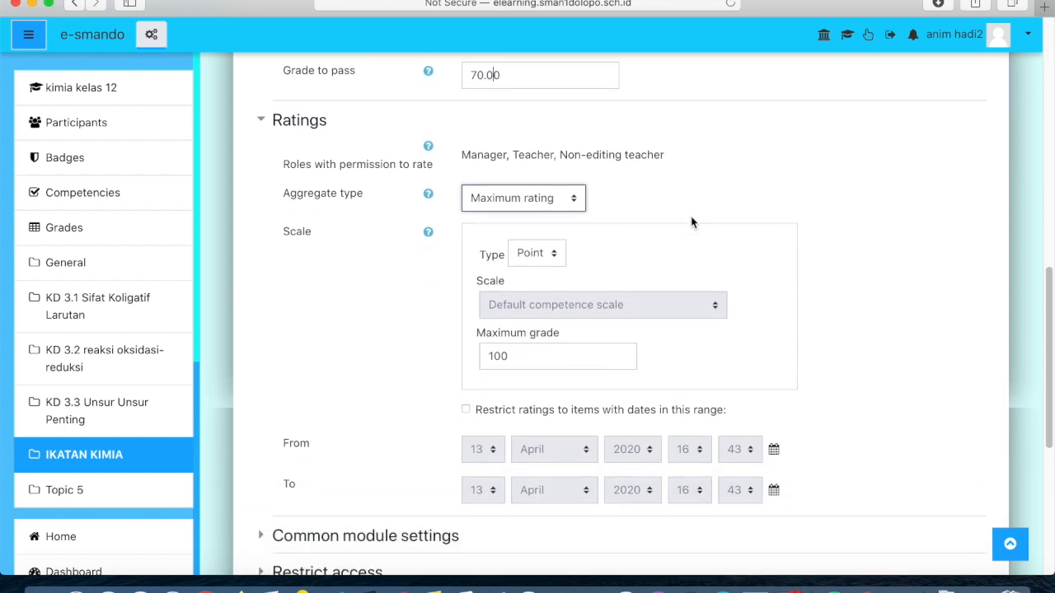
{"action": "scroll", "coordinate": [691, 219], "scroll_direction": "down", "scroll_amount": 4}
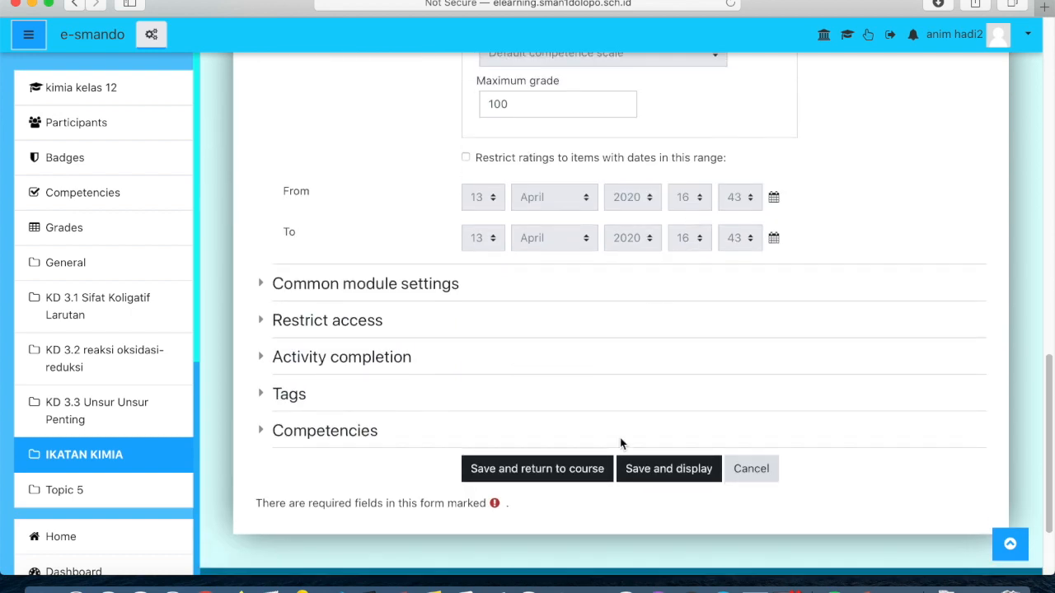
{"action": "left_click", "coordinate": [590, 478]}
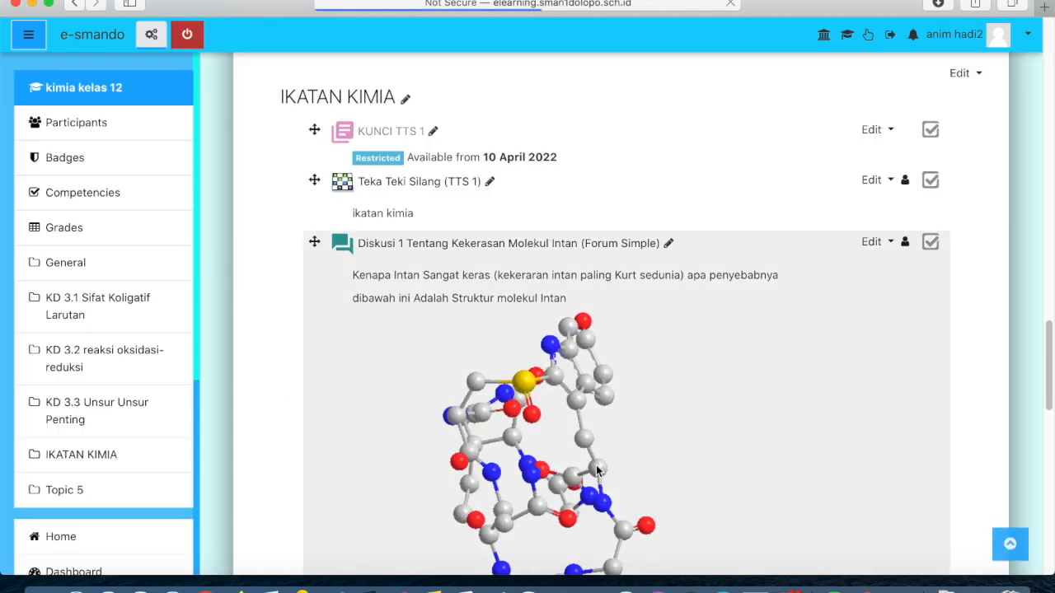
Open "Diskusi ke 2 (kekerasan Intan) (forum standar)" and go to the student replies in its discussion "Kekerasan intern (forum standar)".
{"action": "scroll", "coordinate": [651, 352], "scroll_direction": "down", "scroll_amount": 10}
{"action": "scroll", "coordinate": [650, 352], "scroll_direction": "down", "scroll_amount": 3}
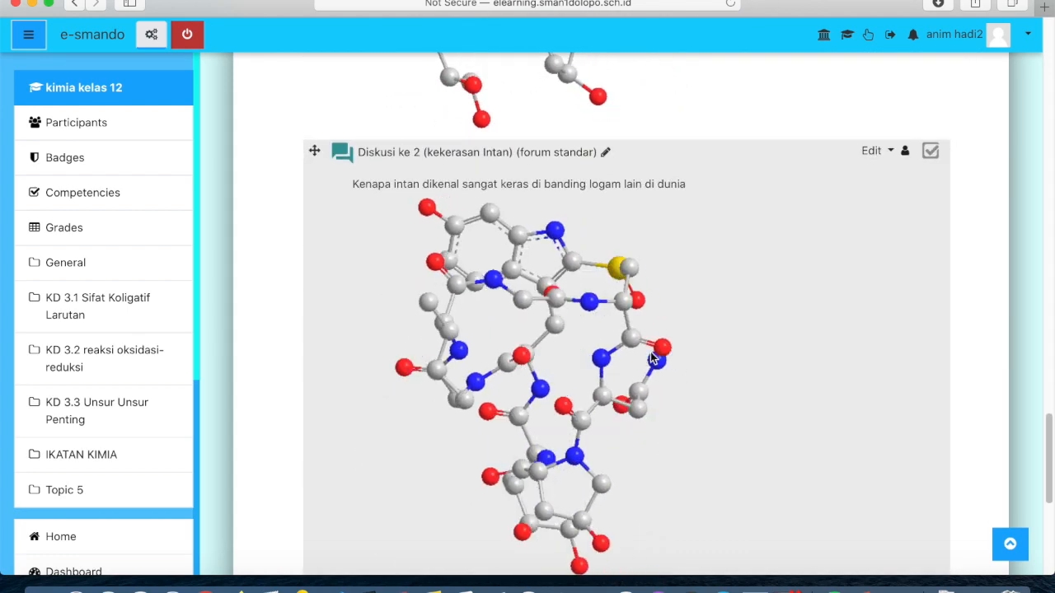
{"action": "scroll", "coordinate": [650, 352], "scroll_direction": "up", "scroll_amount": 3}
{"action": "scroll", "coordinate": [651, 352], "scroll_direction": "down", "scroll_amount": 1}
{"action": "scroll", "coordinate": [650, 352], "scroll_direction": "down", "scroll_amount": 5}
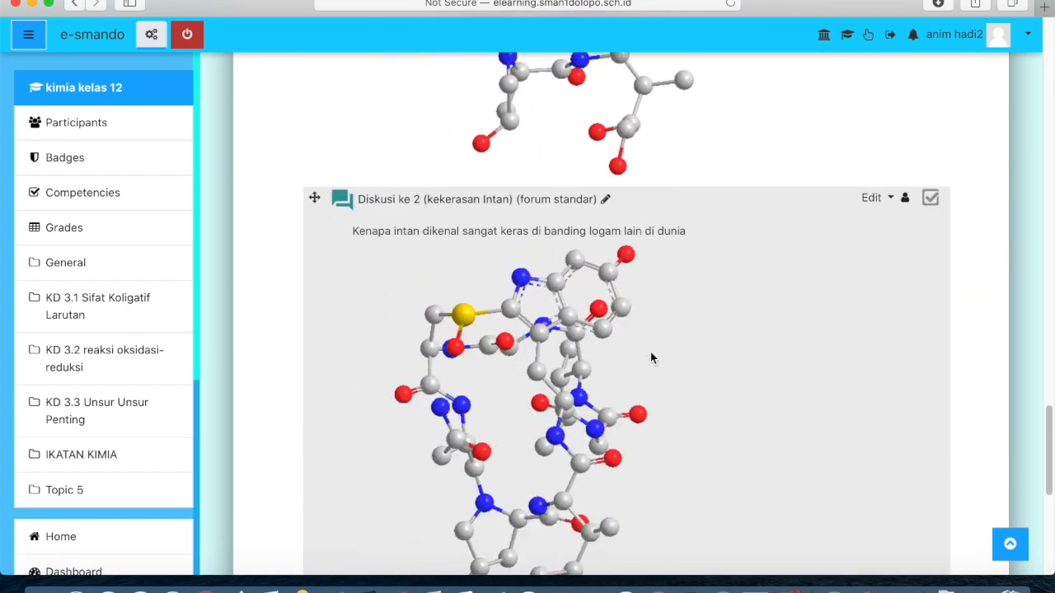
{"action": "scroll", "coordinate": [650, 352], "scroll_direction": "up", "scroll_amount": 2}
{"action": "scroll", "coordinate": [651, 358], "scroll_direction": "up", "scroll_amount": 2}
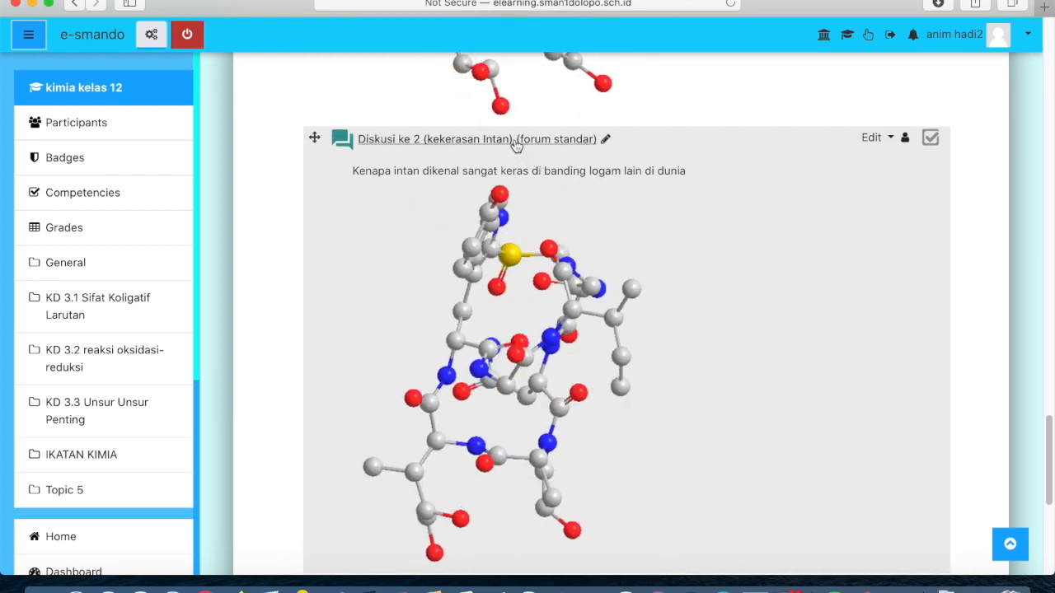
{"action": "left_click", "coordinate": [514, 139]}
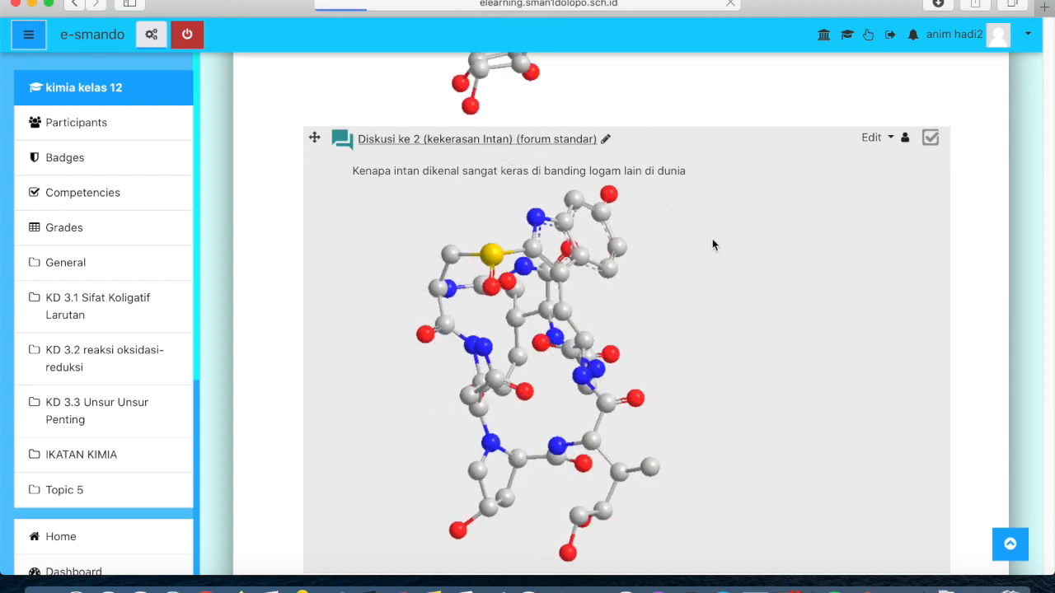
{"action": "scroll", "coordinate": [712, 243], "scroll_direction": "down", "scroll_amount": 10}
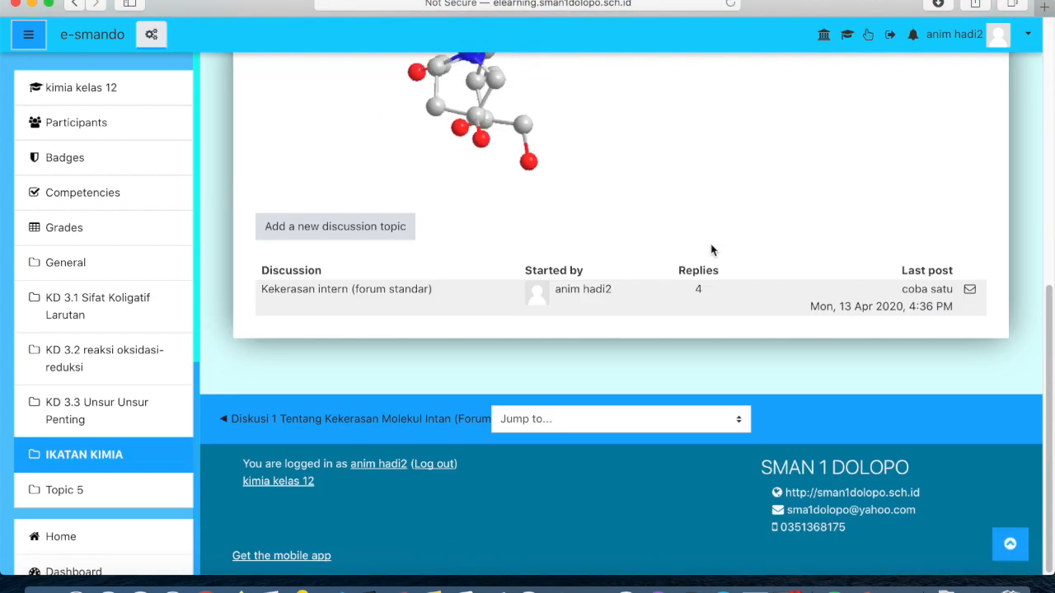
{"action": "left_click", "coordinate": [698, 292]}
{"action": "scroll", "coordinate": [700, 294], "scroll_direction": "down", "scroll_amount": 5}
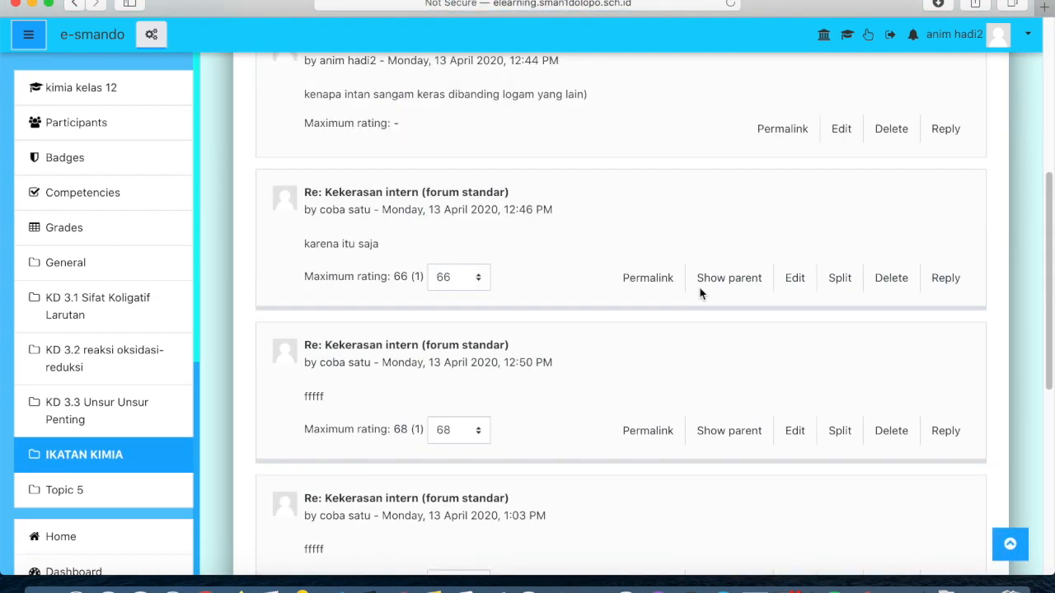
{"action": "scroll", "coordinate": [572, 293], "scroll_direction": "down", "scroll_amount": 1}
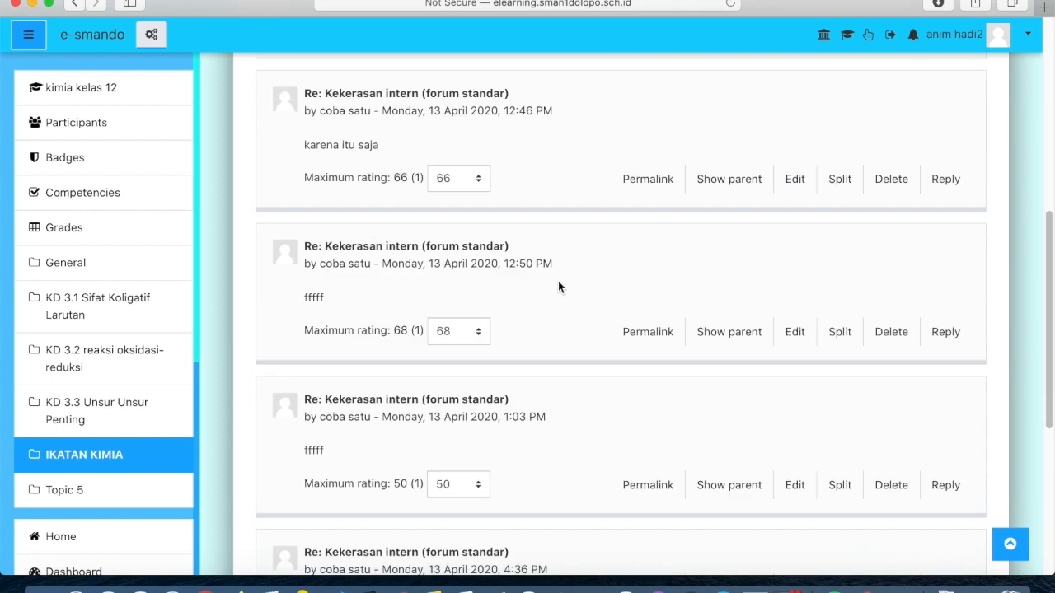
Change the rating of the student's 12:46 PM reply to 69 and look over the ratings of the other replies.
{"action": "left_click", "coordinate": [470, 179]}
{"action": "left_click", "coordinate": [452, 228]}
{"action": "left_click", "coordinate": [462, 330]}
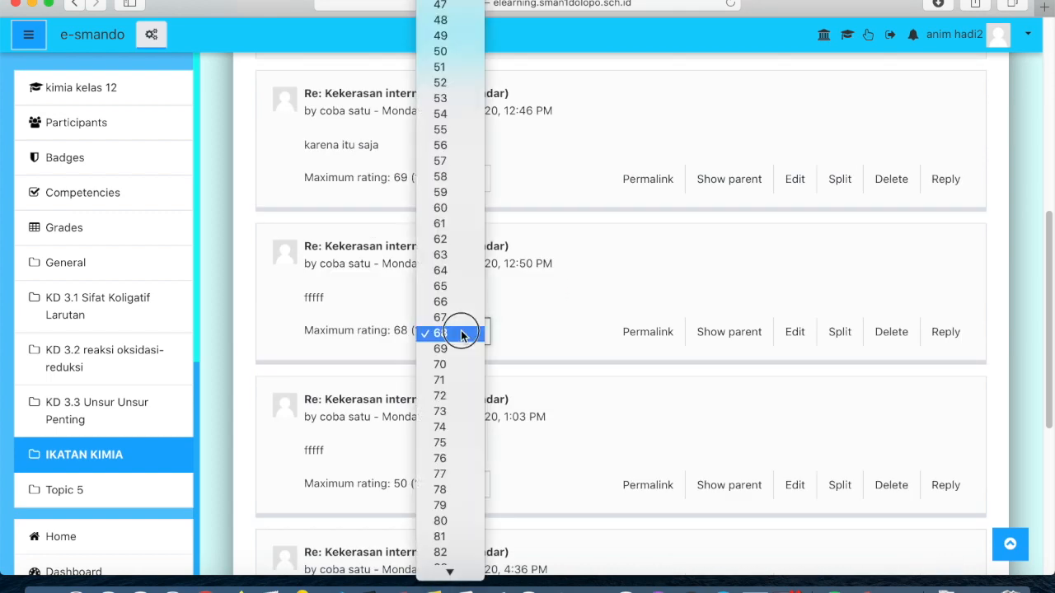
{"action": "left_click", "coordinate": [508, 351]}
{"action": "scroll", "coordinate": [501, 346], "scroll_direction": "down", "scroll_amount": 5}
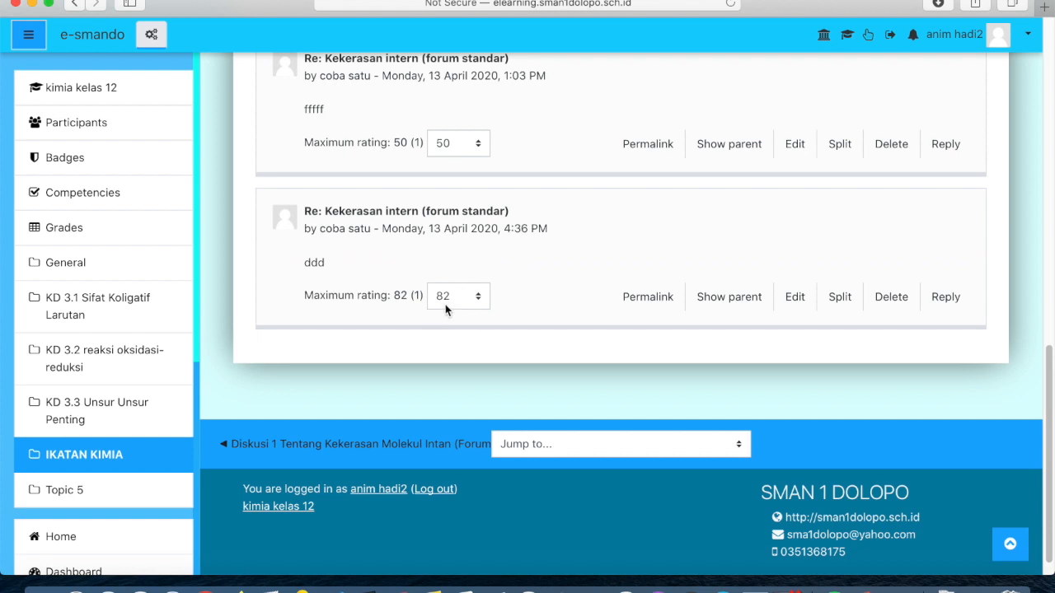
{"action": "scroll", "coordinate": [560, 275], "scroll_direction": "up", "scroll_amount": 1}
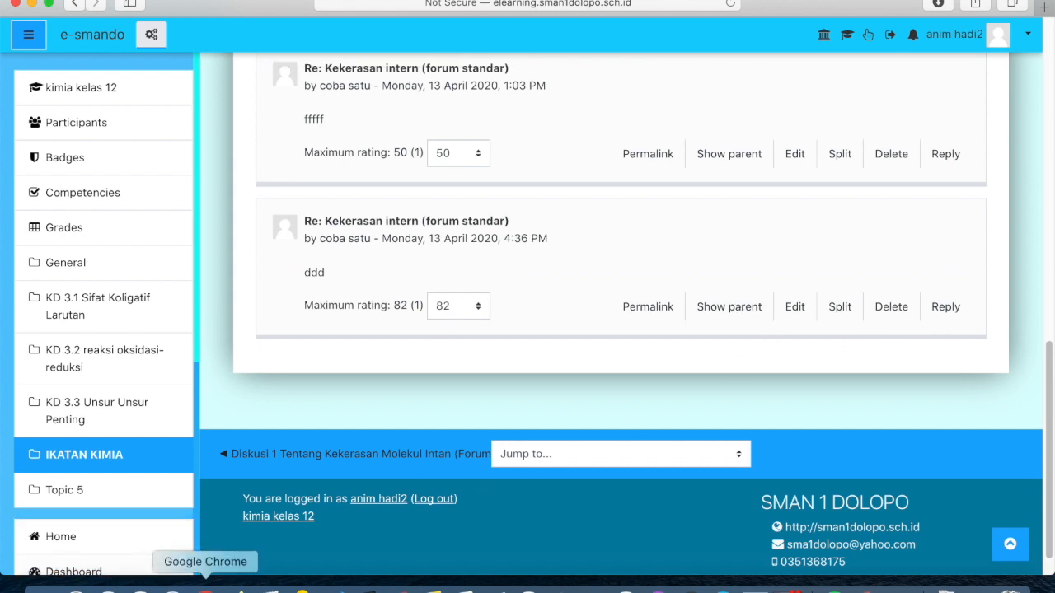
Switch to the student's session in Google Chrome and reopen the "Kekerasan intern (forum standar)" discussion at its last reply.
{"action": "left_click", "coordinate": [205, 586]}
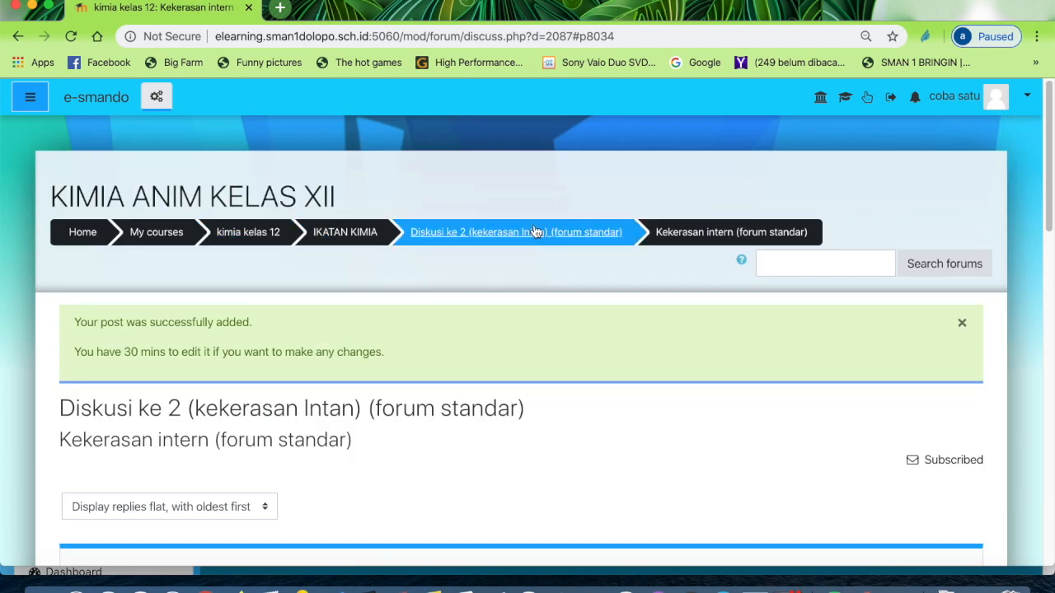
{"action": "left_click", "coordinate": [514, 236]}
{"action": "scroll", "coordinate": [502, 307], "scroll_direction": "down", "scroll_amount": 10}
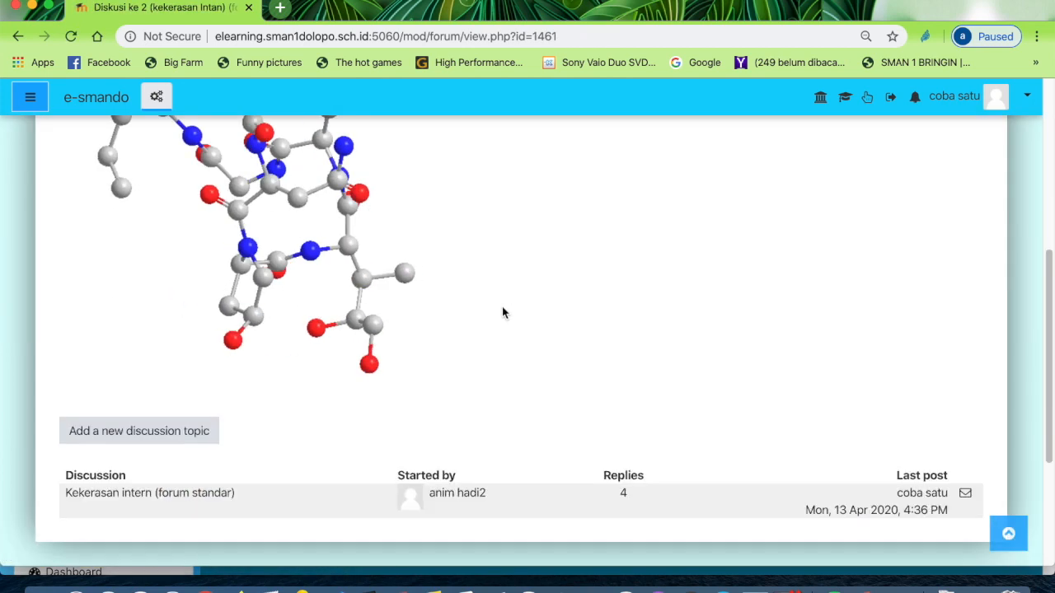
{"action": "left_click", "coordinate": [623, 370]}
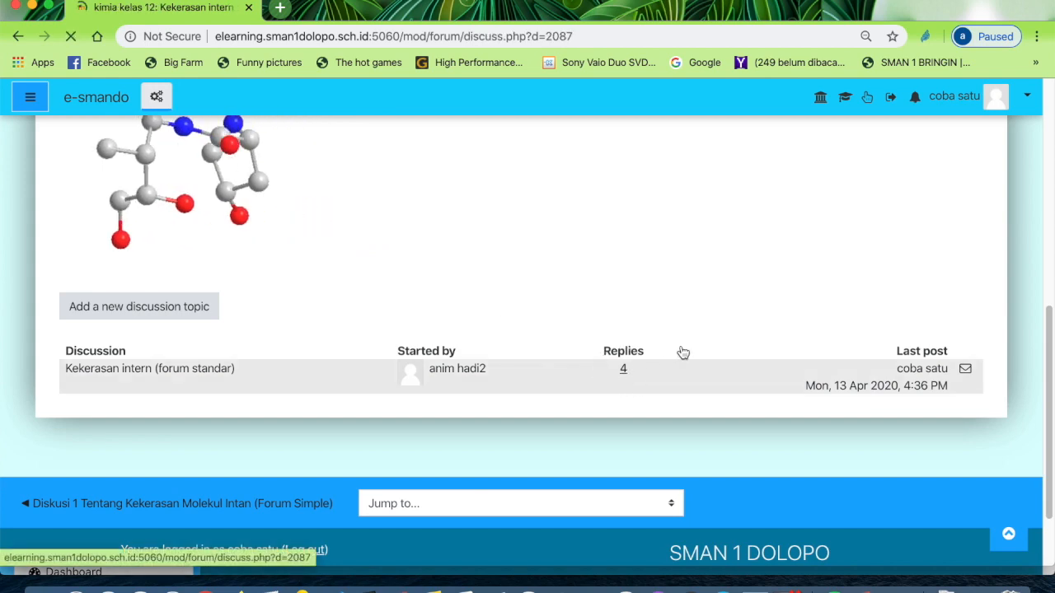
{"action": "scroll", "coordinate": [688, 346], "scroll_direction": "down", "scroll_amount": 10}
{"action": "scroll", "coordinate": [689, 346], "scroll_direction": "down", "scroll_amount": 5}
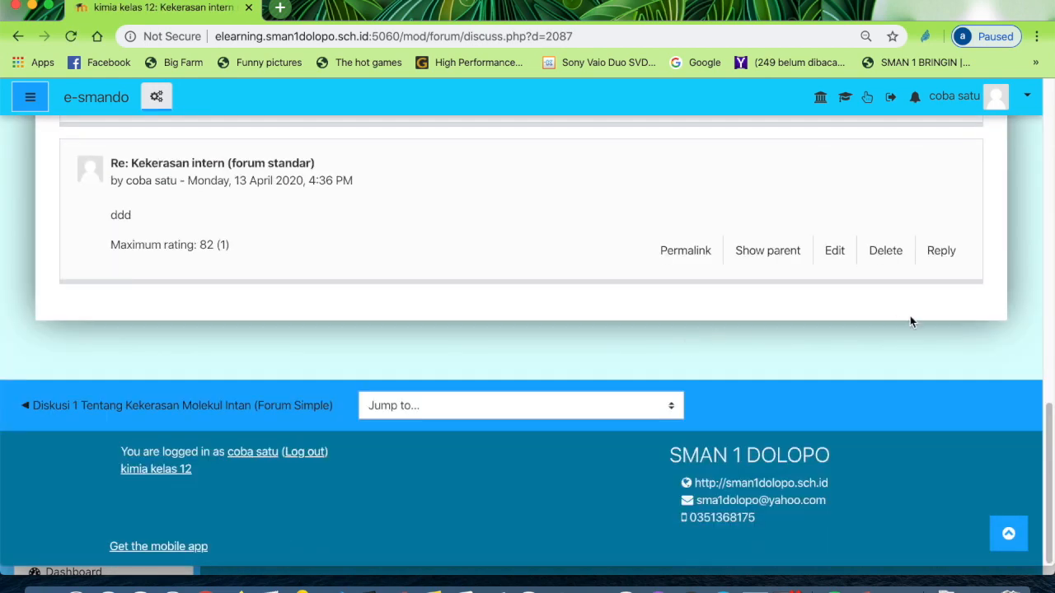
As the student, answer the 4:36 PM post with the message "ff" and post it to the forum.
{"action": "left_click", "coordinate": [943, 259]}
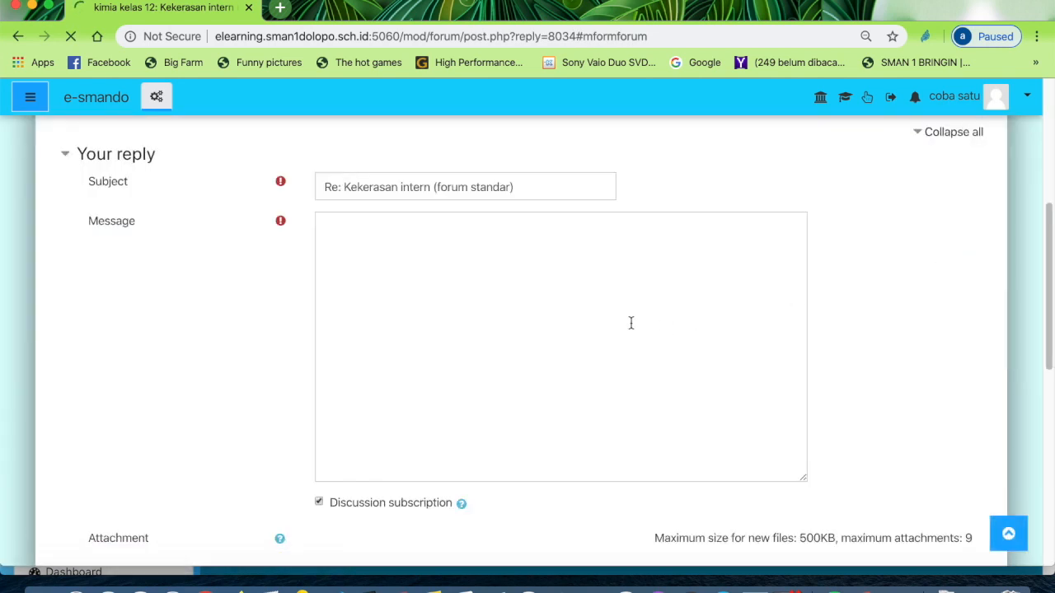
{"action": "left_click", "coordinate": [391, 281]}
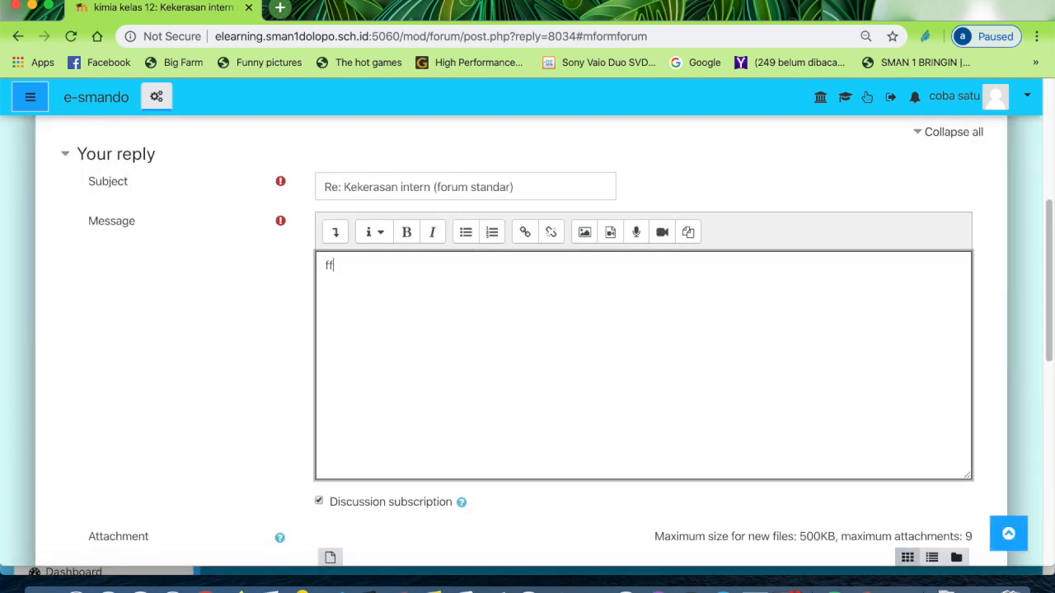
{"action": "scroll", "coordinate": [399, 324], "scroll_direction": "down", "scroll_amount": 10}
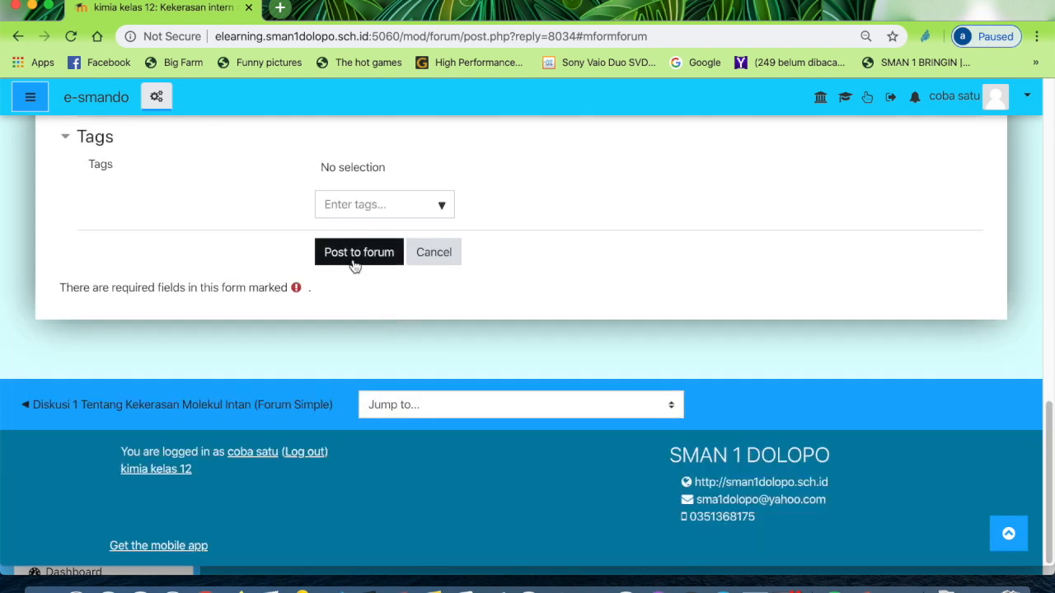
{"action": "left_click", "coordinate": [355, 262]}
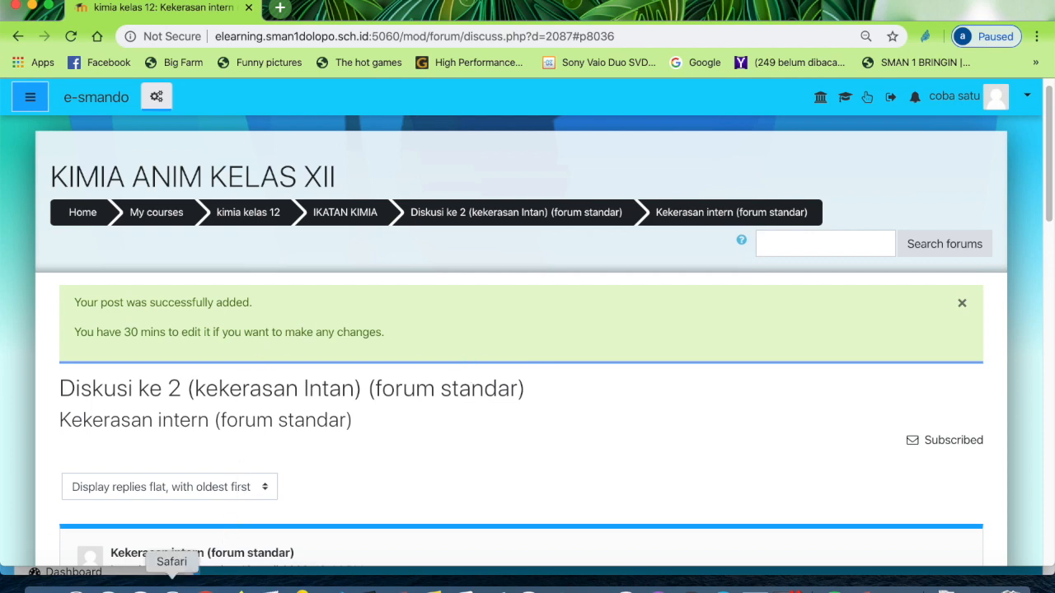
Switch back to the teacher's session in Safari and reopen "Diskusi ke 2 (kekerasan Intan) (forum standar)" from the kimia kelas 12 course.
{"action": "left_click", "coordinate": [178, 586]}
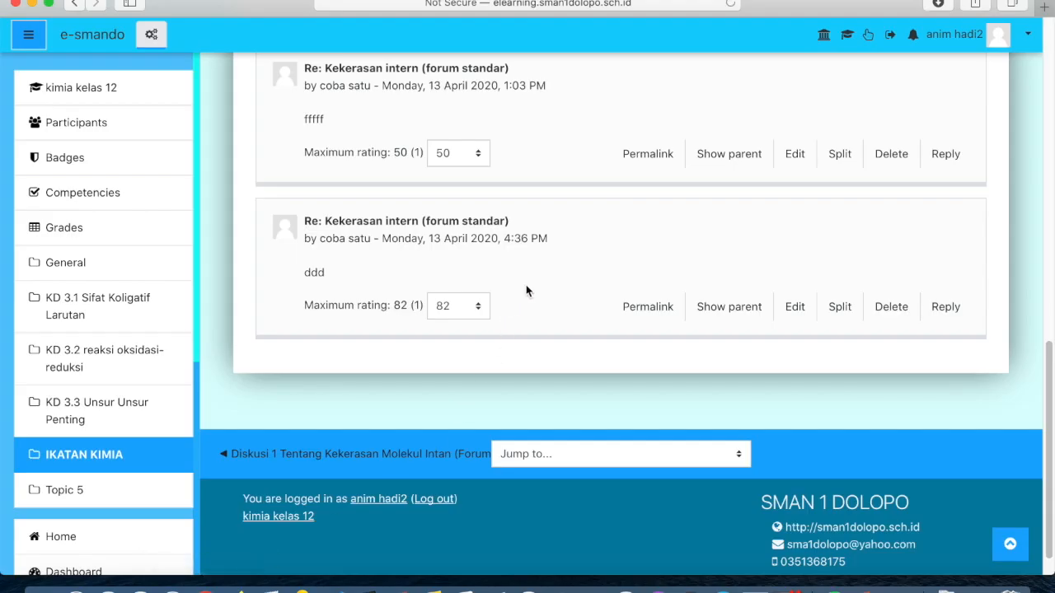
{"action": "scroll", "coordinate": [528, 291], "scroll_direction": "up", "scroll_amount": 15}
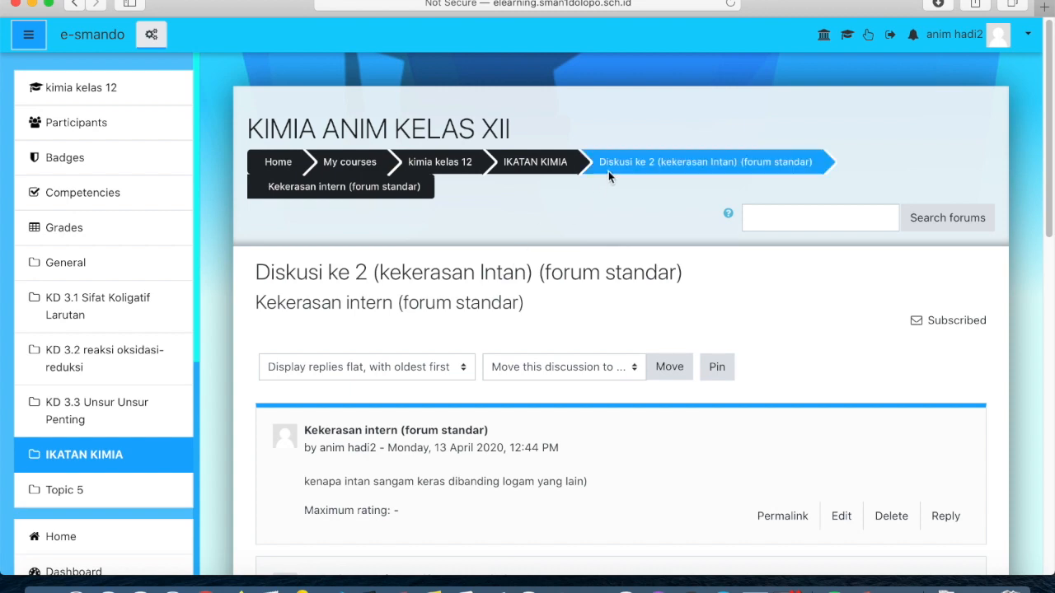
{"action": "left_click", "coordinate": [440, 161]}
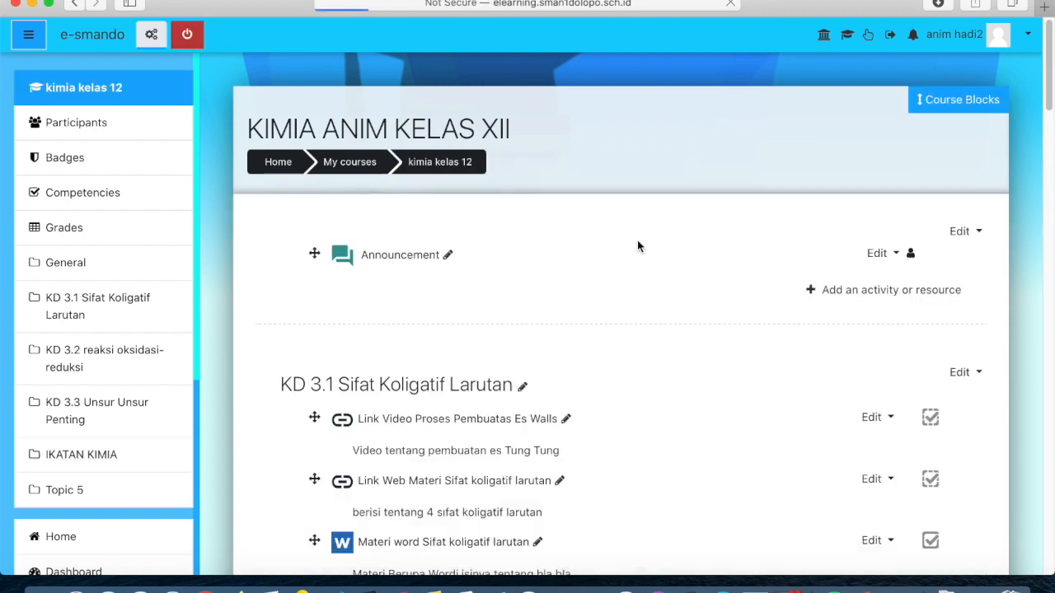
{"action": "scroll", "coordinate": [637, 248], "scroll_direction": "down", "scroll_amount": 20}
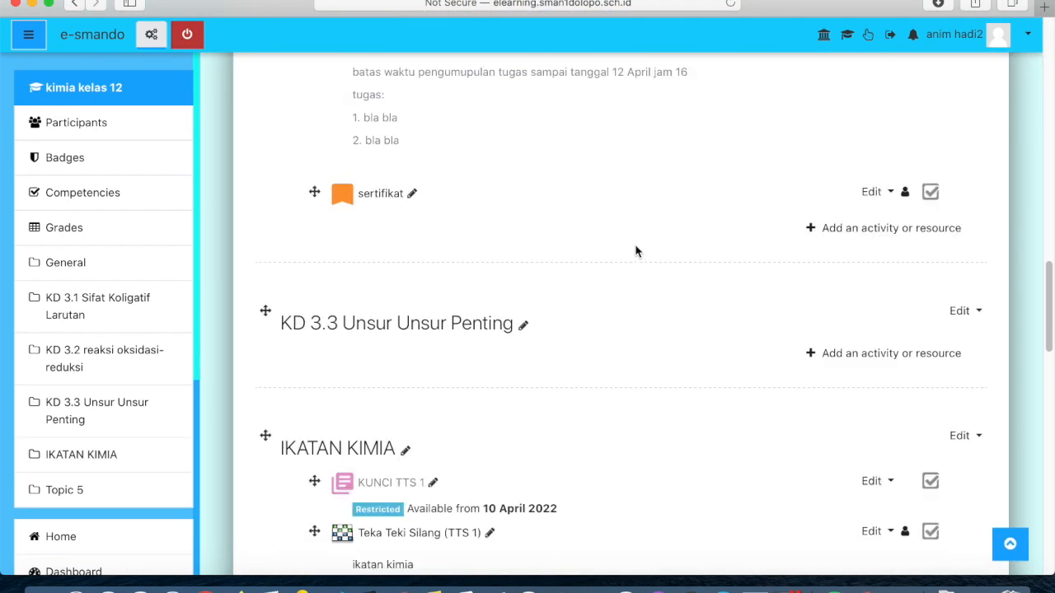
{"action": "scroll", "coordinate": [635, 251], "scroll_direction": "down", "scroll_amount": 6}
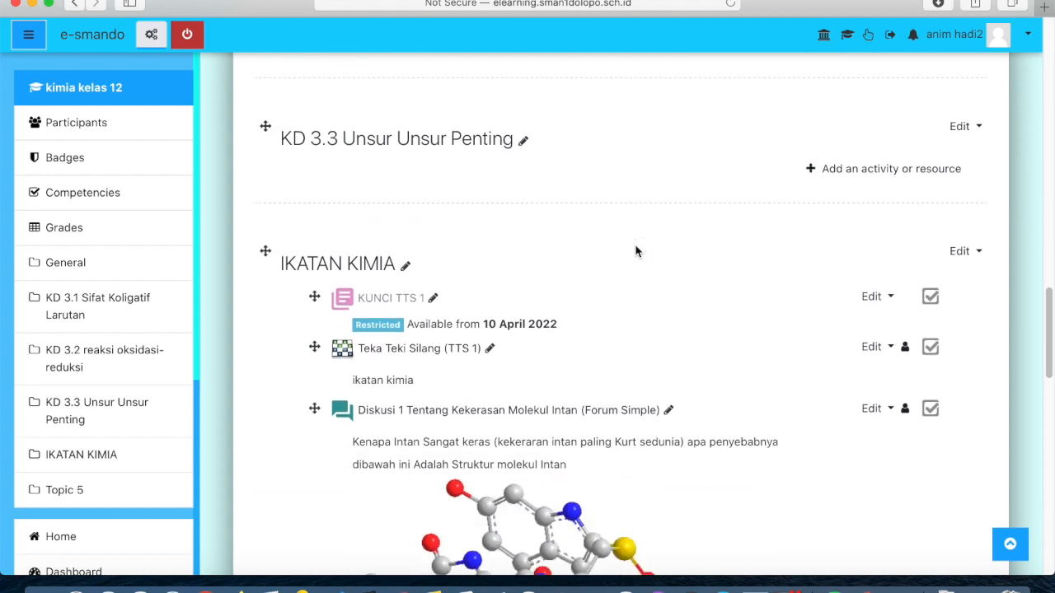
{"action": "scroll", "coordinate": [636, 251], "scroll_direction": "down", "scroll_amount": 9}
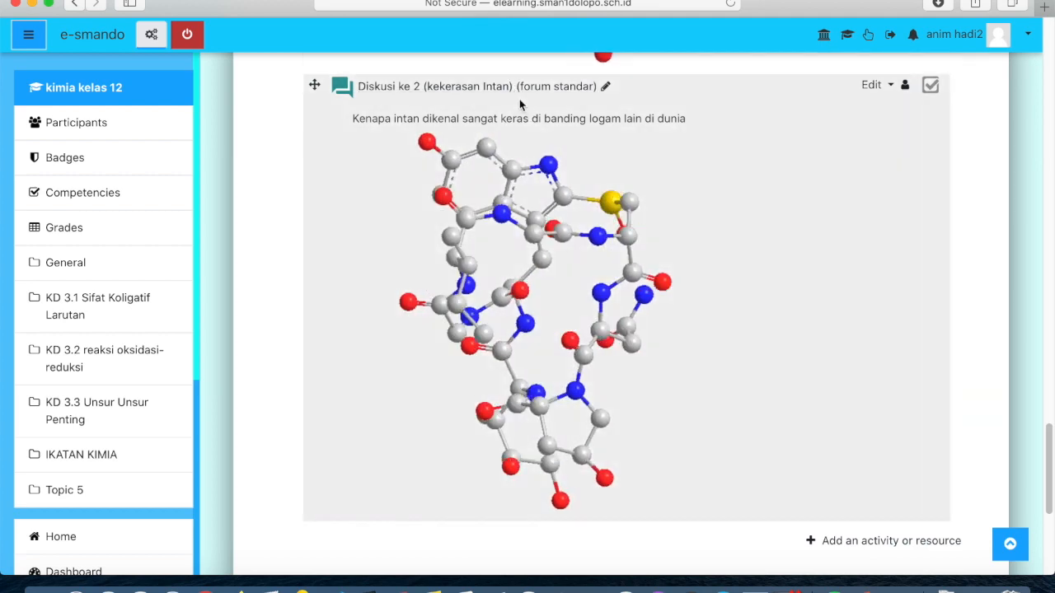
{"action": "left_click", "coordinate": [520, 91]}
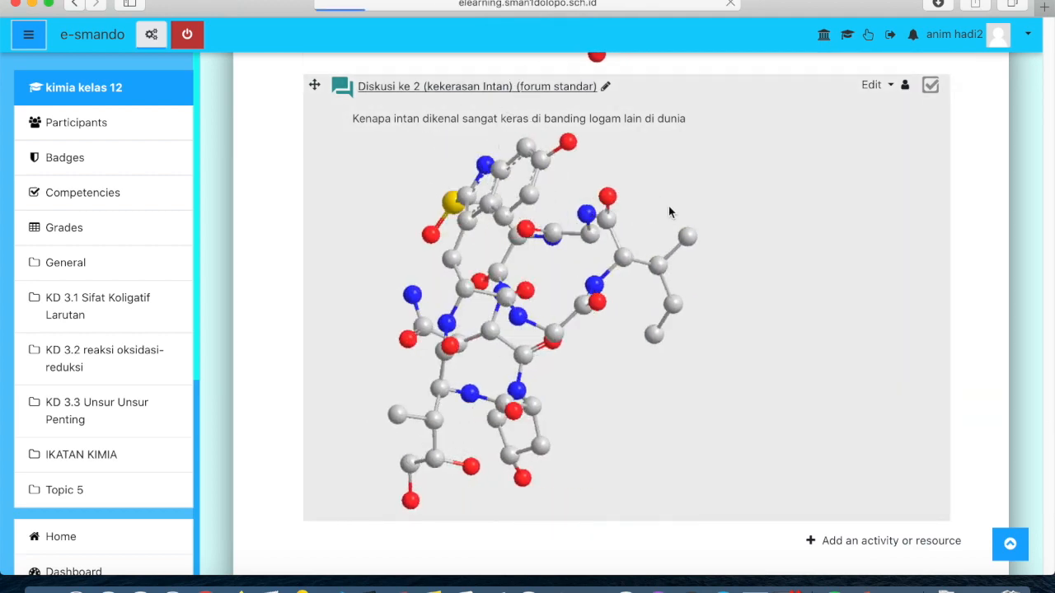
{"action": "scroll", "coordinate": [683, 227], "scroll_direction": "down", "scroll_amount": 10}
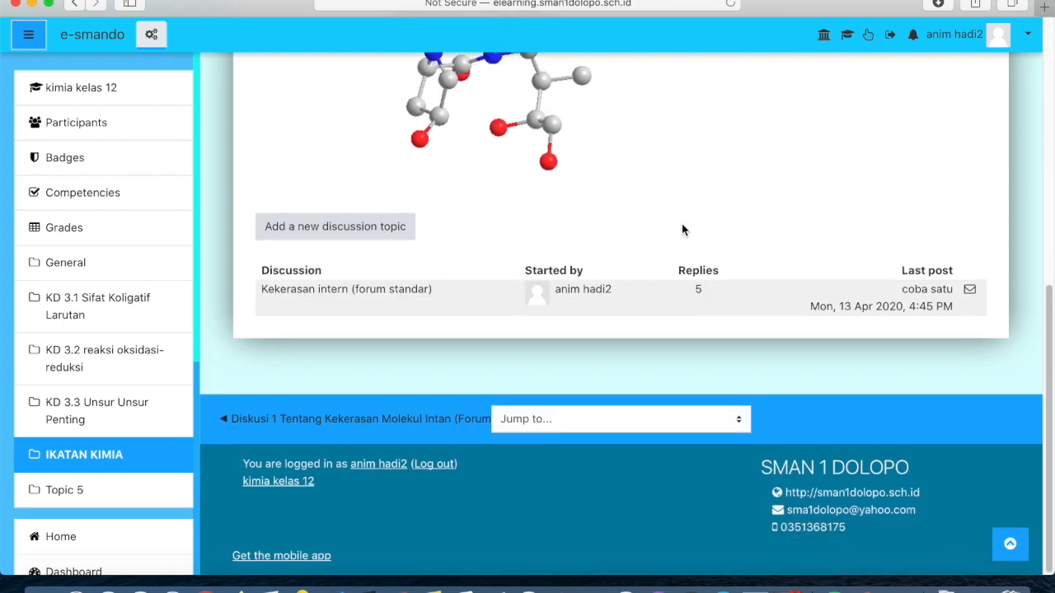
Open the replies of the "Kekerasan intern (forum standar)" discussion and rate the student's 4:45 PM reply 90.
{"action": "left_click", "coordinate": [699, 290]}
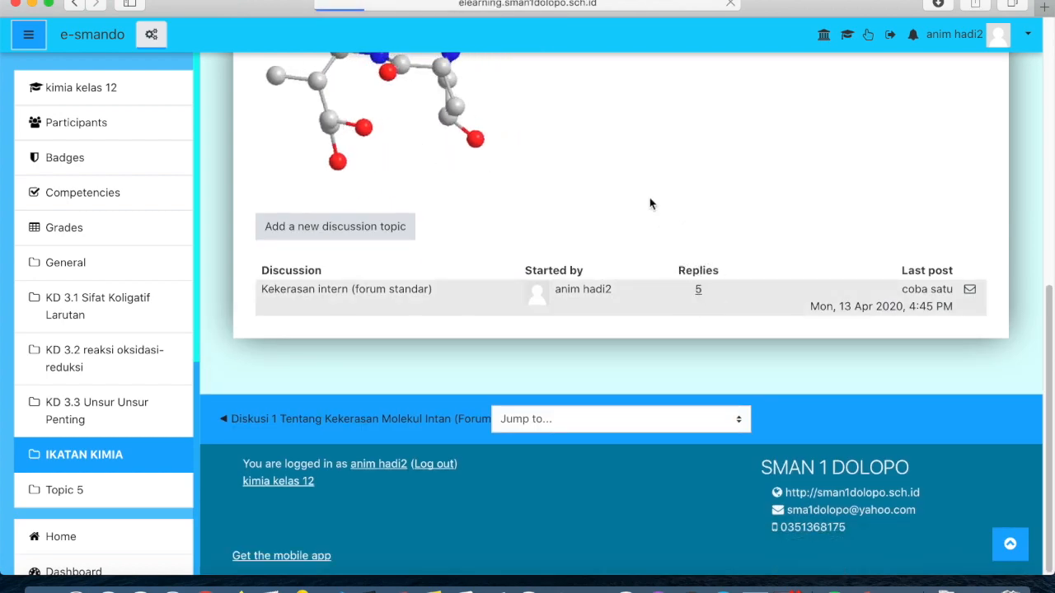
{"action": "scroll", "coordinate": [639, 184], "scroll_direction": "down", "scroll_amount": 5}
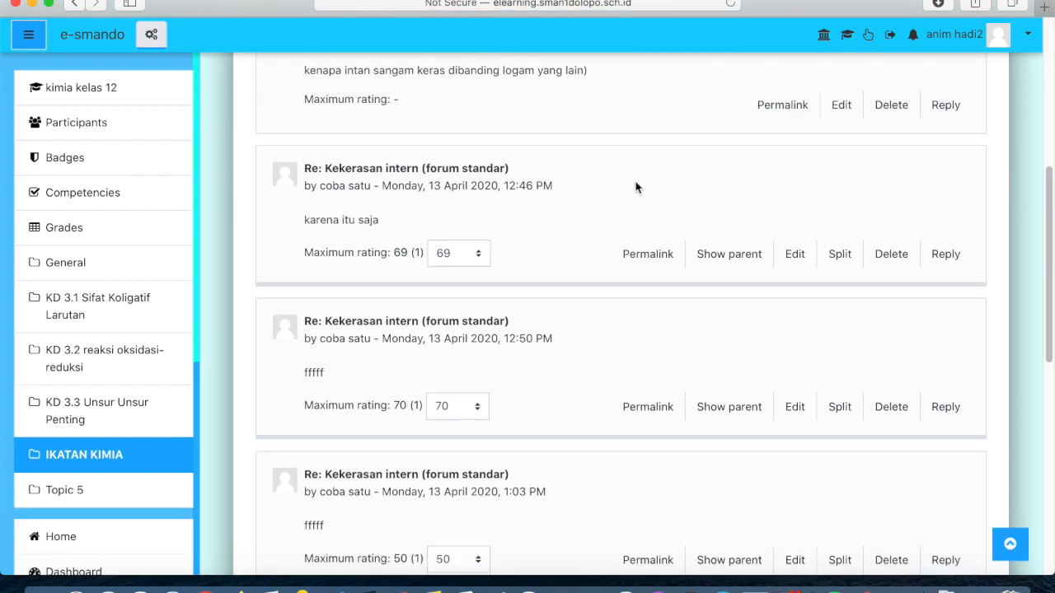
{"action": "scroll", "coordinate": [552, 288], "scroll_direction": "down", "scroll_amount": 3}
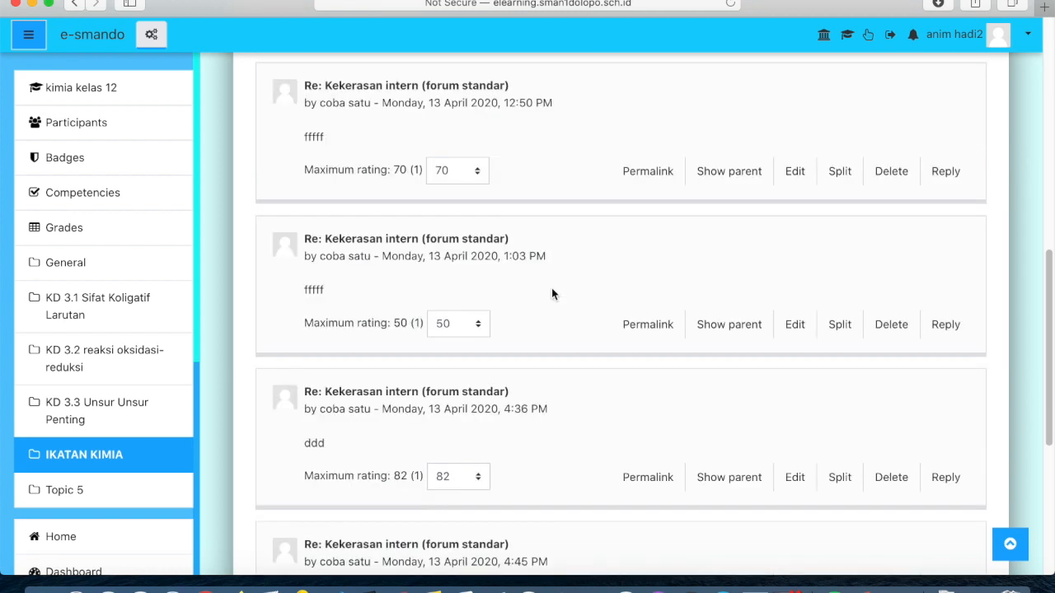
{"action": "scroll", "coordinate": [509, 321], "scroll_direction": "down", "scroll_amount": 3}
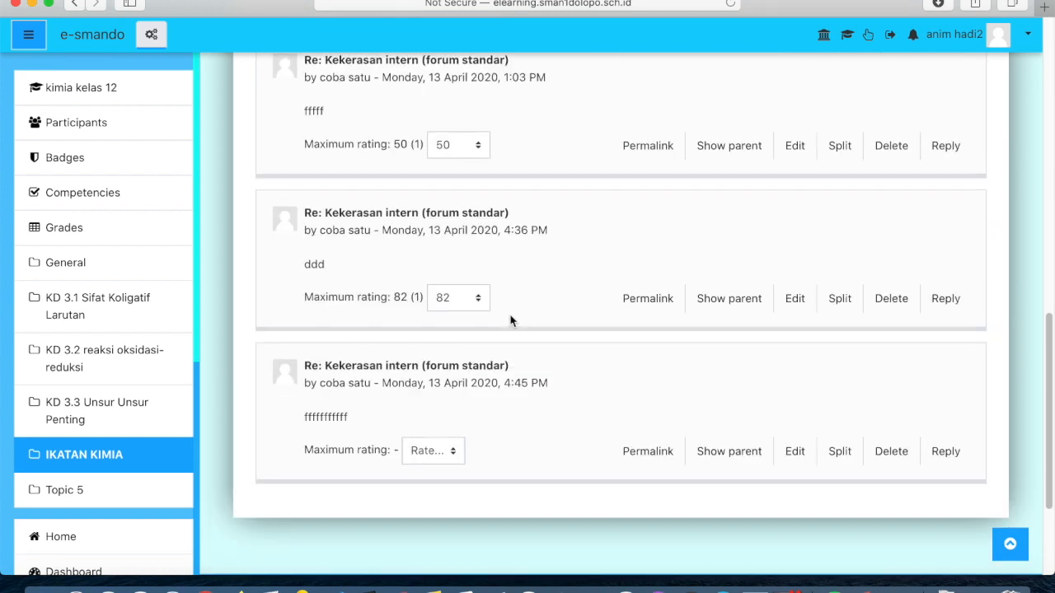
{"action": "scroll", "coordinate": [478, 239], "scroll_direction": "up", "scroll_amount": 4}
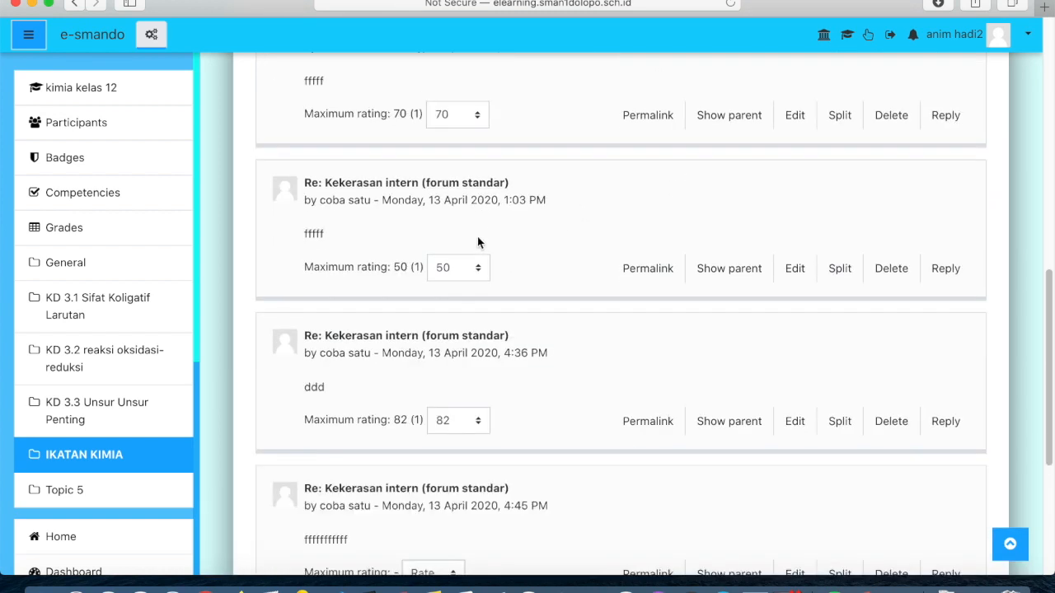
{"action": "scroll", "coordinate": [477, 236], "scroll_direction": "up", "scroll_amount": 4}
{"action": "scroll", "coordinate": [478, 237], "scroll_direction": "down", "scroll_amount": 6}
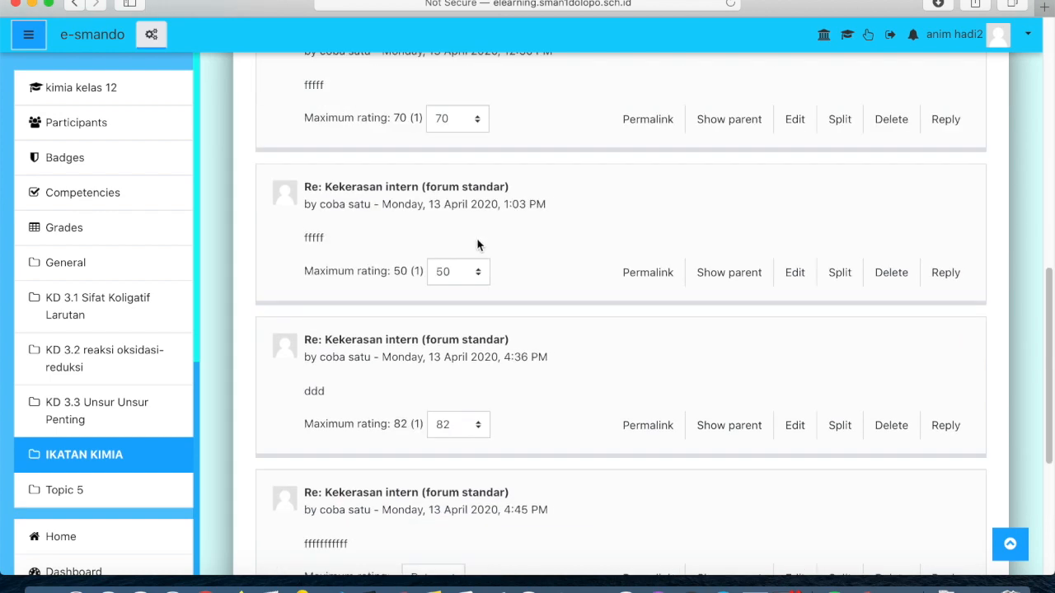
{"action": "scroll", "coordinate": [452, 159], "scroll_direction": "up", "scroll_amount": 3}
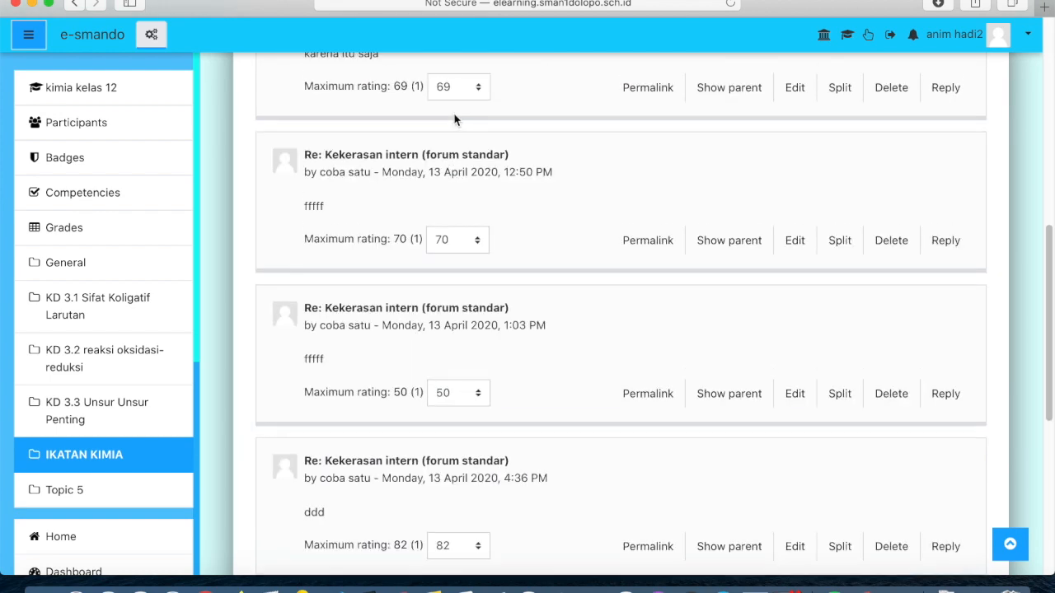
{"action": "scroll", "coordinate": [440, 238], "scroll_direction": "down", "scroll_amount": 4}
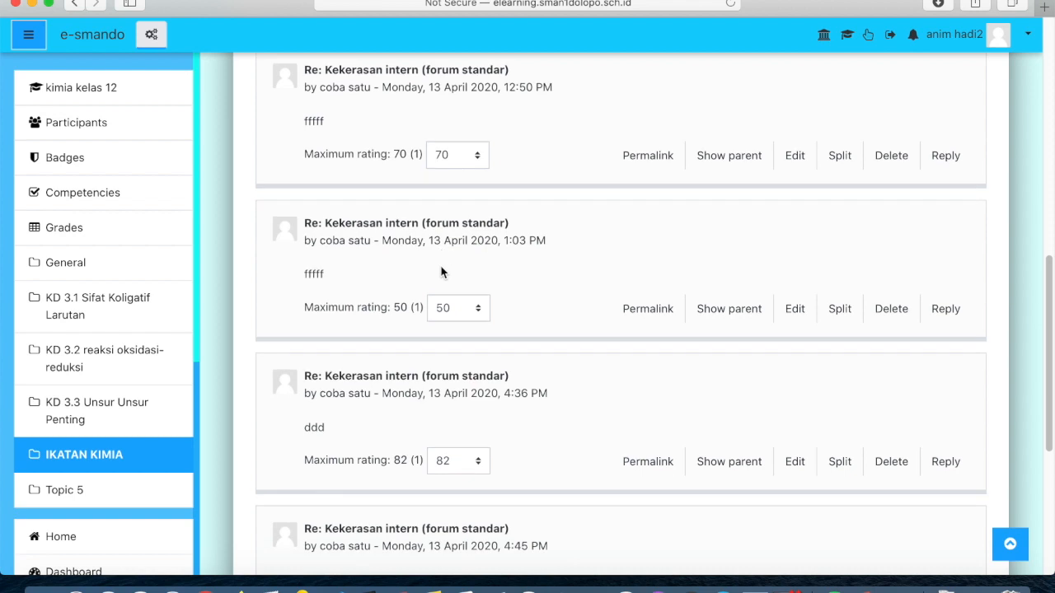
{"action": "scroll", "coordinate": [442, 272], "scroll_direction": "down", "scroll_amount": 3}
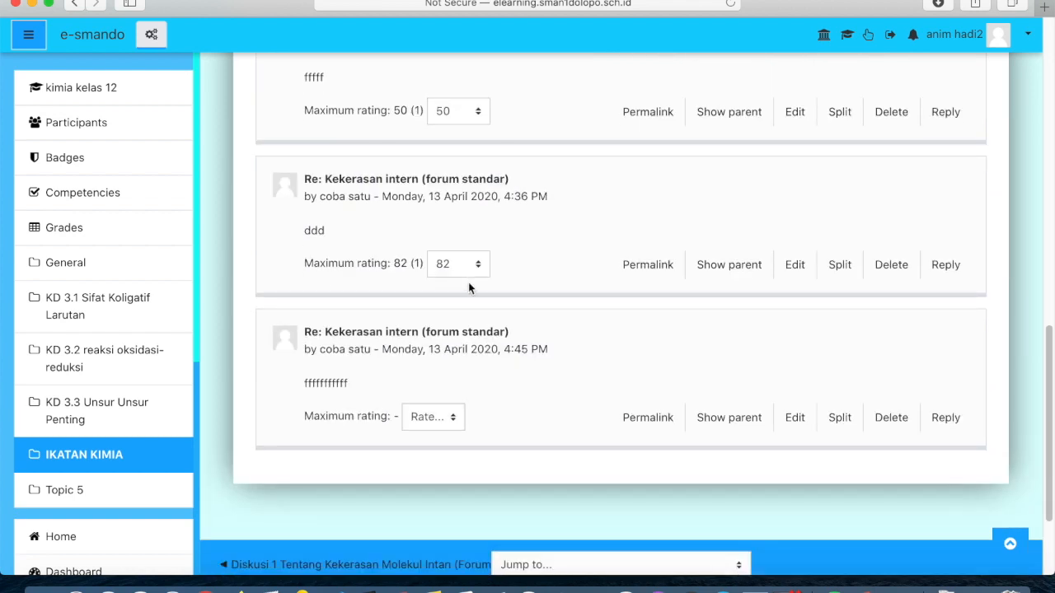
{"action": "left_click", "coordinate": [447, 416]}
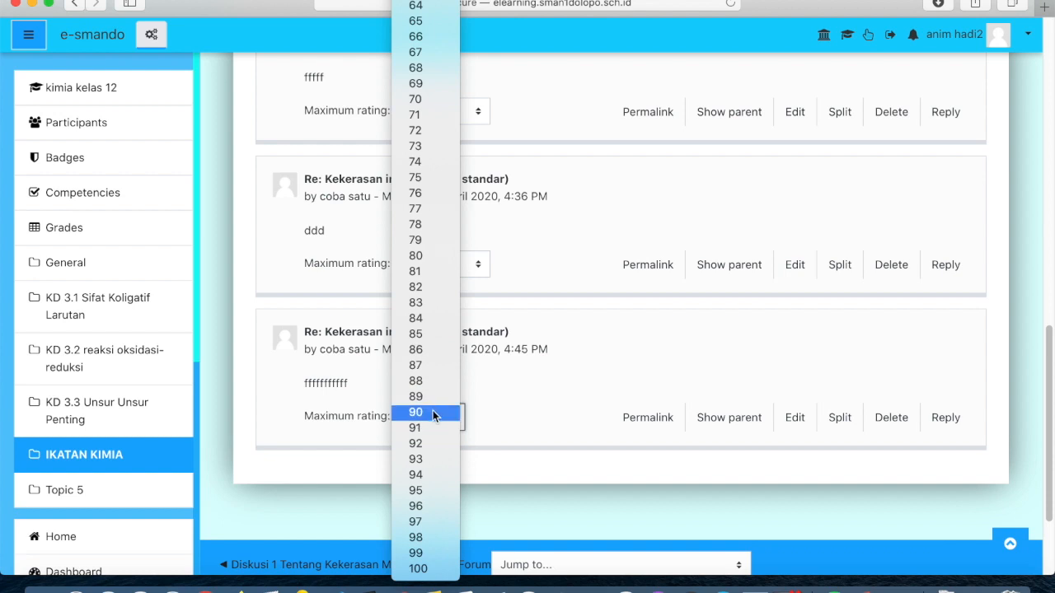
{"action": "left_click", "coordinate": [434, 413]}
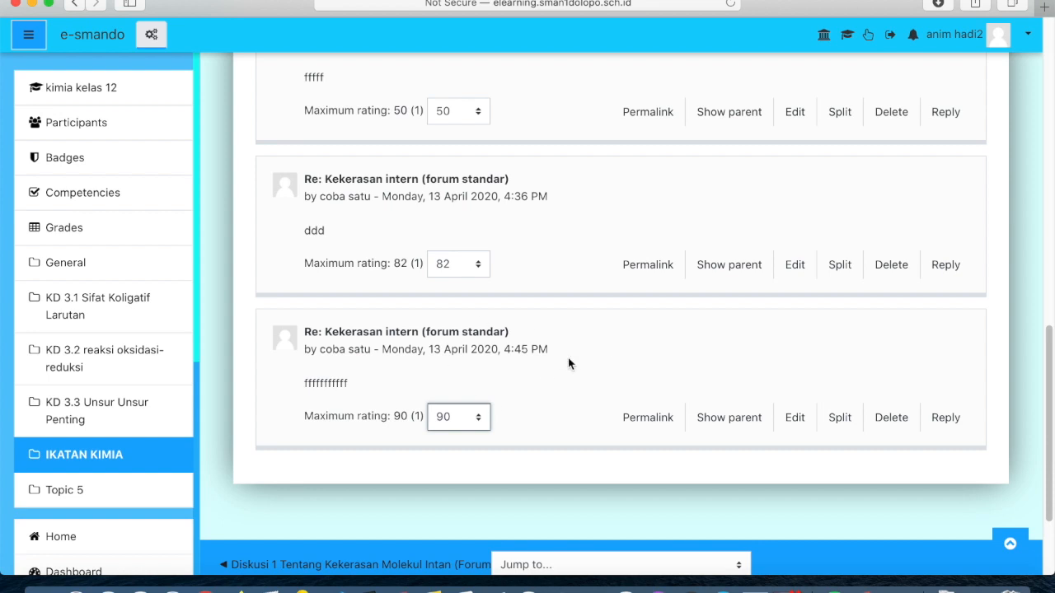
Review the maximum ratings of all the student's replies in the discussion, from the 12:46 PM reply to the 4:45 PM reply.
{"action": "scroll", "coordinate": [567, 360], "scroll_direction": "up", "scroll_amount": 5}
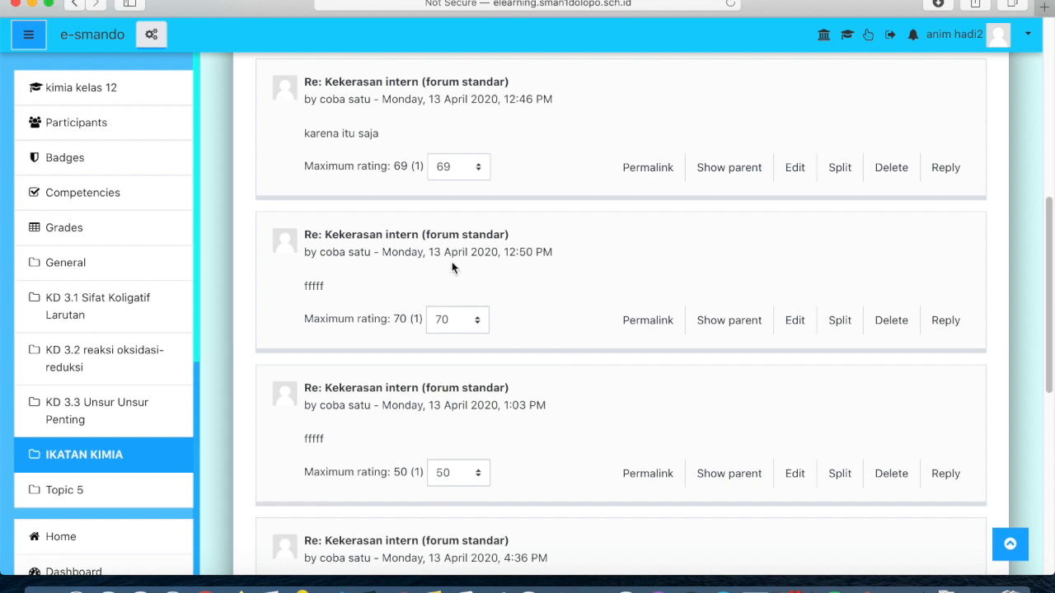
{"action": "scroll", "coordinate": [434, 175], "scroll_direction": "up", "scroll_amount": 6}
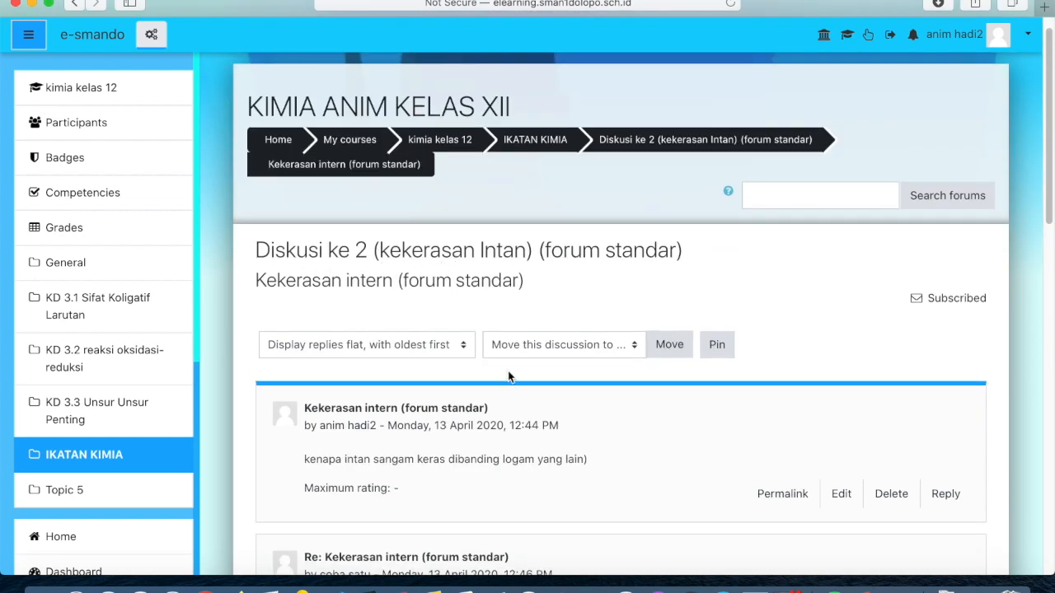
{"action": "scroll", "coordinate": [512, 373], "scroll_direction": "down", "scroll_amount": 15}
{"action": "scroll", "coordinate": [511, 375], "scroll_direction": "down", "scroll_amount": 1}
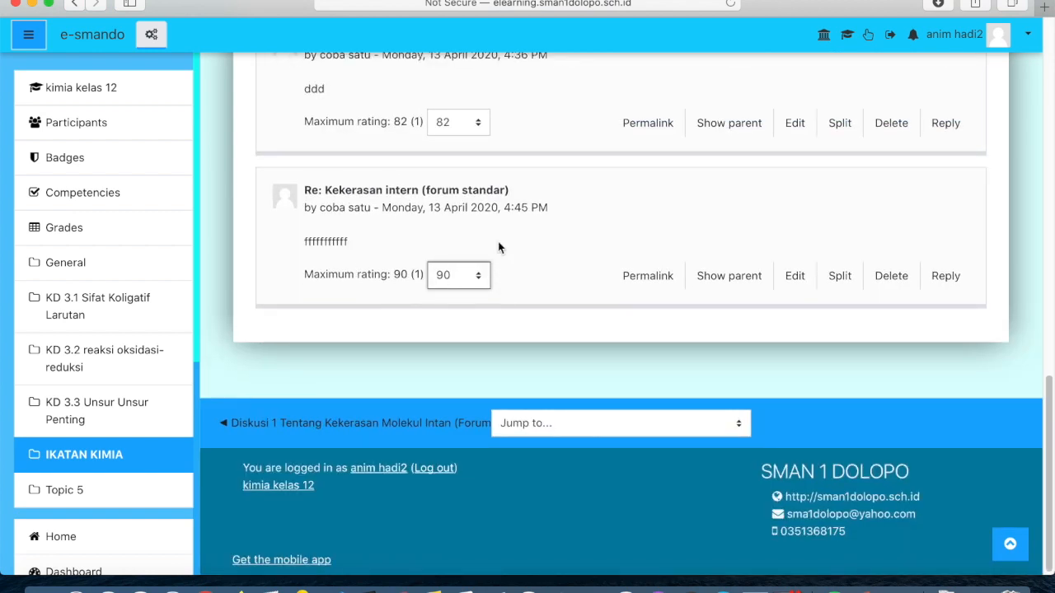
{"action": "scroll", "coordinate": [499, 244], "scroll_direction": "up", "scroll_amount": 6}
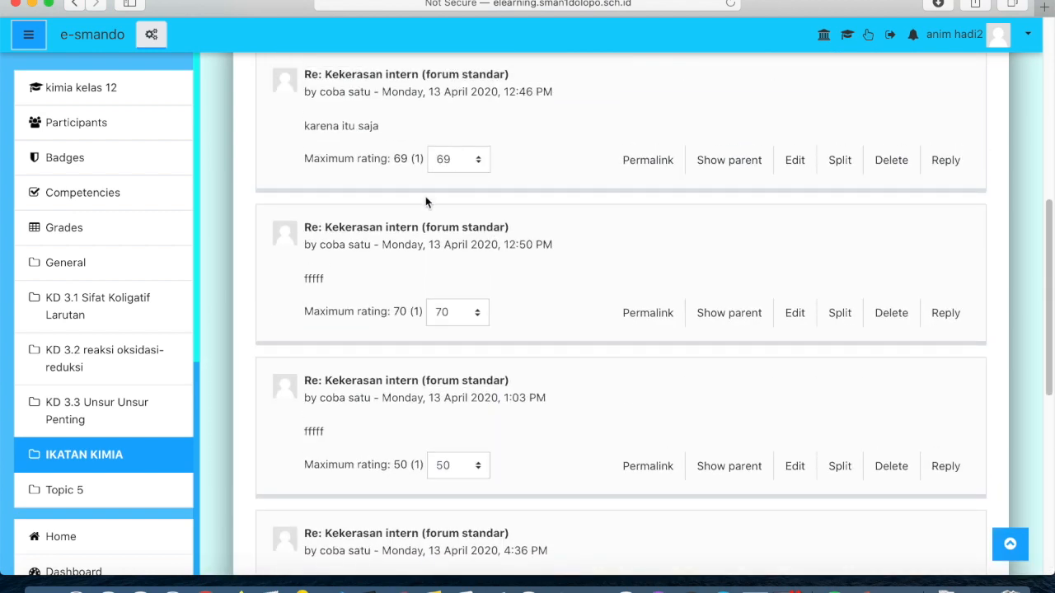
{"action": "scroll", "coordinate": [437, 205], "scroll_direction": "up", "scroll_amount": 3}
{"action": "scroll", "coordinate": [456, 224], "scroll_direction": "down", "scroll_amount": 5}
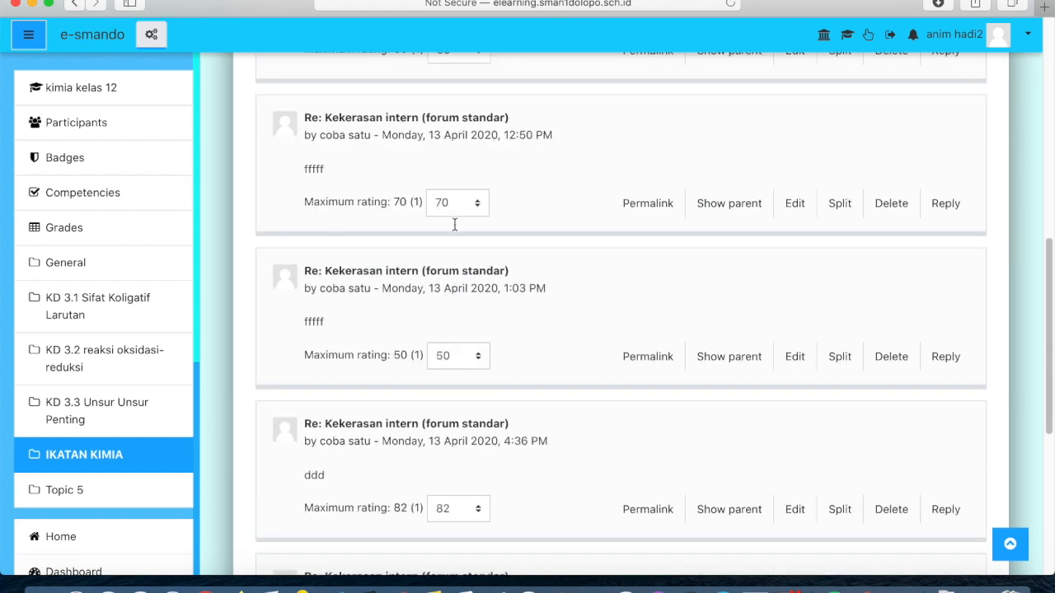
{"action": "scroll", "coordinate": [520, 375], "scroll_direction": "down", "scroll_amount": 3}
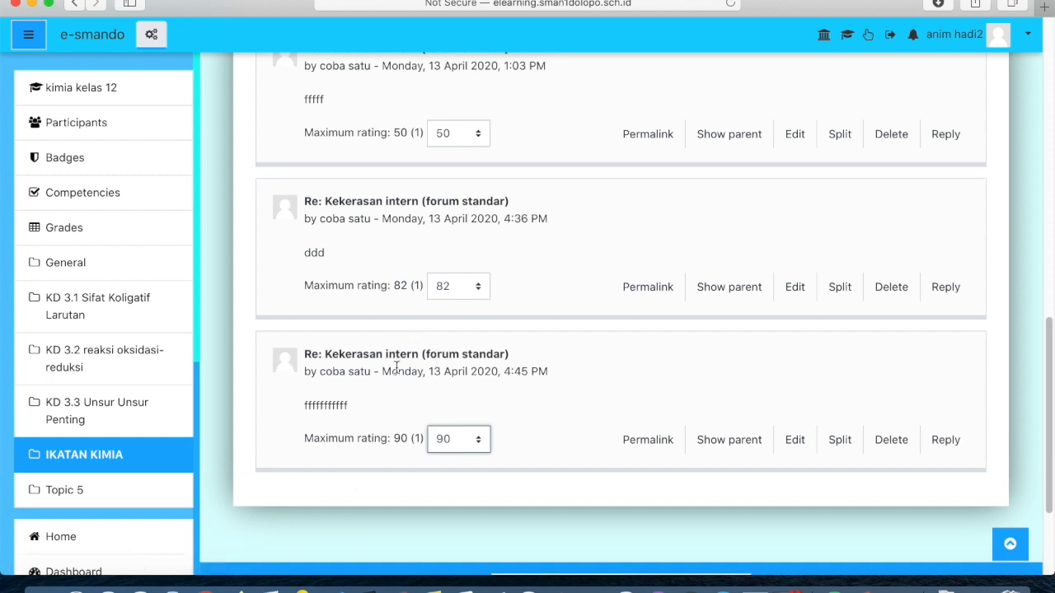
Open the course's grader report and examine the students' grades for both Diskusi forums, the course total and the earlier activities.
{"action": "left_click", "coordinate": [73, 239]}
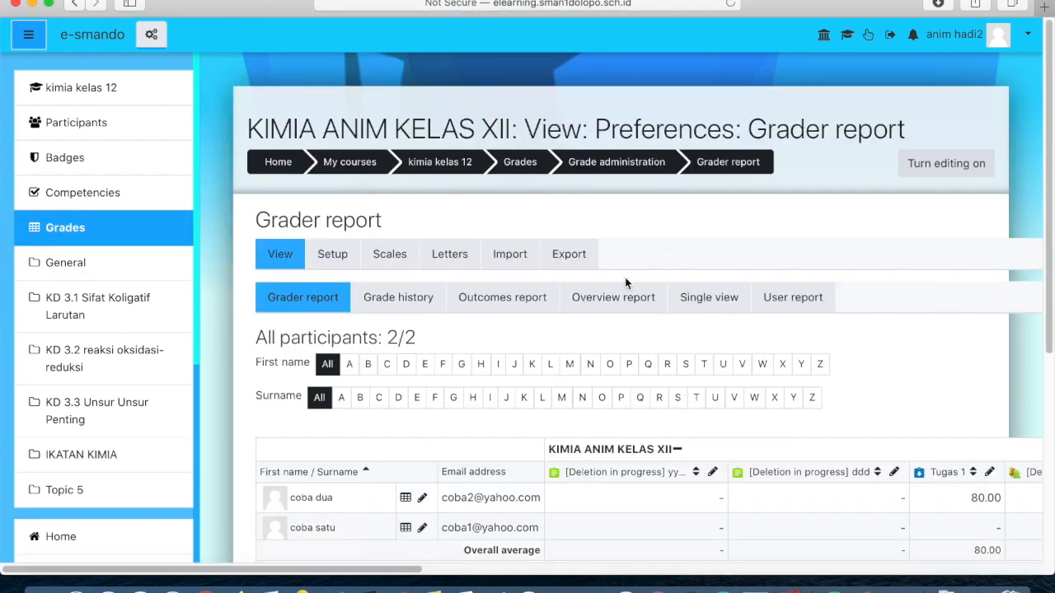
{"action": "scroll", "coordinate": [685, 370], "scroll_direction": "right", "scroll_amount": 5}
{"action": "scroll", "coordinate": [687, 376], "scroll_direction": "right", "scroll_amount": 10}
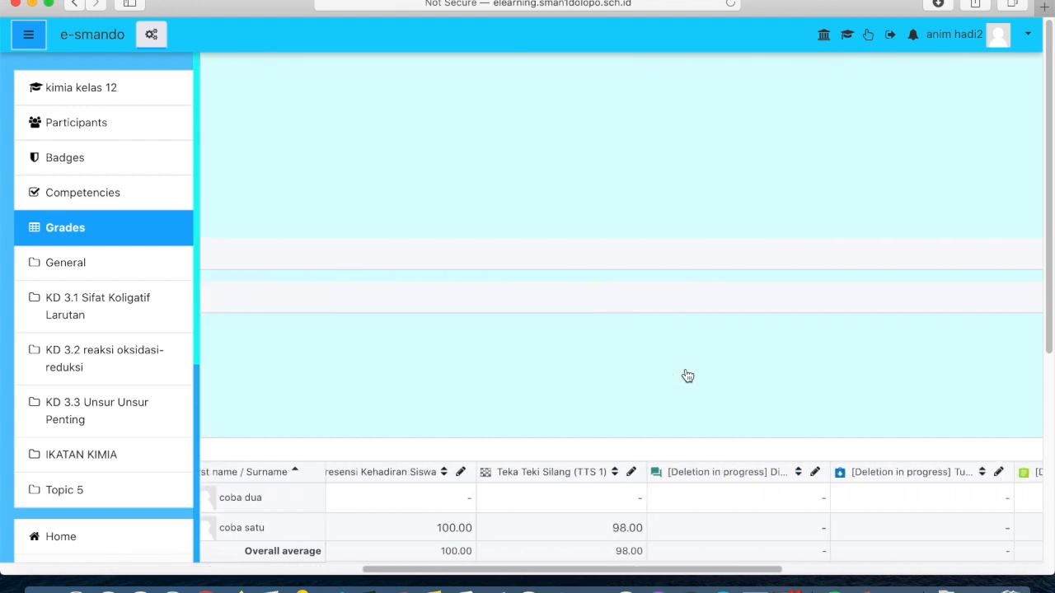
{"action": "scroll", "coordinate": [688, 376], "scroll_direction": "right", "scroll_amount": 4}
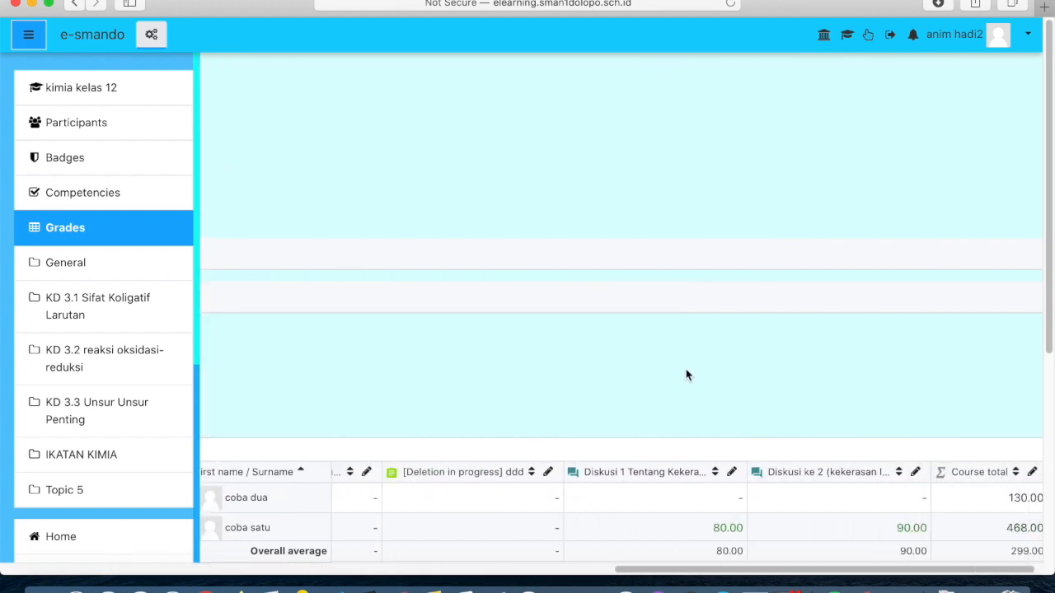
{"action": "scroll", "coordinate": [702, 409], "scroll_direction": "down", "scroll_amount": 3}
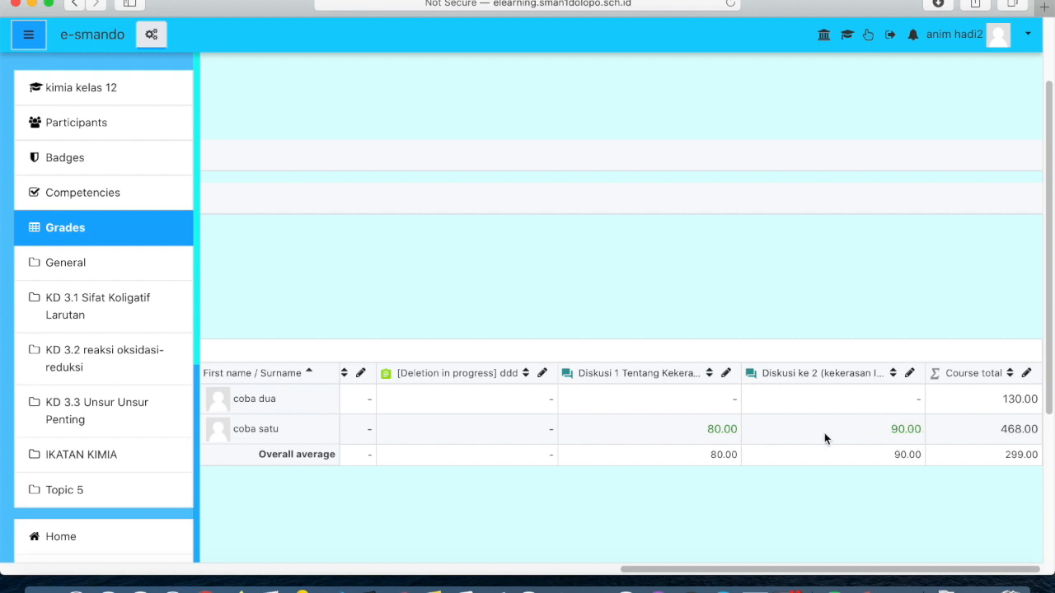
{"action": "scroll", "coordinate": [824, 437], "scroll_direction": "left", "scroll_amount": 2}
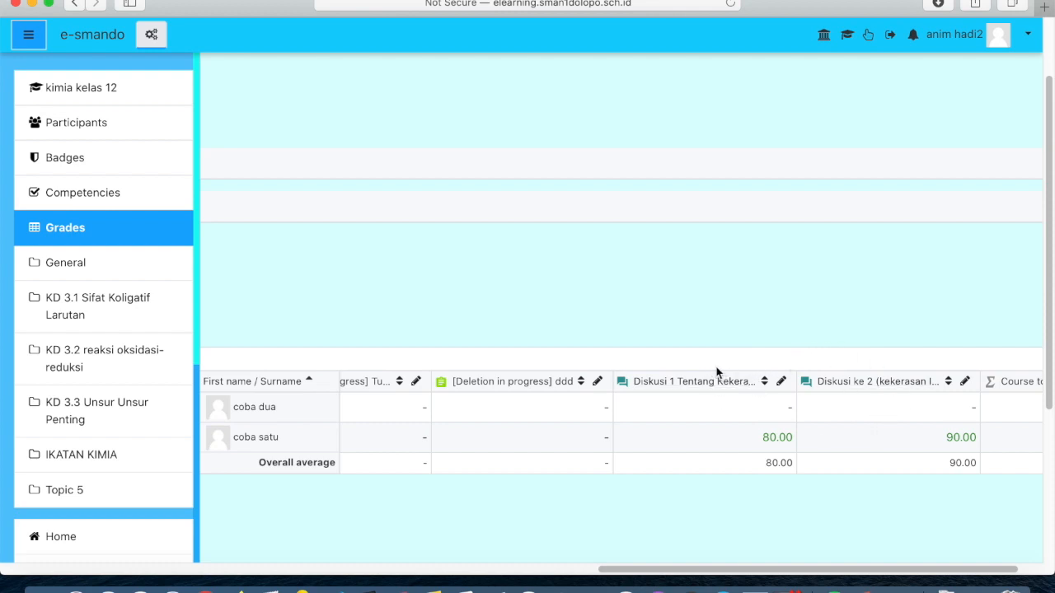
{"action": "scroll", "coordinate": [592, 318], "scroll_direction": "left", "scroll_amount": 10}
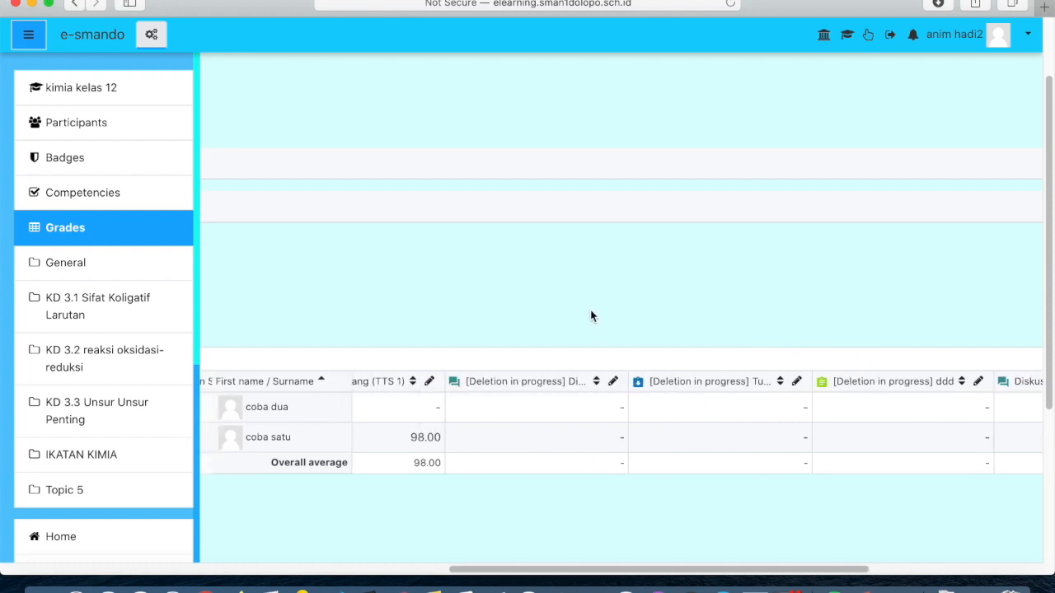
{"action": "scroll", "coordinate": [591, 316], "scroll_direction": "up", "scroll_amount": 2}
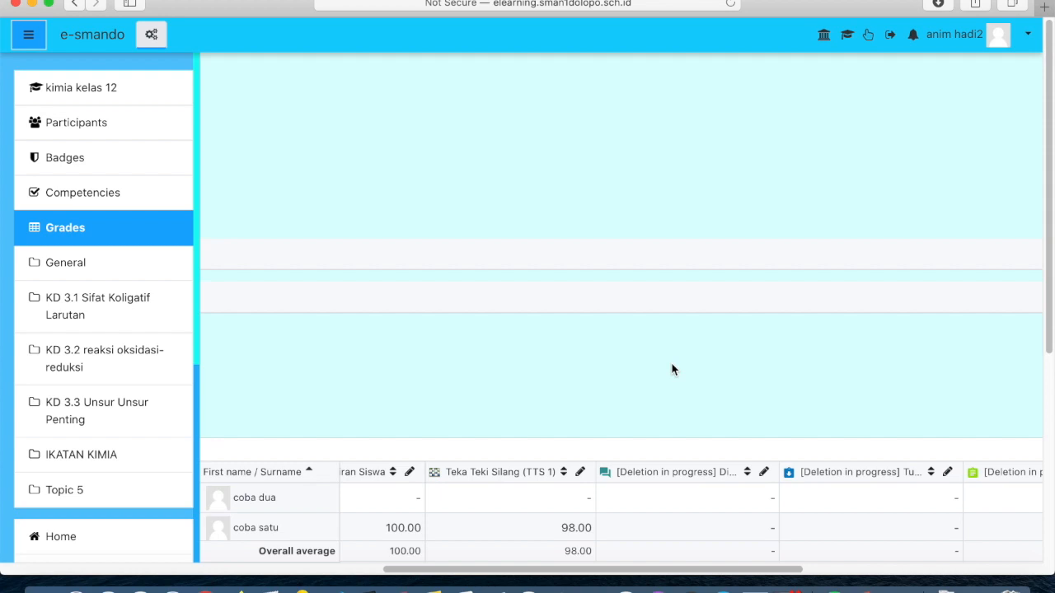
{"action": "scroll", "coordinate": [672, 364], "scroll_direction": "left", "scroll_amount": 2}
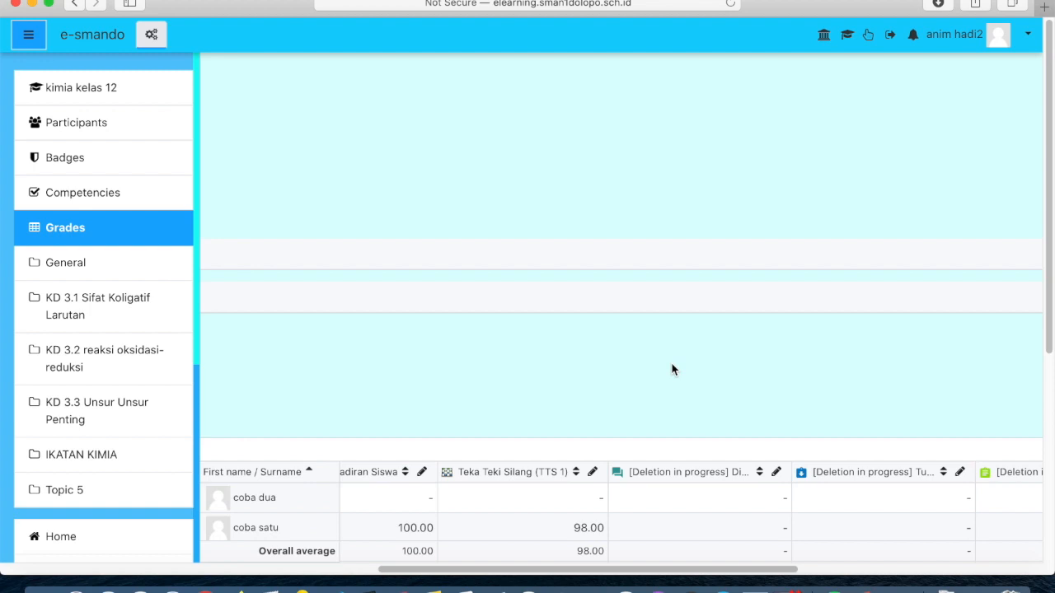
{"action": "scroll", "coordinate": [672, 370], "scroll_direction": "left", "scroll_amount": 10}
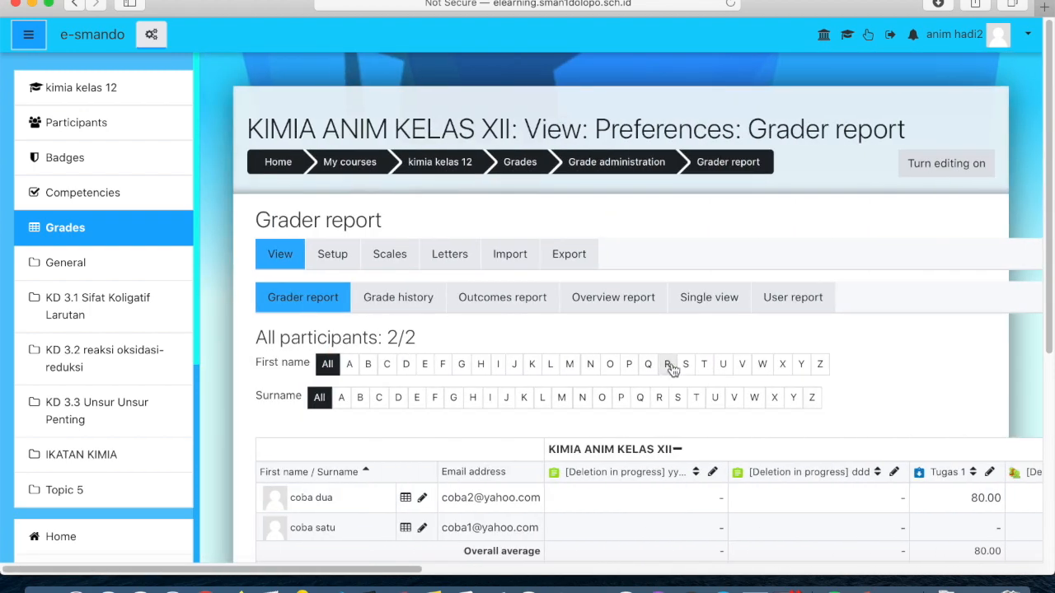